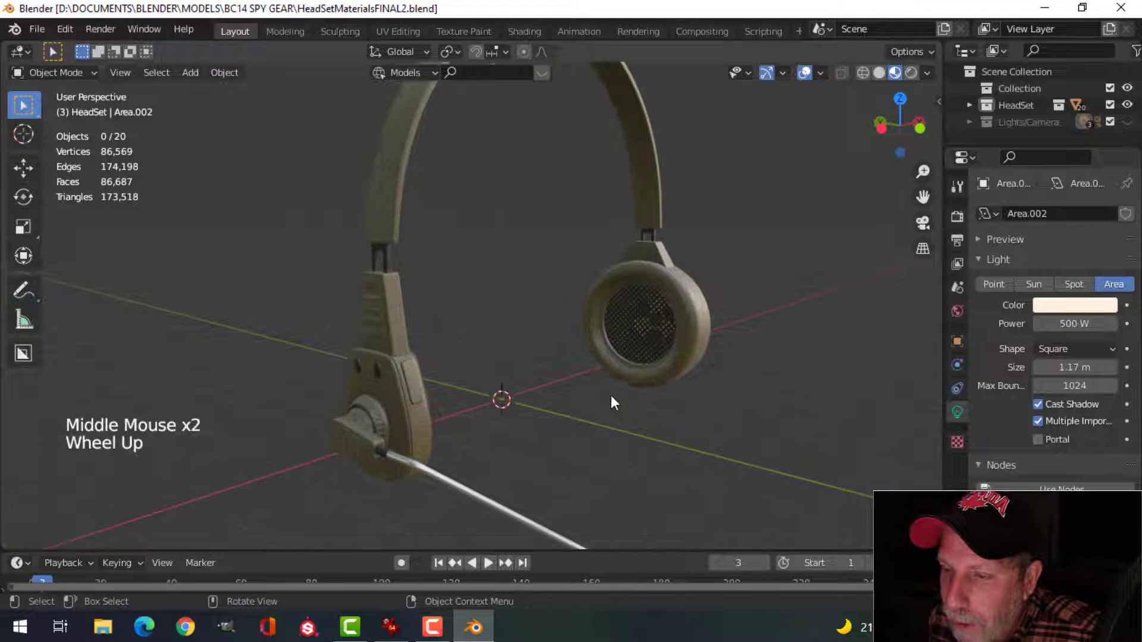
Snap the 3D cursor to the perforated grille inside the far ear cushion
scroll(609, 390, down, 2)
middle_drag(609, 390, 562, 390)
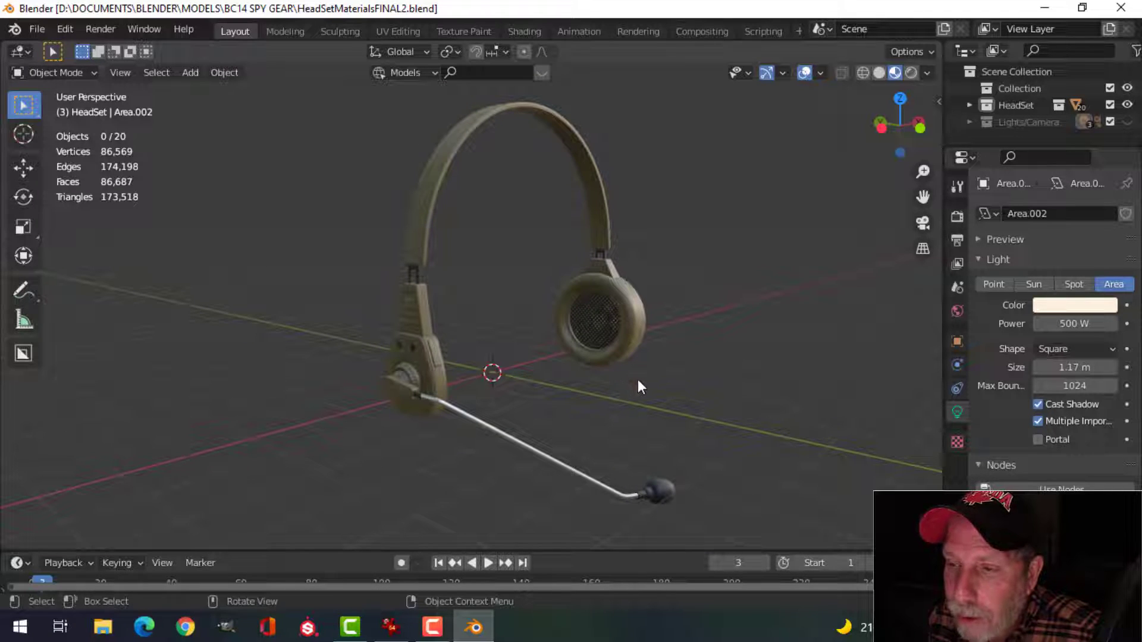
middle_drag(655, 399, 626, 393)
scroll(626, 394, up, 3)
shift+middle_drag(678, 364, 586, 383)
scroll(604, 406, up, 2)
scroll(592, 381, up, 3)
click(591, 368)
middle_drag(585, 383, 622, 384)
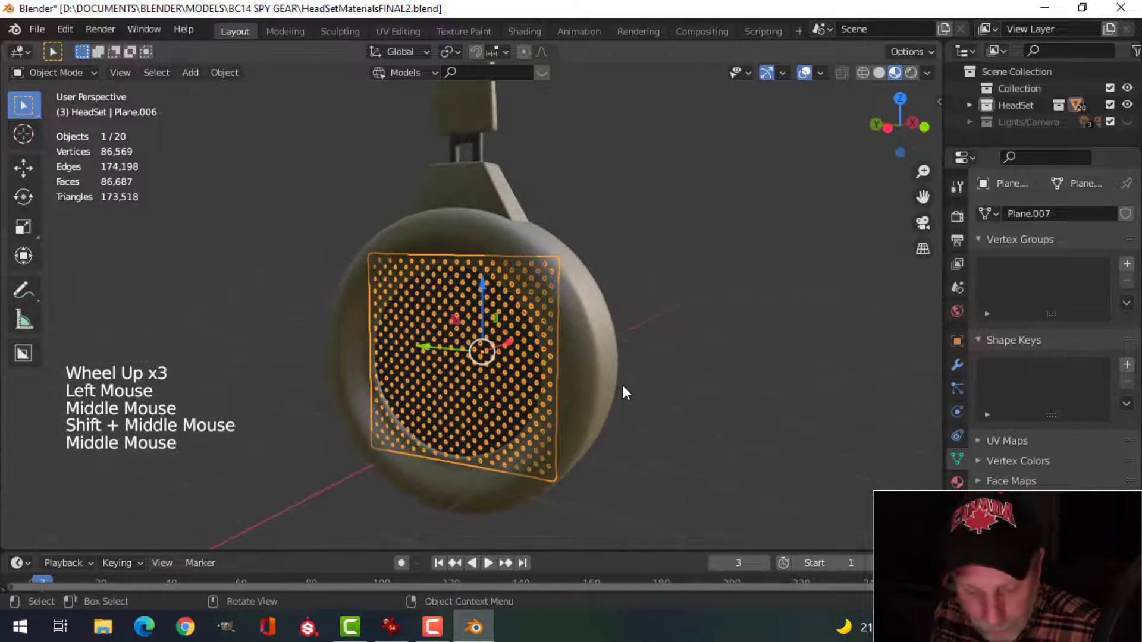
key(shift+s)
click(626, 476)
Hide the perforated grille and add a mesh circle at the 3D cursor
middle_drag(626, 476, 590, 359)
key(alt+a)
click(535, 374)
key(h)
key(shift+a)
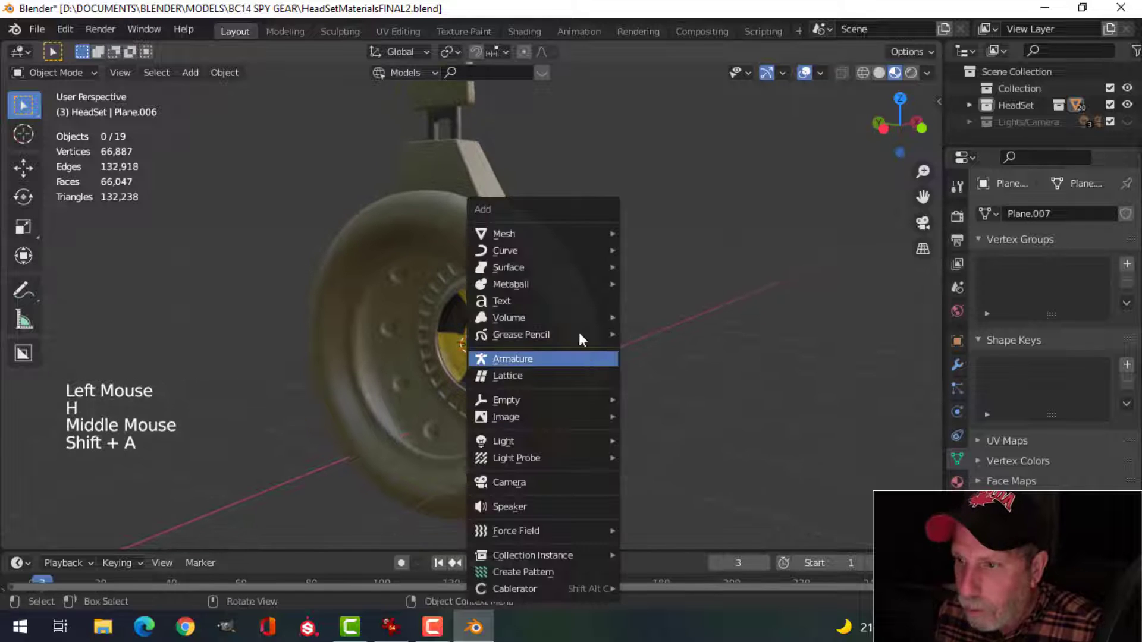
mouse_move(544, 234)
click(663, 266)
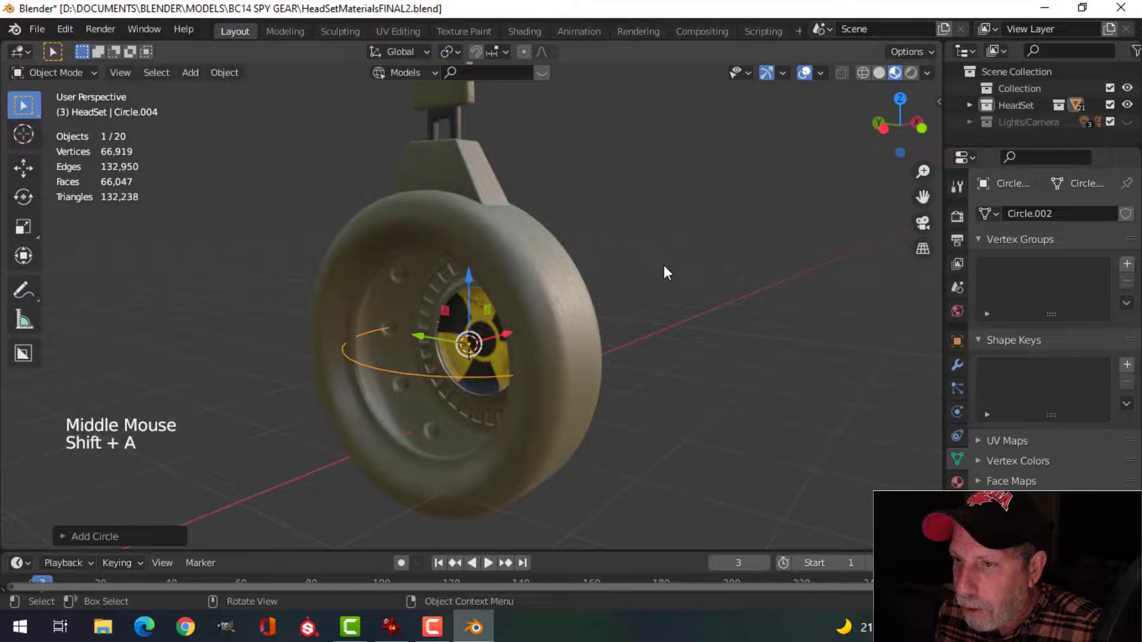
Rotate the circle's geometry about the Y axis so it stands upright, parallel to the ear cushion's opening
key(Tab)
middle_drag(612, 345, 645, 331)
key(r)
key(y)
click(599, 354)
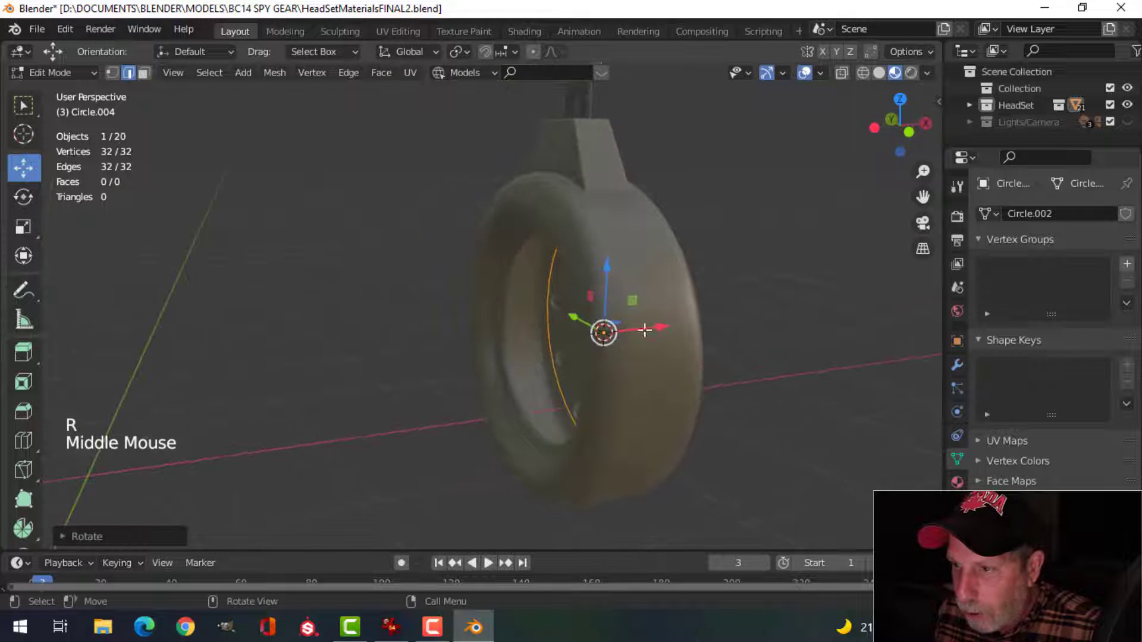
Shift the circle slightly along X inside the ear cushion and fill it with a face
drag(644, 331, 618, 328)
key(f)
middle_drag(497, 401, 558, 390)
key(alt+a)
key(Tab)
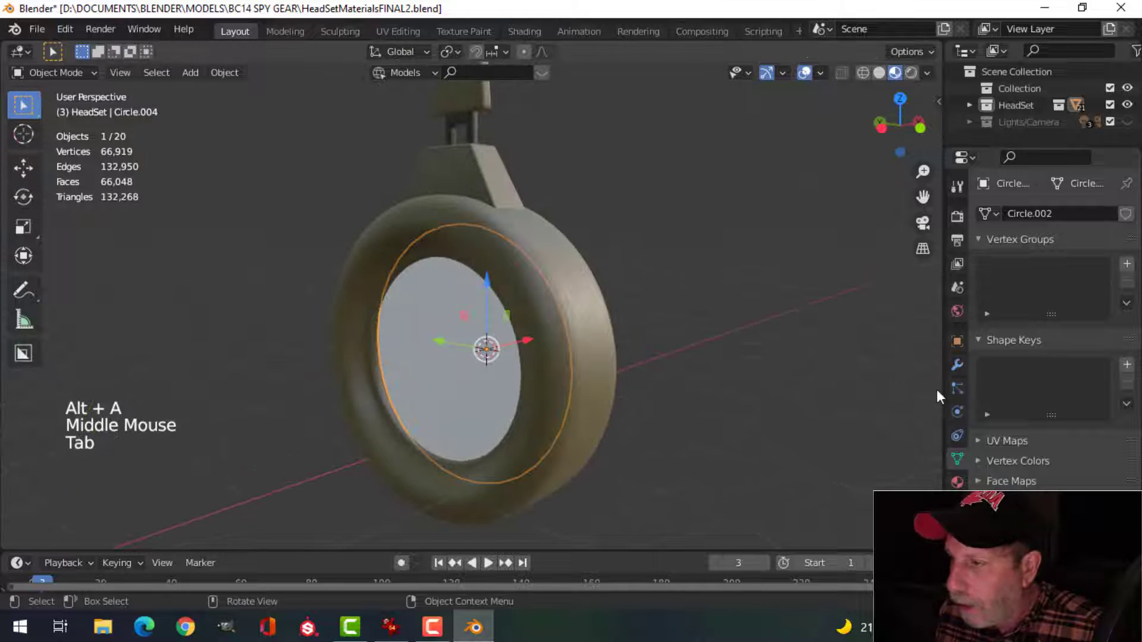
Create a new material on the disc and name it BLACK
click(957, 482)
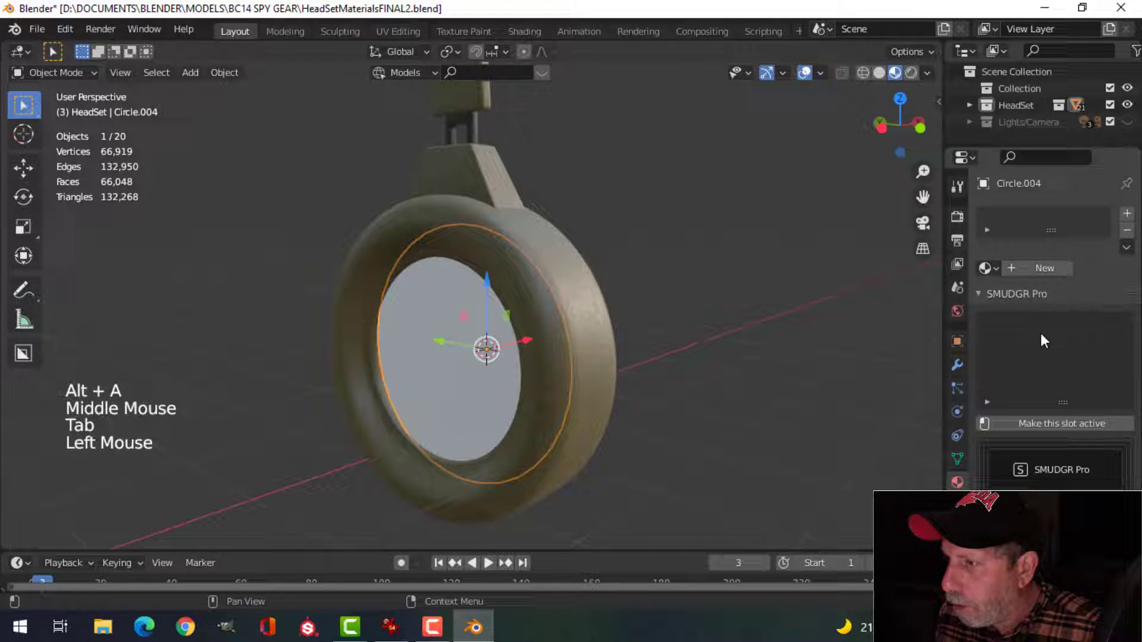
click(1042, 271)
double_click(1043, 219)
text(BLACK)
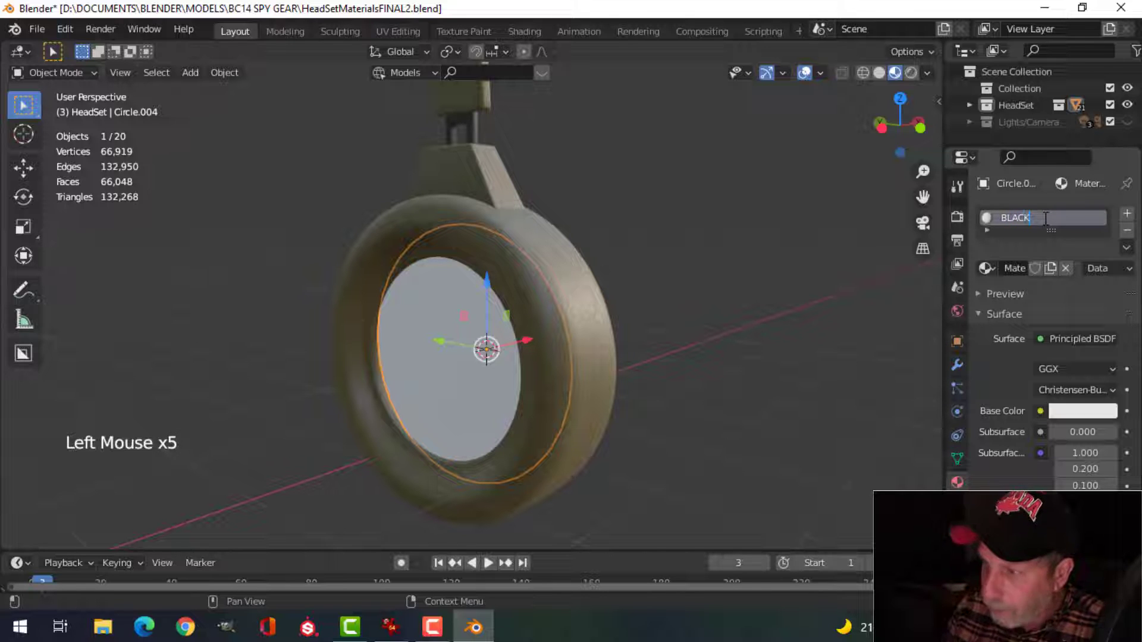
key(Return)
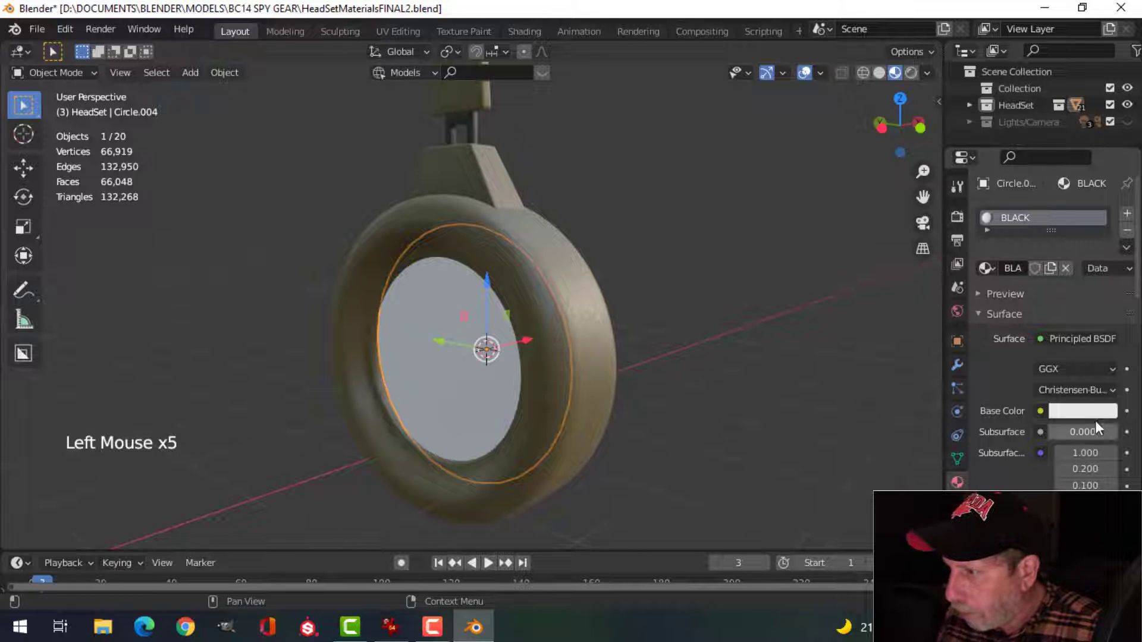
Set the BLACK material's base colour to near black and unhide the perforated grille
click(1097, 411)
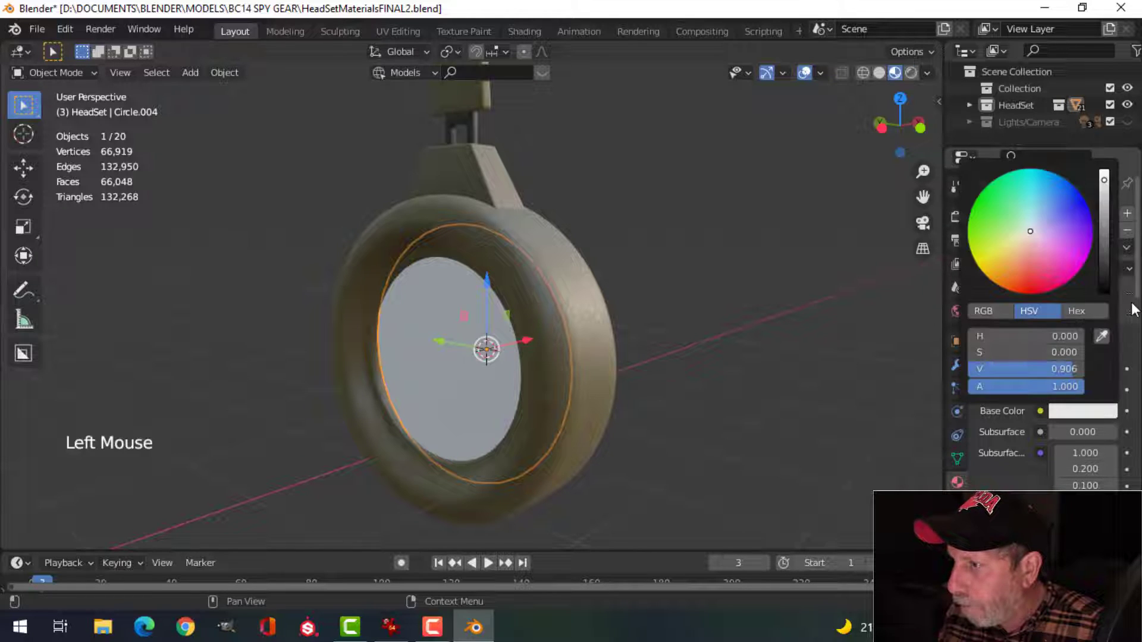
click(1103, 275)
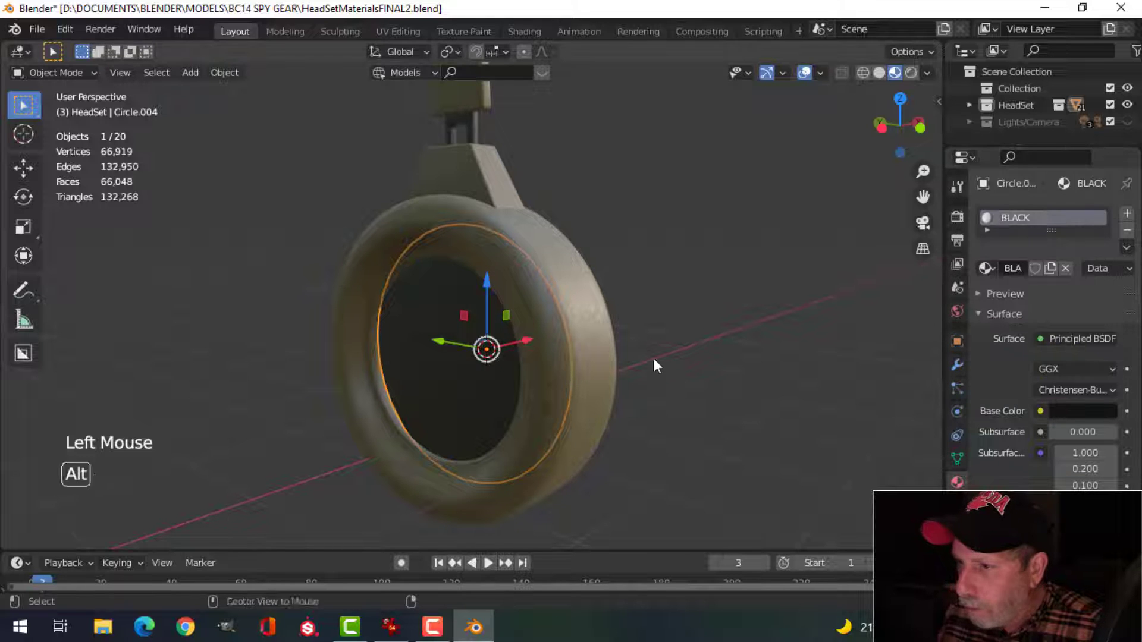
key(alt+a)
middle_drag(654, 358, 612, 352)
key(alt+h)
key(alt+a)
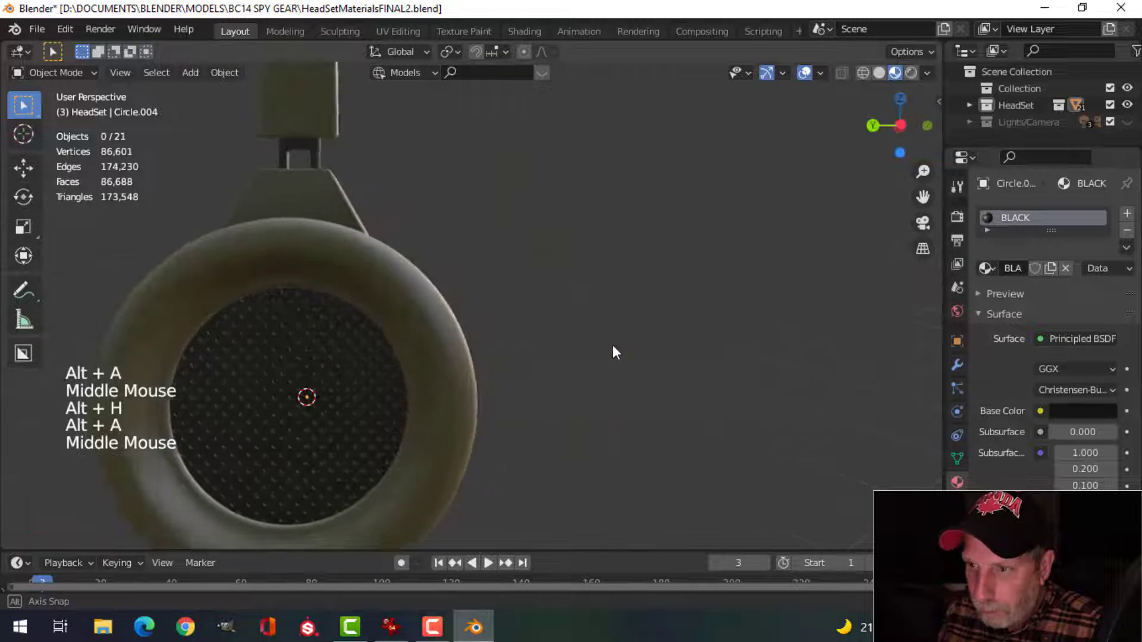
Examine the backed grille from a distance and the near earpiece with its buttons and dial
scroll(527, 374, down, 3)
shift+middle_drag(527, 374, 548, 362)
scroll(548, 361, down, 2)
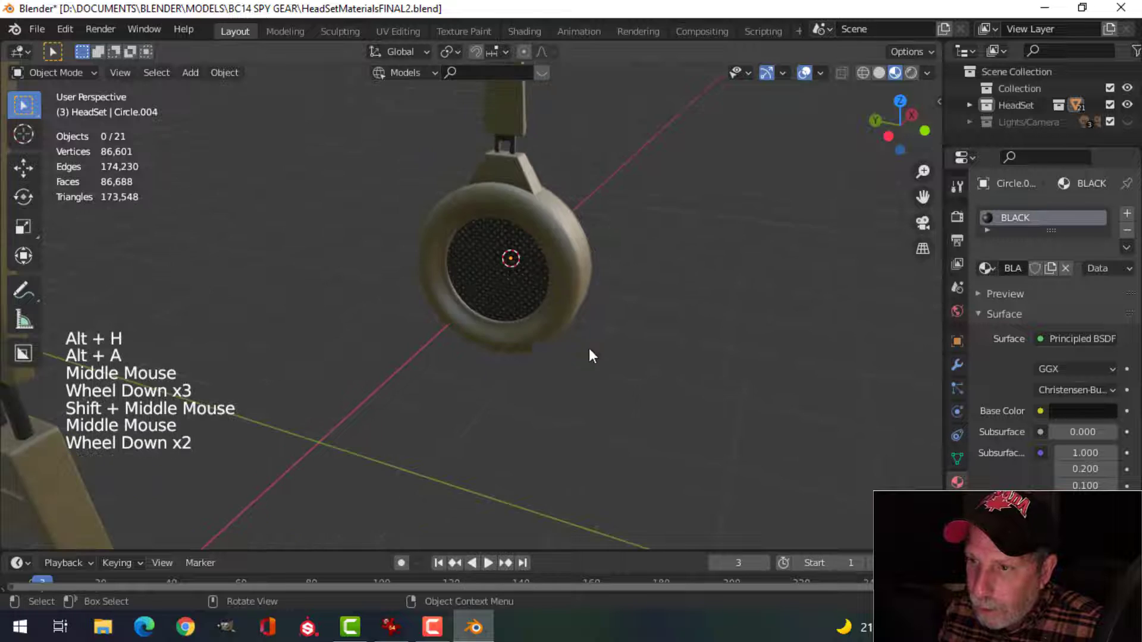
middle_drag(589, 348, 514, 350)
middle_drag(553, 278, 548, 312)
shift+middle_drag(548, 311, 536, 360)
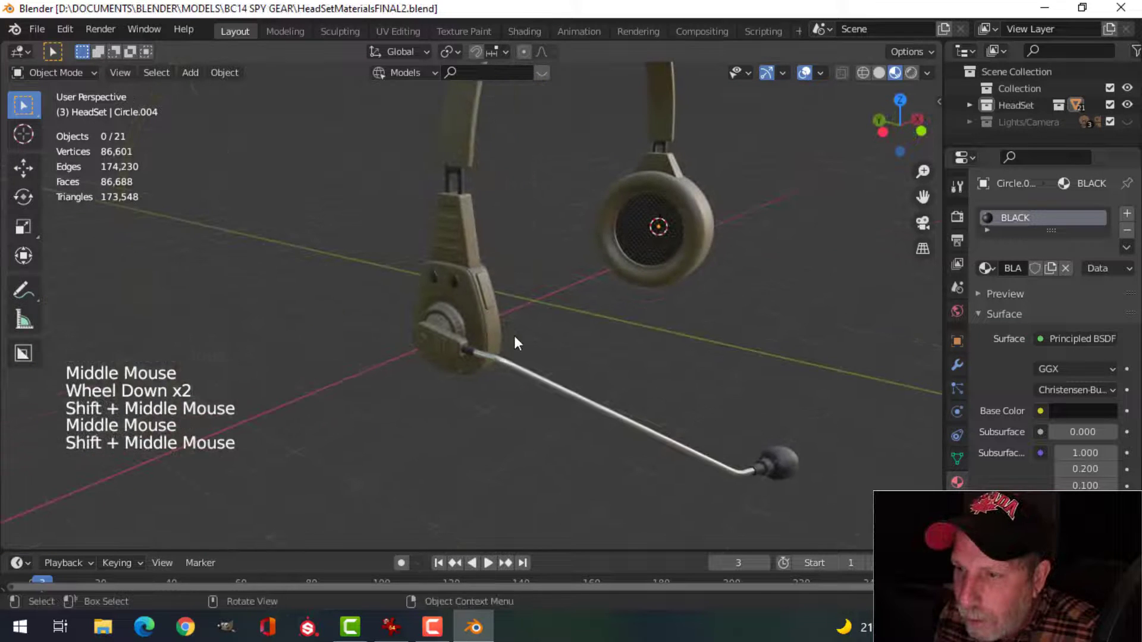
scroll(519, 322, up, 1)
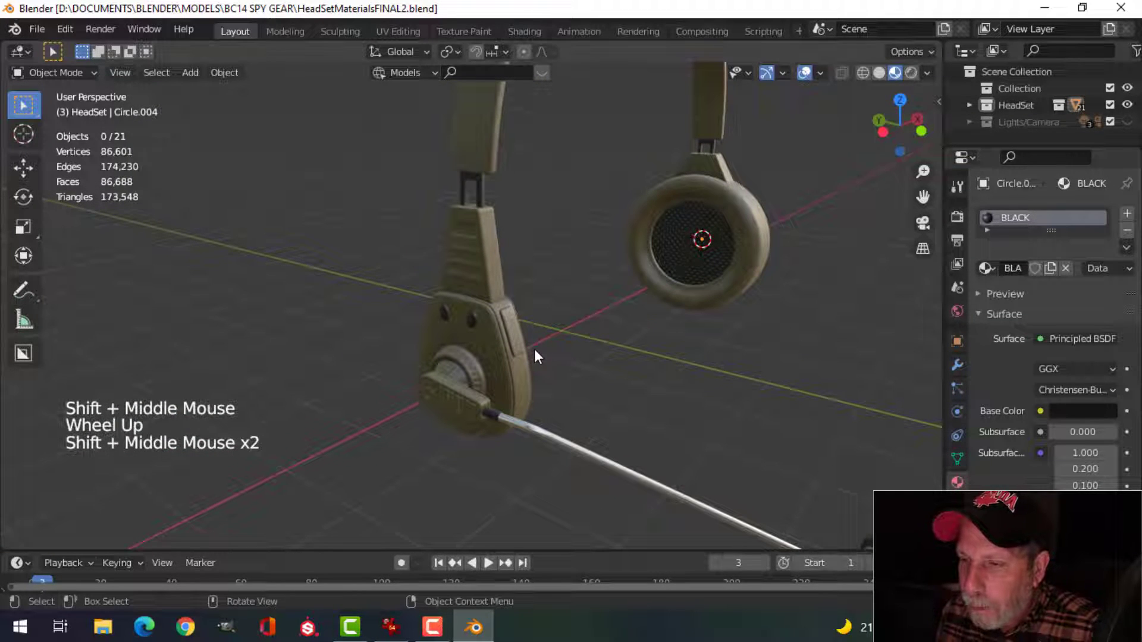
scroll(535, 355, up, 1)
mouse_move(535, 355)
middle_down()
mouse_move(563, 354)
mouse_move(565, 344)
mouse_move(539, 363)
middle_up()
scroll(536, 390, up, 2)
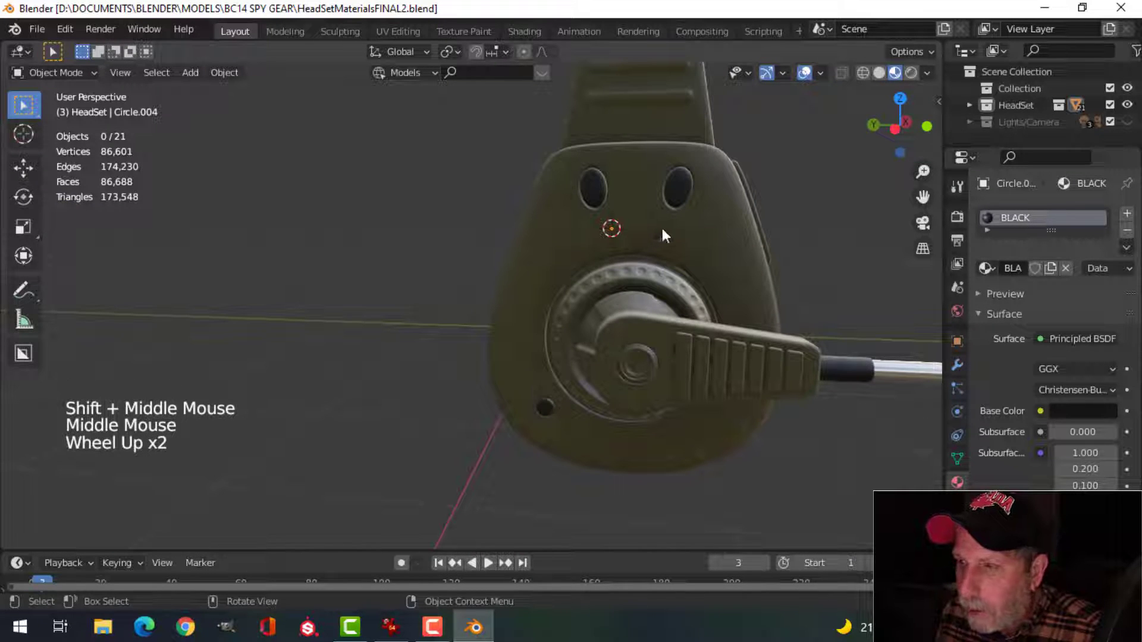
Snap the 3D cursor to the two oval front buttons on the near earpiece
scroll(660, 238, down, 1)
middle_drag(658, 250, 589, 317)
click(581, 271)
key(shift+s)
click(586, 404)
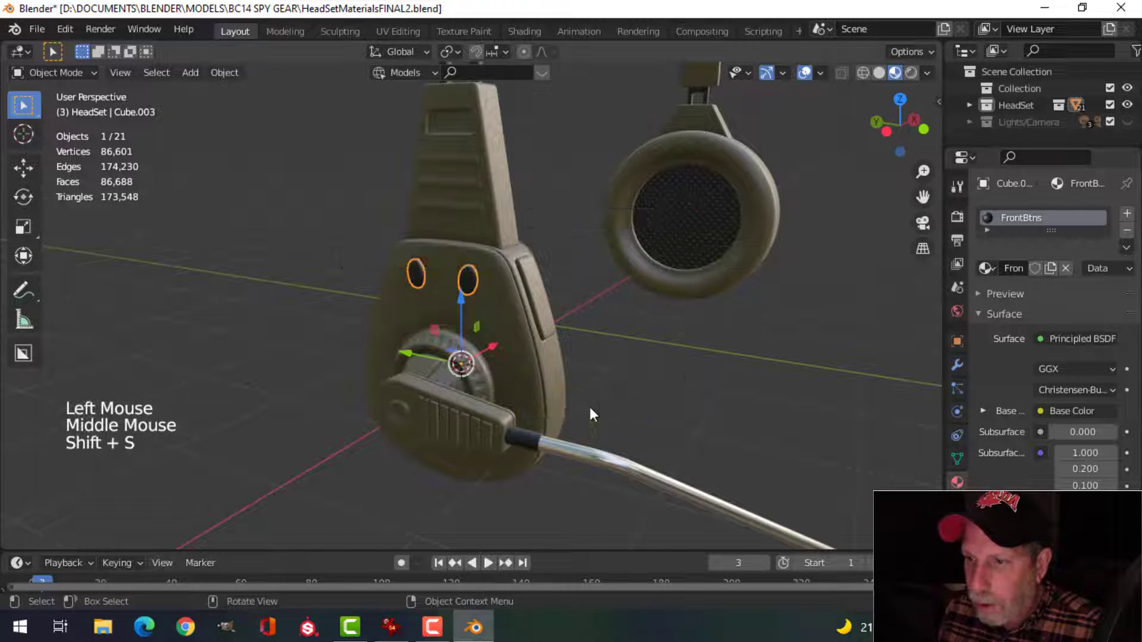
key(alt+a)
Add a text object at the 3D cursor on the near earpiece
middle_drag(561, 340, 537, 346)
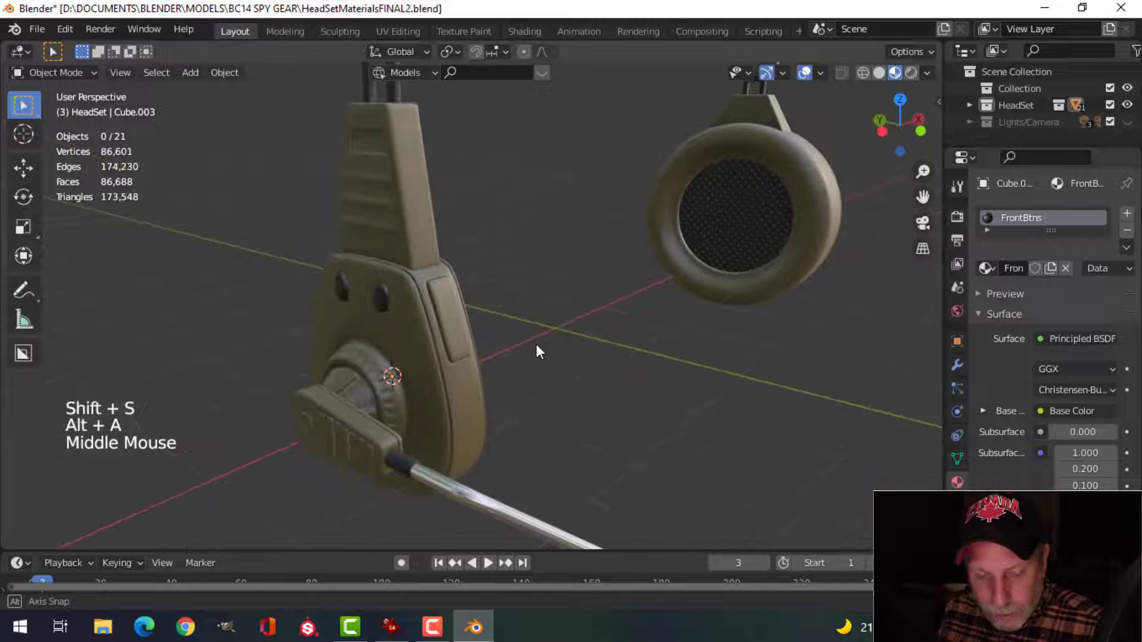
key(shift+a)
mouse_move(494, 232)
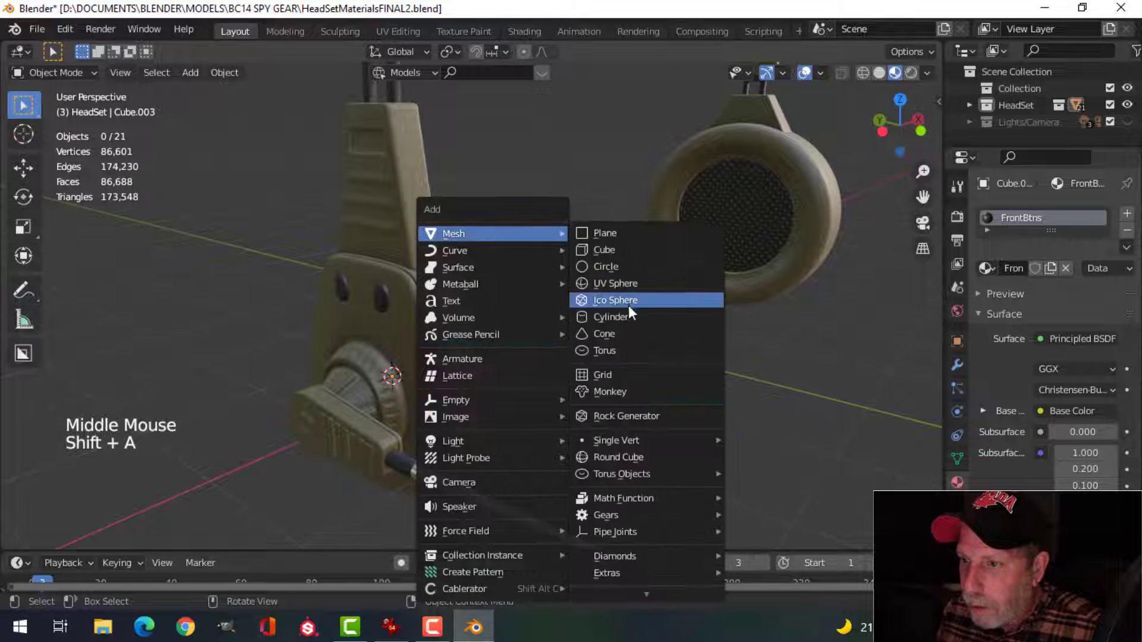
click(478, 301)
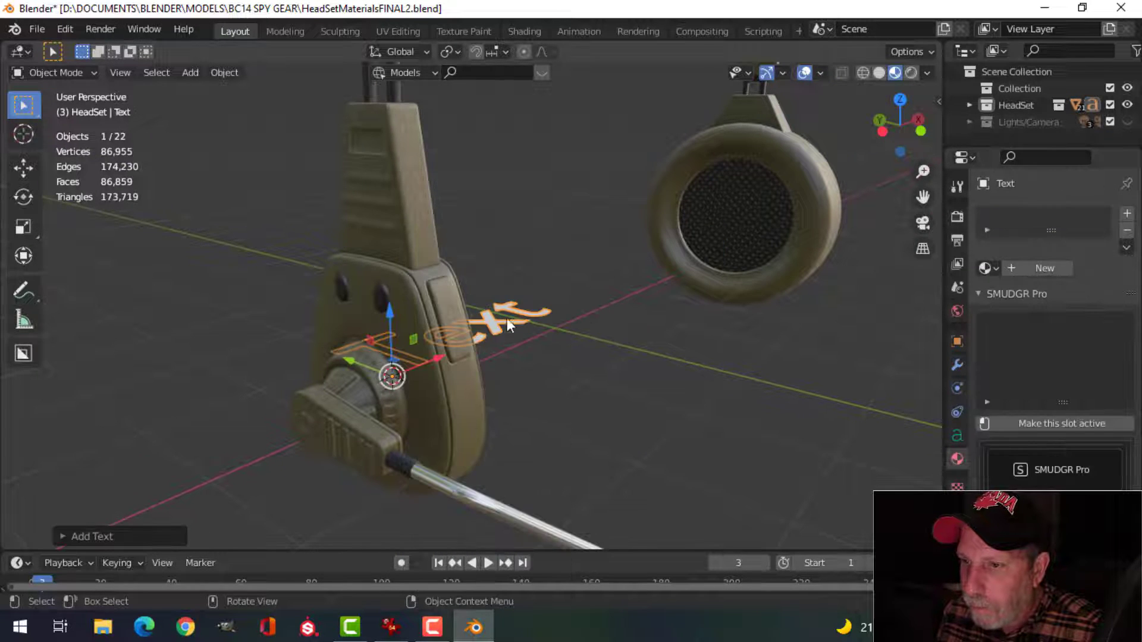
scroll(503, 327, down, 2)
middle_drag(500, 336, 528, 355)
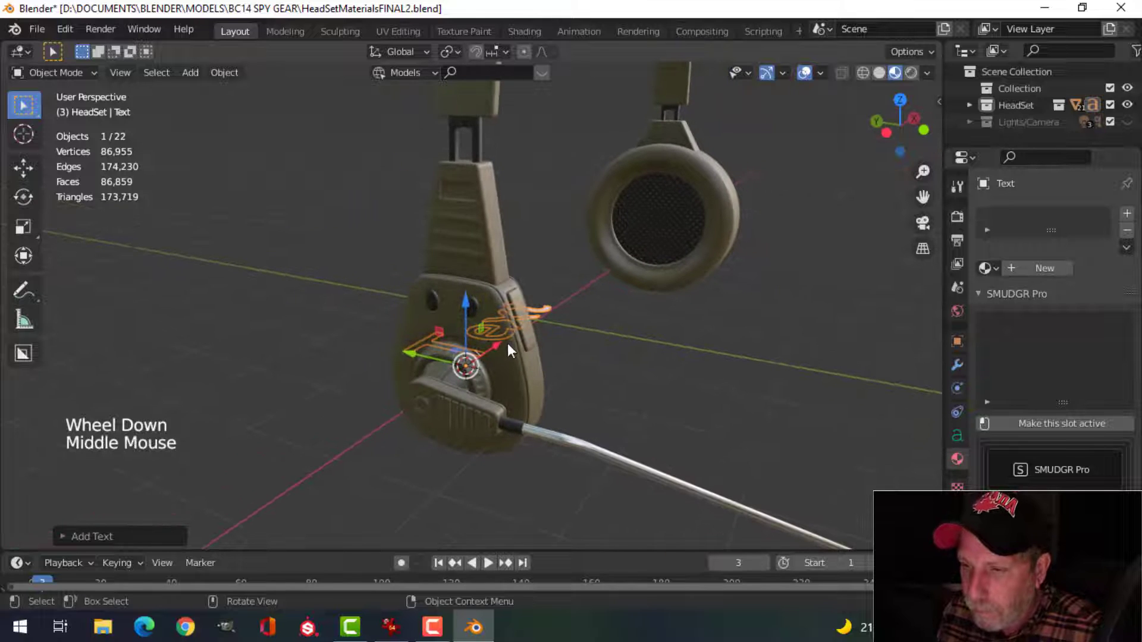
Rotate the text object 90° about the X axis and -90° about the Z axis
key(r)
key(x)
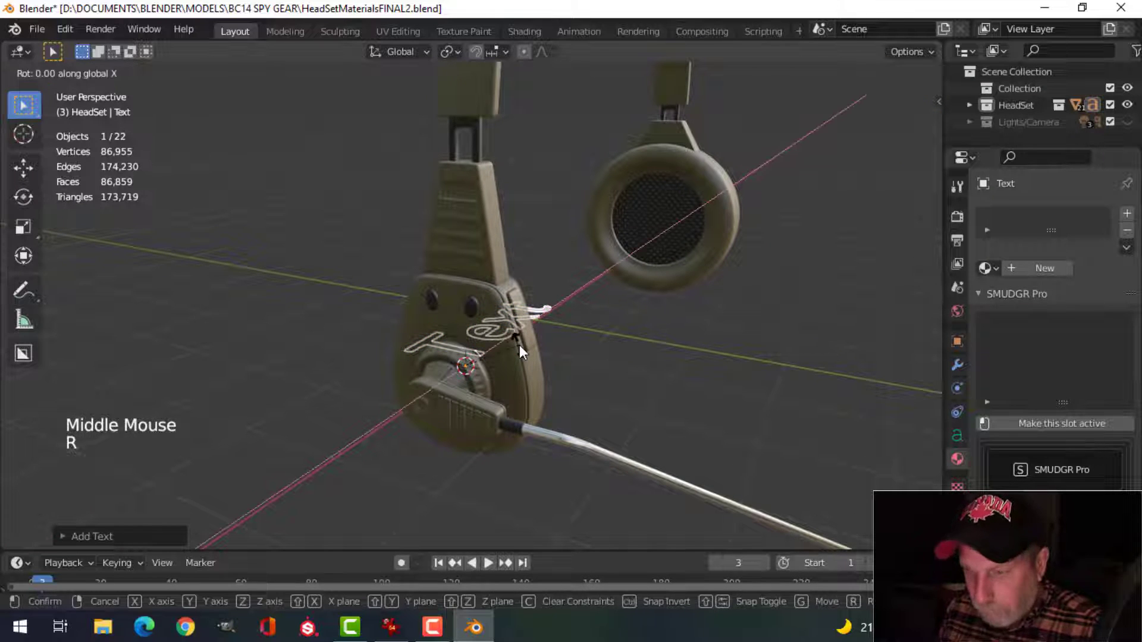
key(9)
key(0)
key(Return)
key(r)
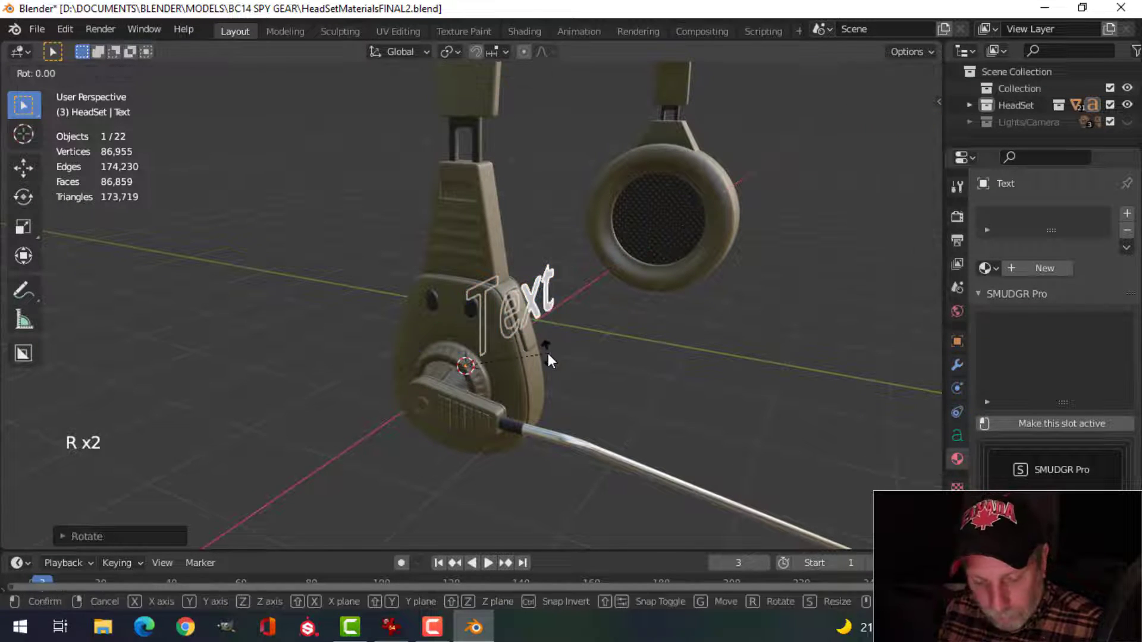
key(z)
key(9)
key(0)
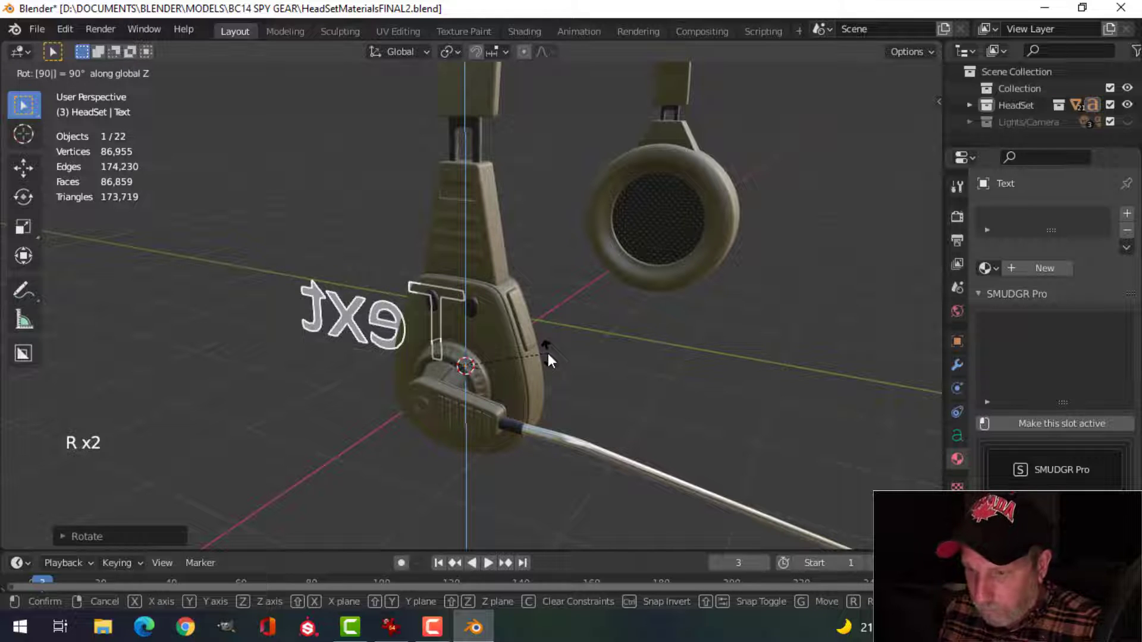
key(minus)
key(Return)
Scale the text object down to suit the earpiece housing
middle_drag(547, 353, 600, 356)
key(s)
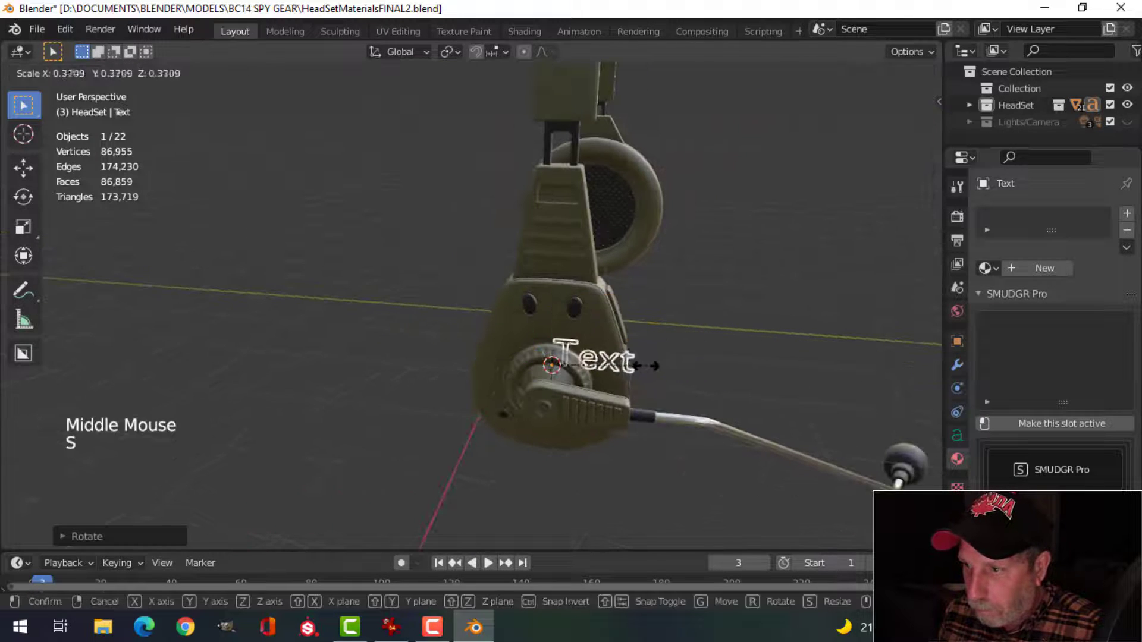
click(668, 363)
In the left orthographic view, shrink the text further and move it just below the oval buttons
key(KP_3)
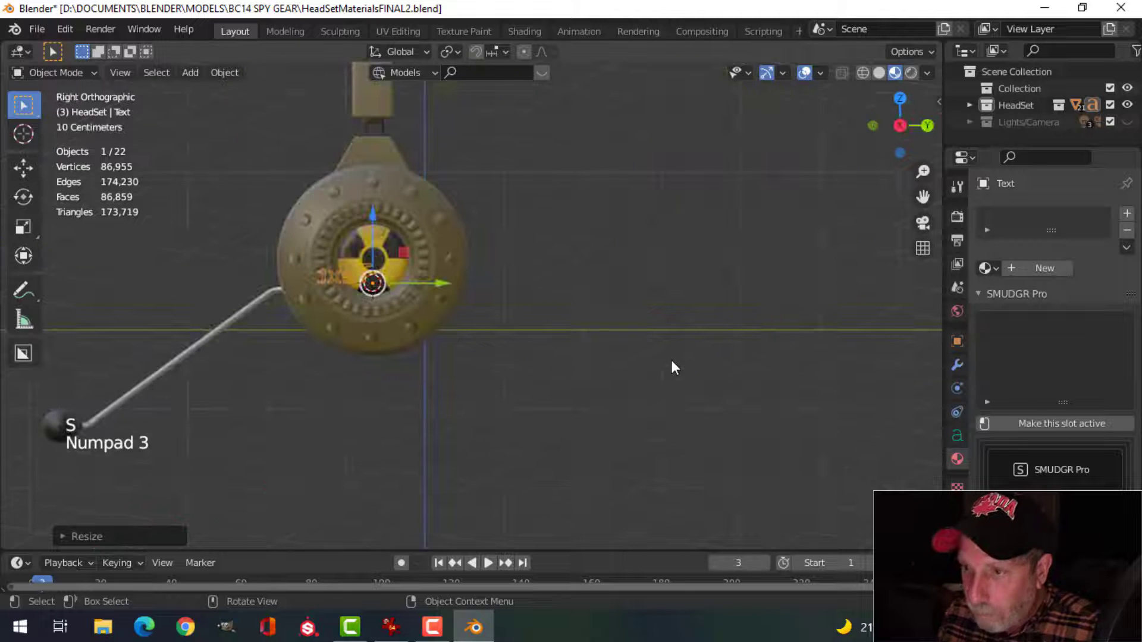
key(ctrl+KP_3)
shift+middle_drag(672, 361, 638, 357)
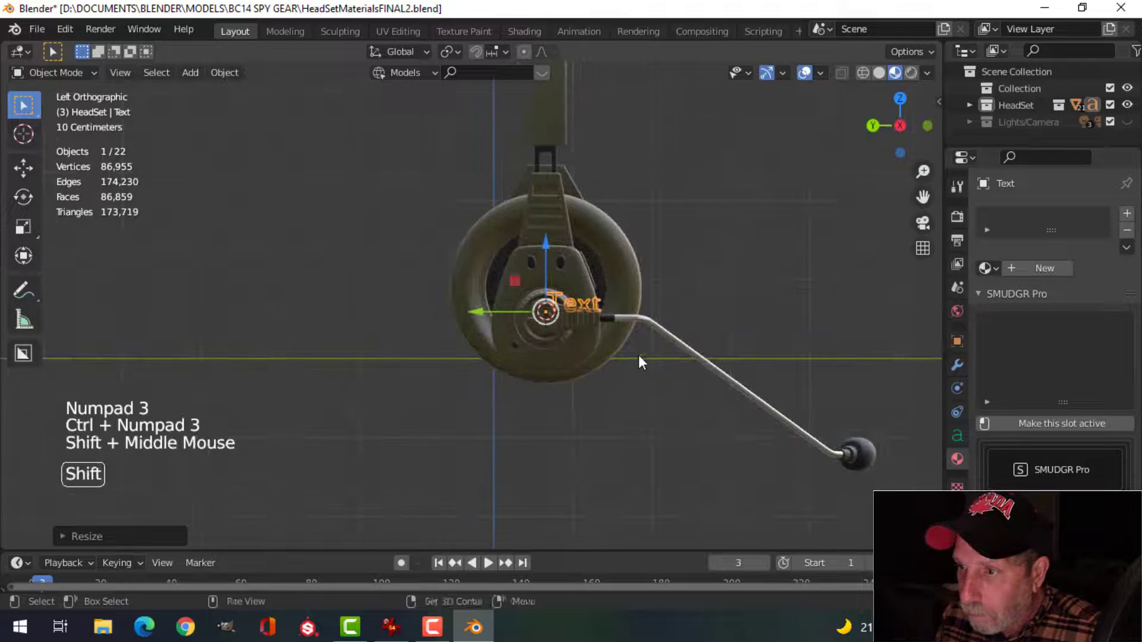
scroll(730, 273, up, 3)
key(s)
key(g)
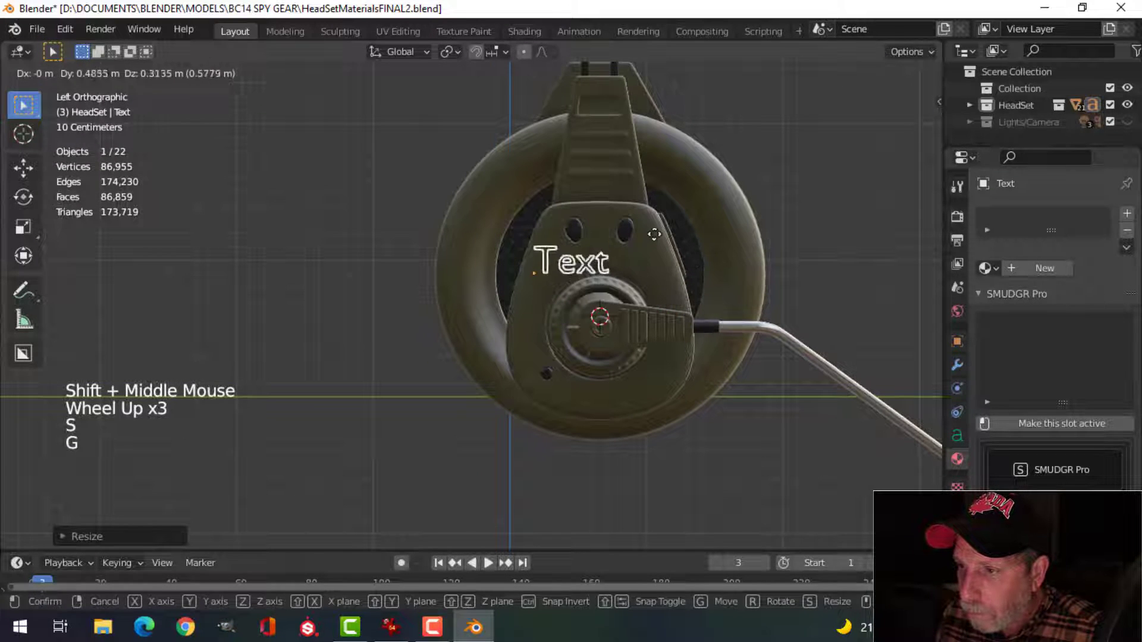
click(650, 259)
key(s)
click(616, 262)
key(g)
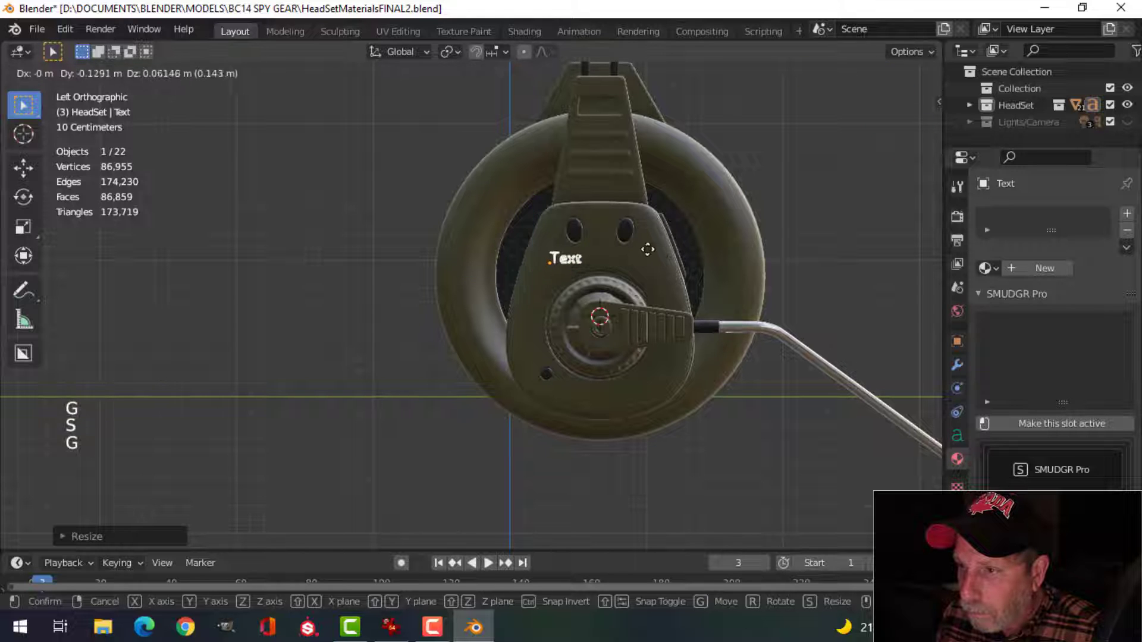
click(650, 249)
Clear the placeholder letters from the text object
scroll(649, 249, up, 4)
shift+middle_drag(649, 249, 655, 288)
key(Tab)
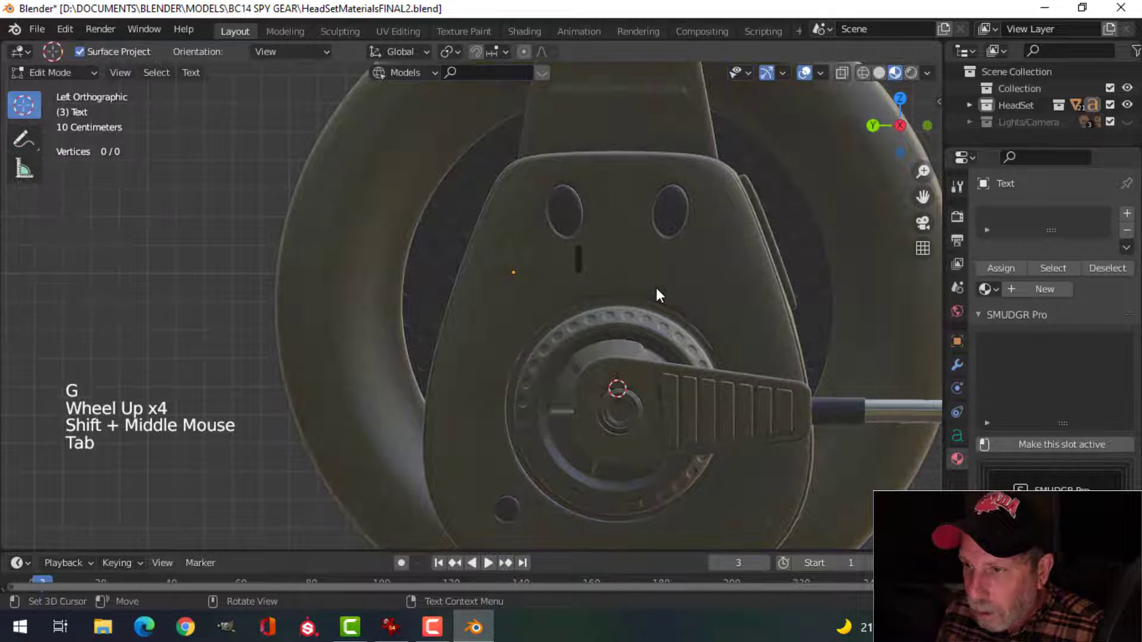
key(BackSpace)
key(BackSpace)
key(BackSpace)
key(BackSpace)
key(BackSpace)
key(BackSpace)
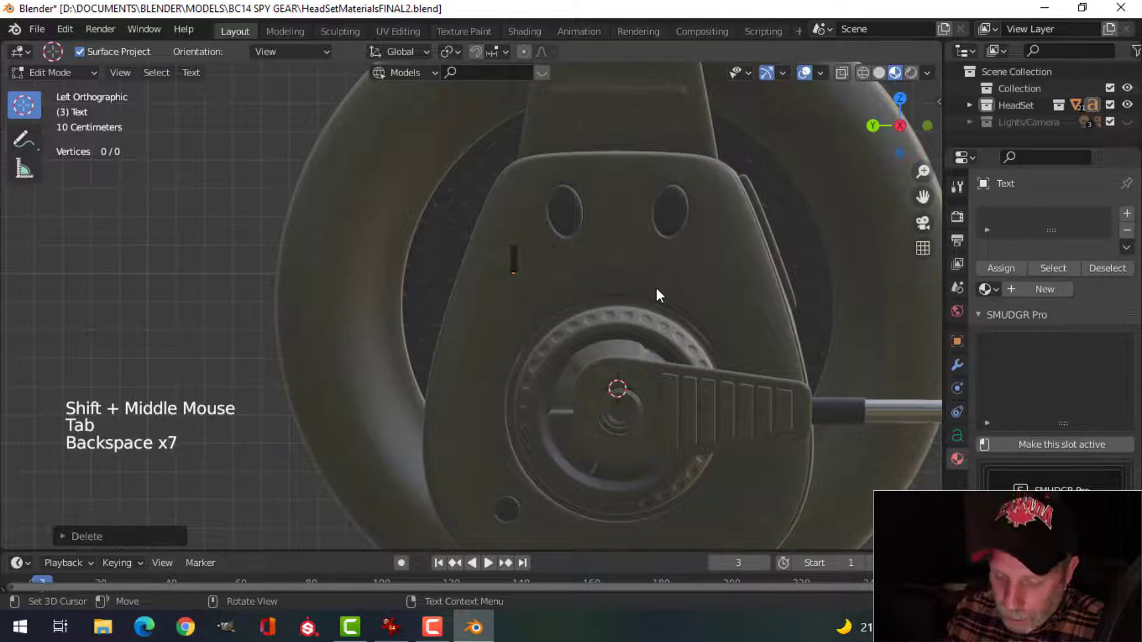
Enter "On" as the text object's wording and return to Object Mode
text(On)
key(BackSpace)
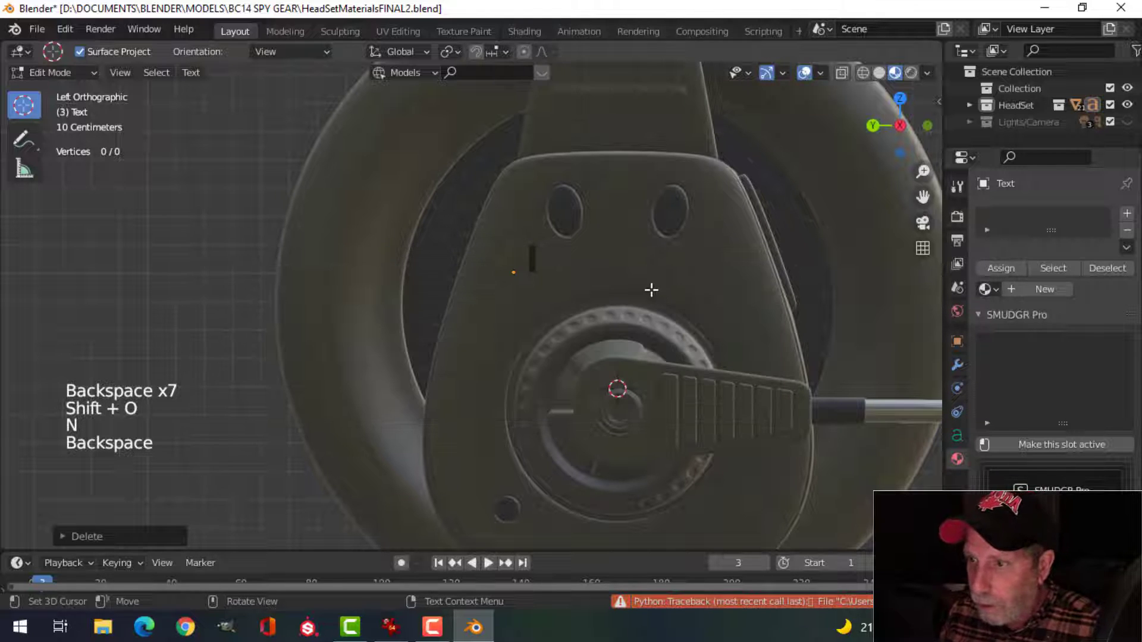
key(Tab)
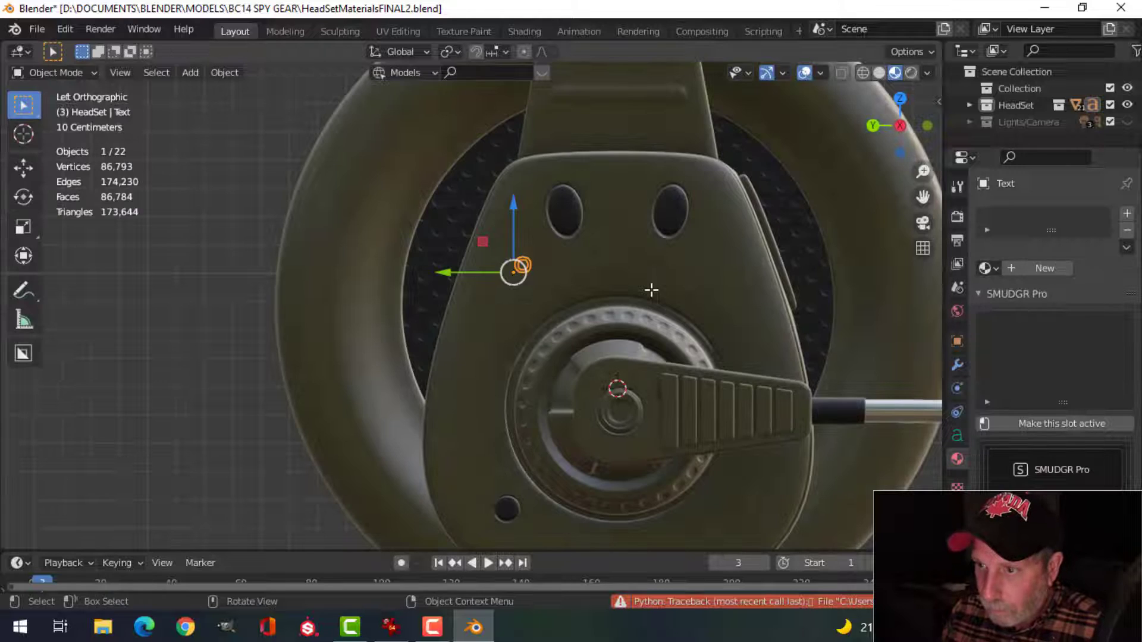
key(Tab)
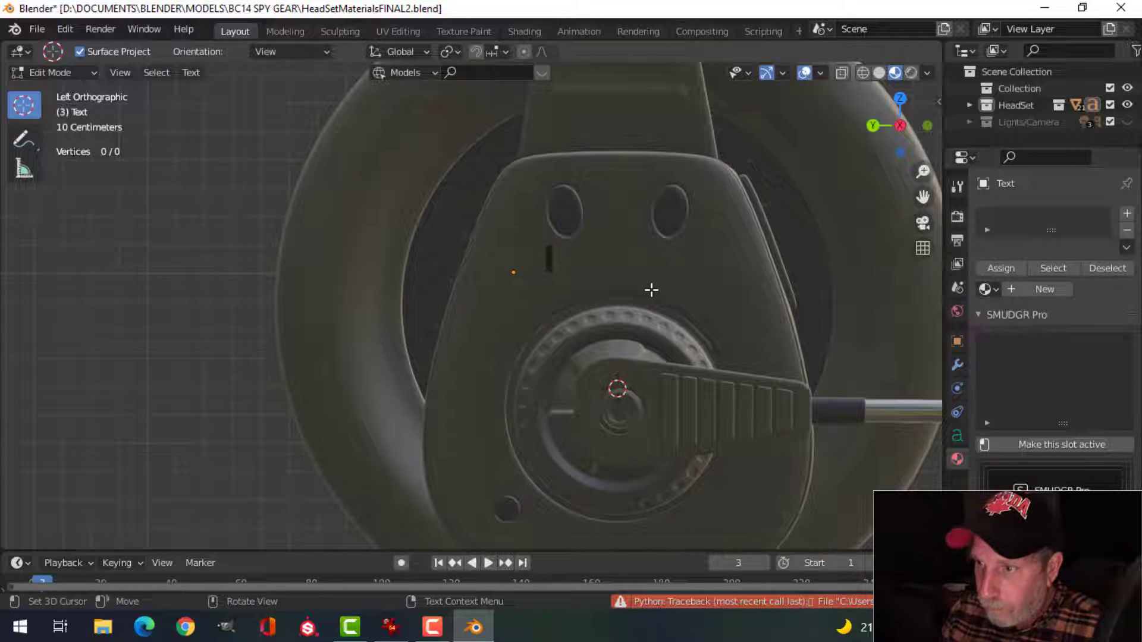
key(Tab)
scroll(581, 274, up, 2)
key(Tab)
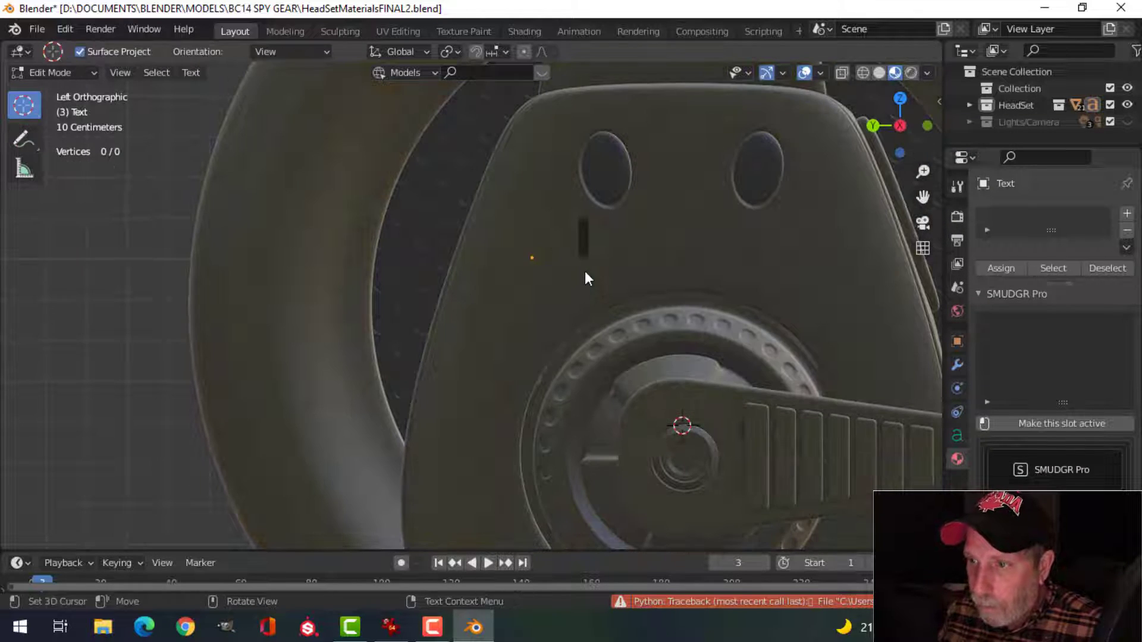
key(BackSpace)
key(BackSpace)
key(BackSpace)
key(BackSpace)
text(Micro)
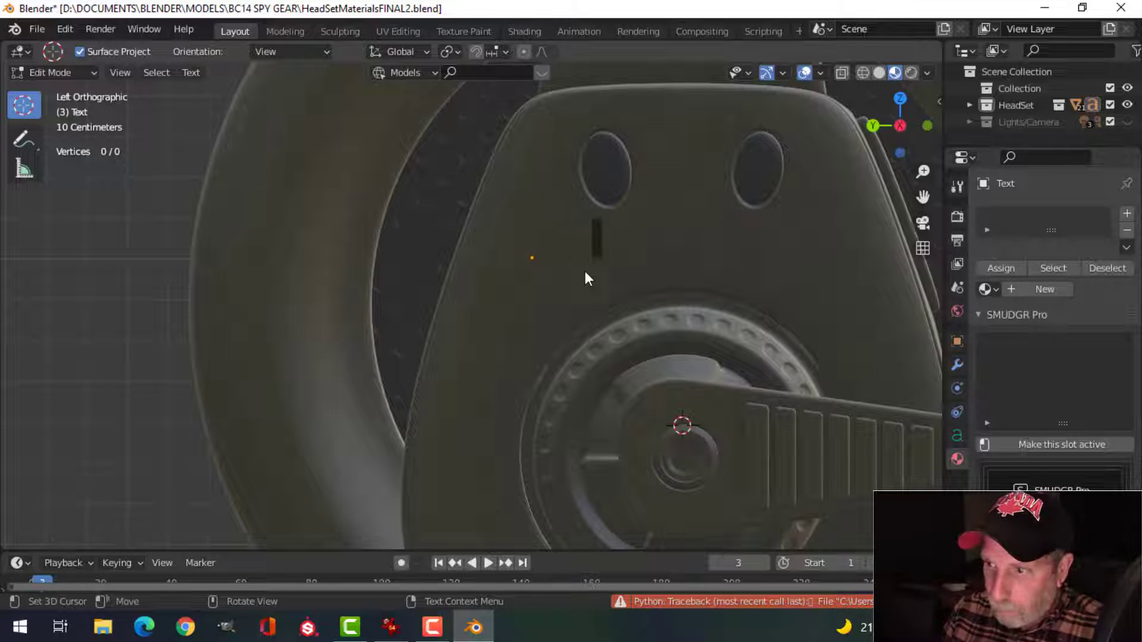
key(Tab)
scroll(698, 239, down, 1)
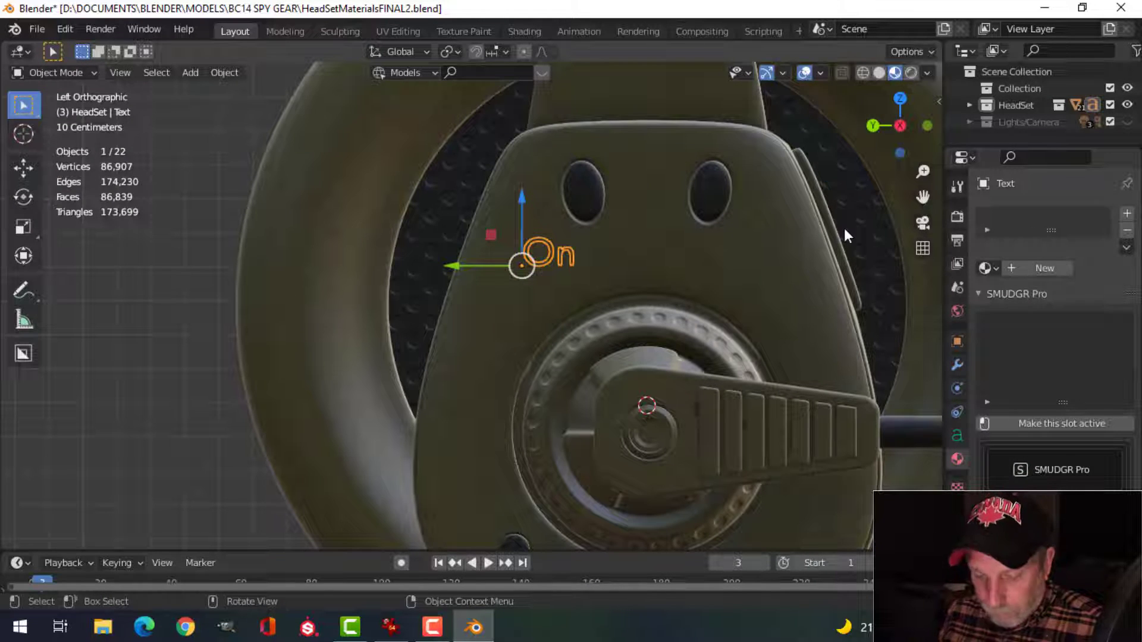
Move the "On" text along the X axis so it sits out in front of the earpiece housing
key(n)
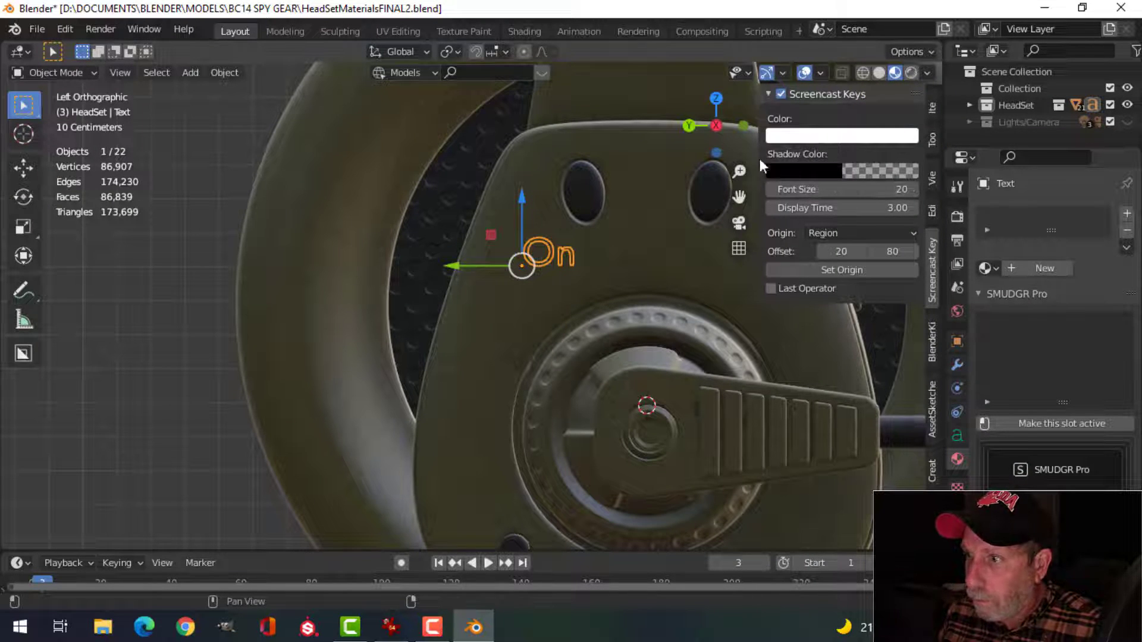
key(n)
scroll(599, 279, up, 2)
shift+middle_drag(599, 280, 556, 337)
scroll(608, 302, down, 4)
key(KP_Decimal)
scroll(607, 304, down, 4)
scroll(608, 305, down, 1)
scroll(554, 333, down, 5)
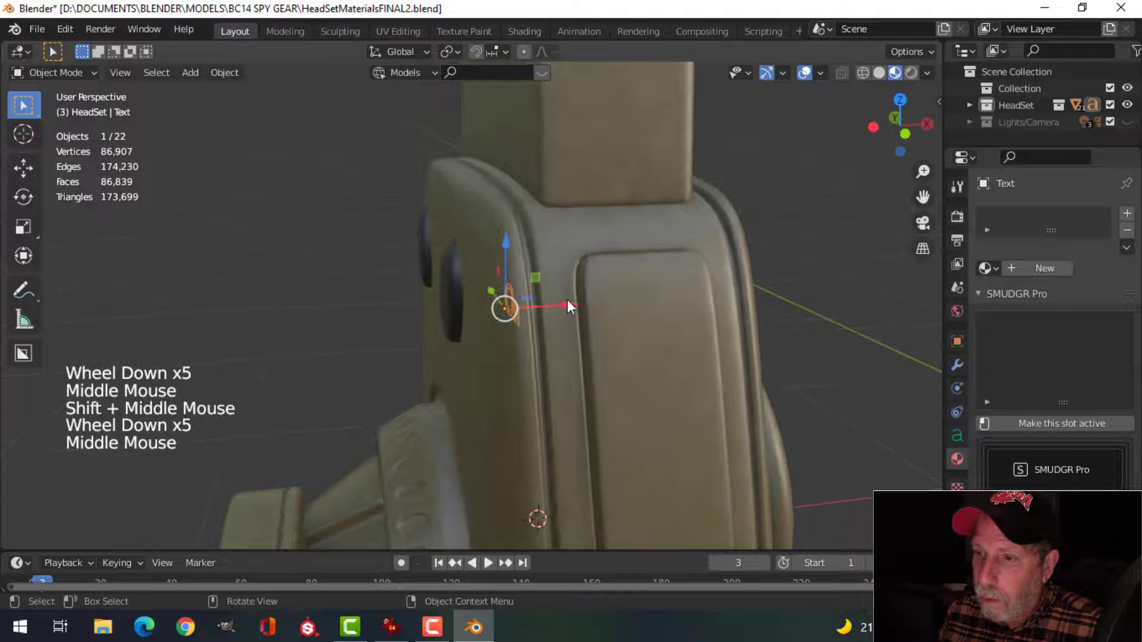
drag(566, 302, 475, 337)
middle_drag(475, 336, 584, 350)
scroll(589, 345, up, 2)
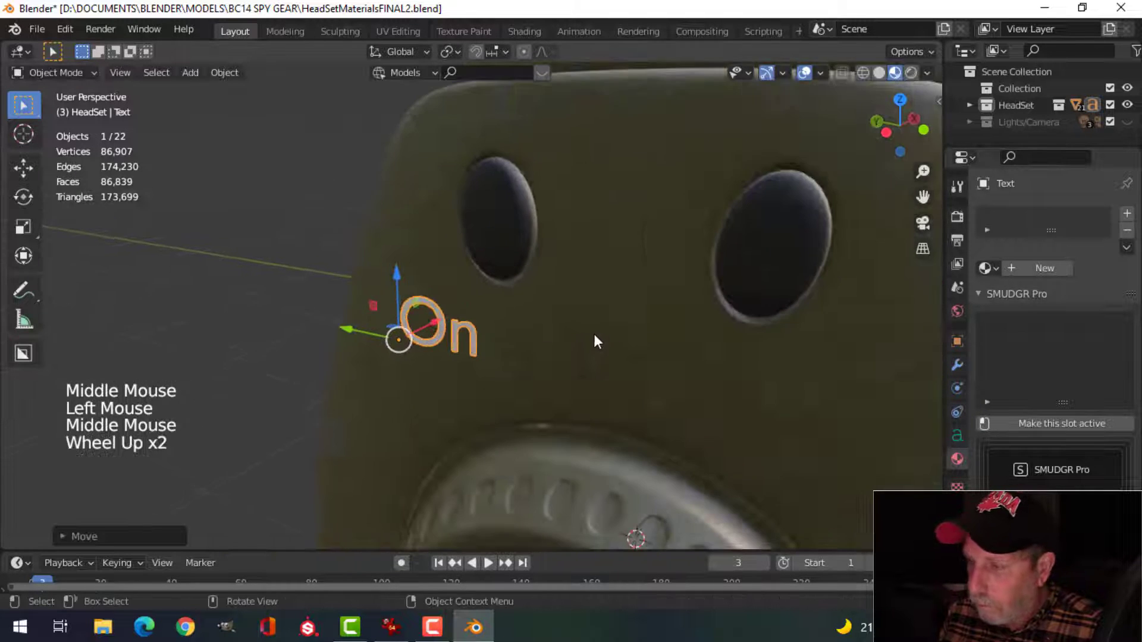
Load AGENCYB.TTF from the Windows Fonts folder as the text object's regular font
click(955, 437)
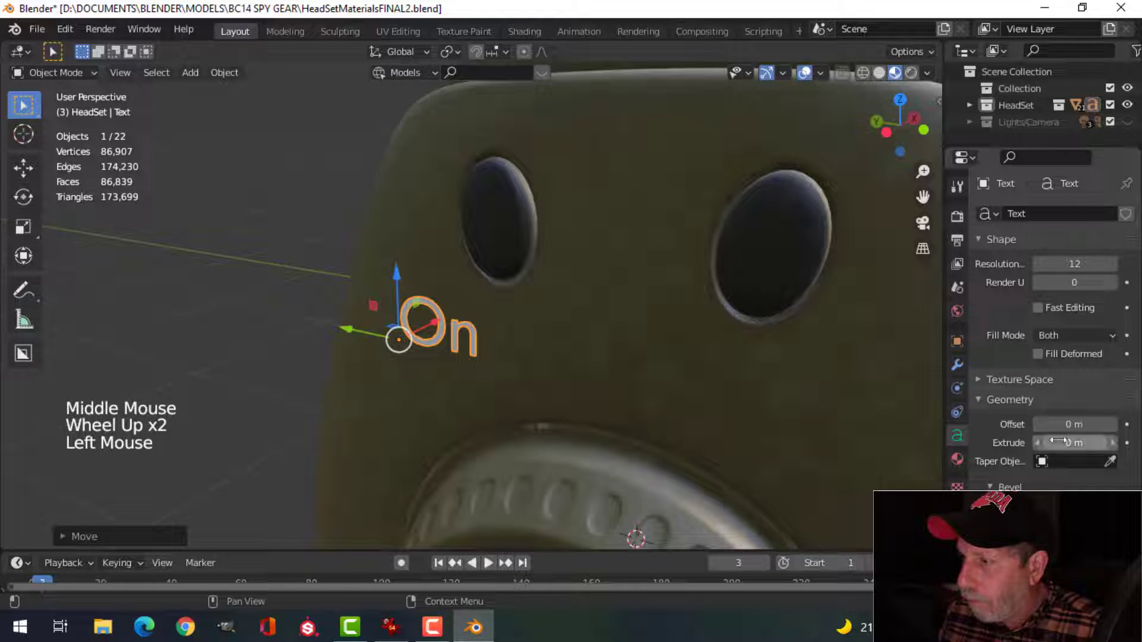
scroll(1089, 393, down, 5)
scroll(1078, 402, down, 4)
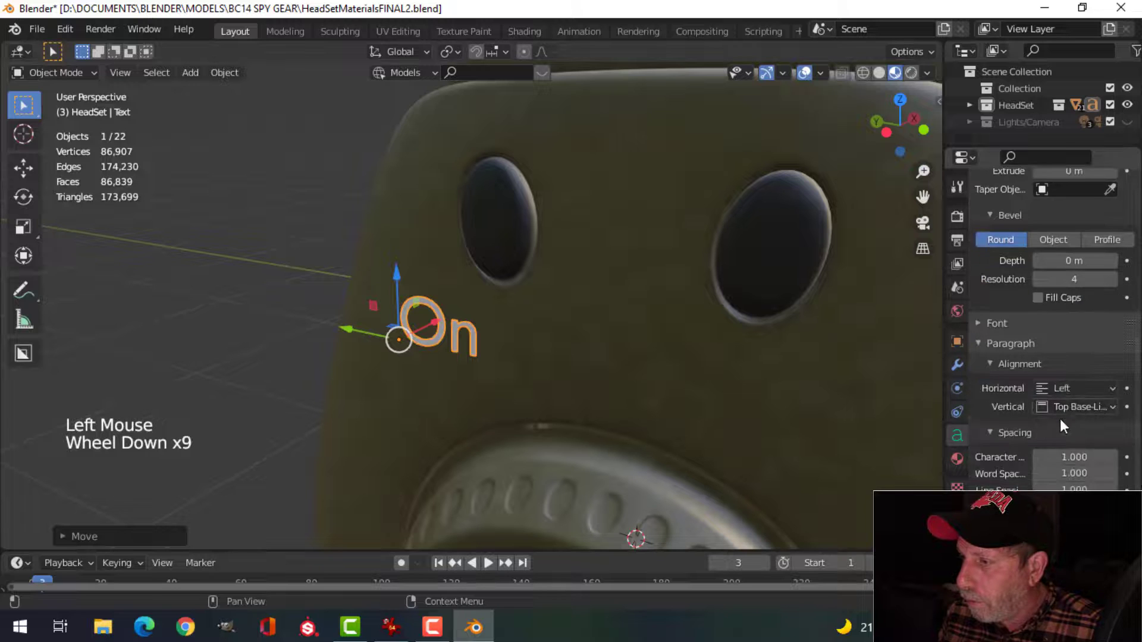
scroll(1059, 419, up, 4)
scroll(1029, 410, down, 2)
click(982, 391)
scroll(1024, 416, down, 1)
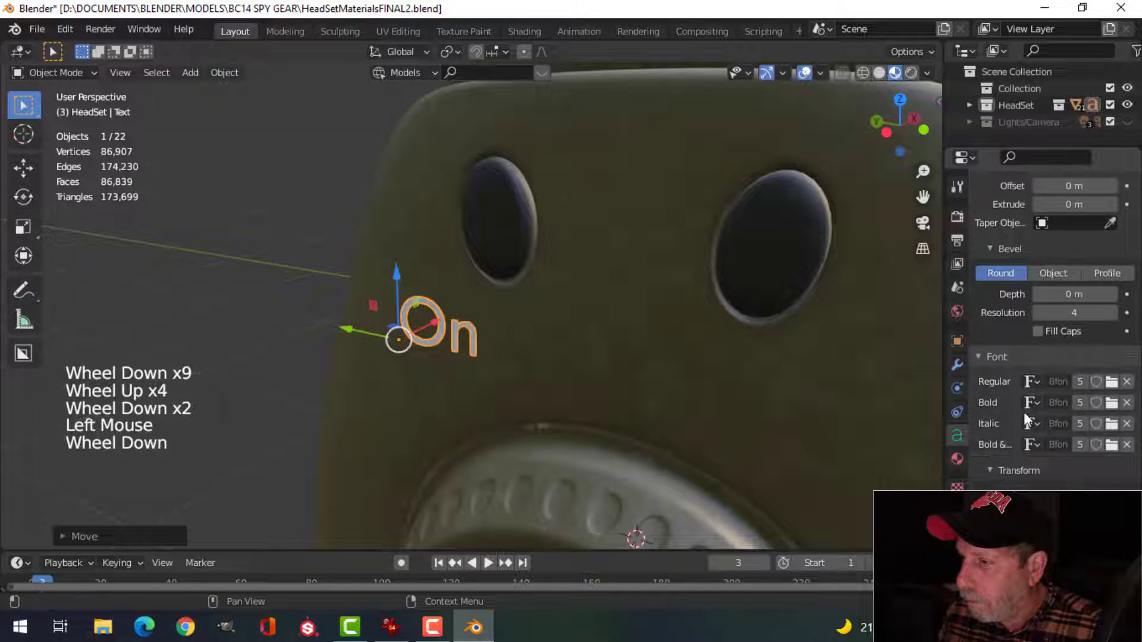
click(1036, 384)
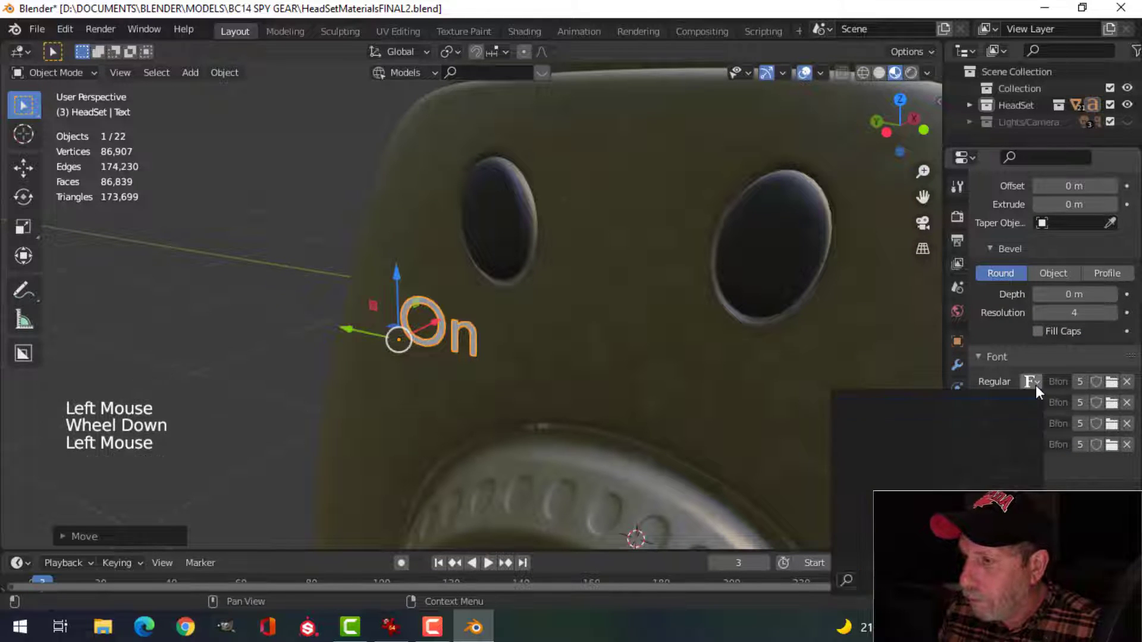
click(1111, 382)
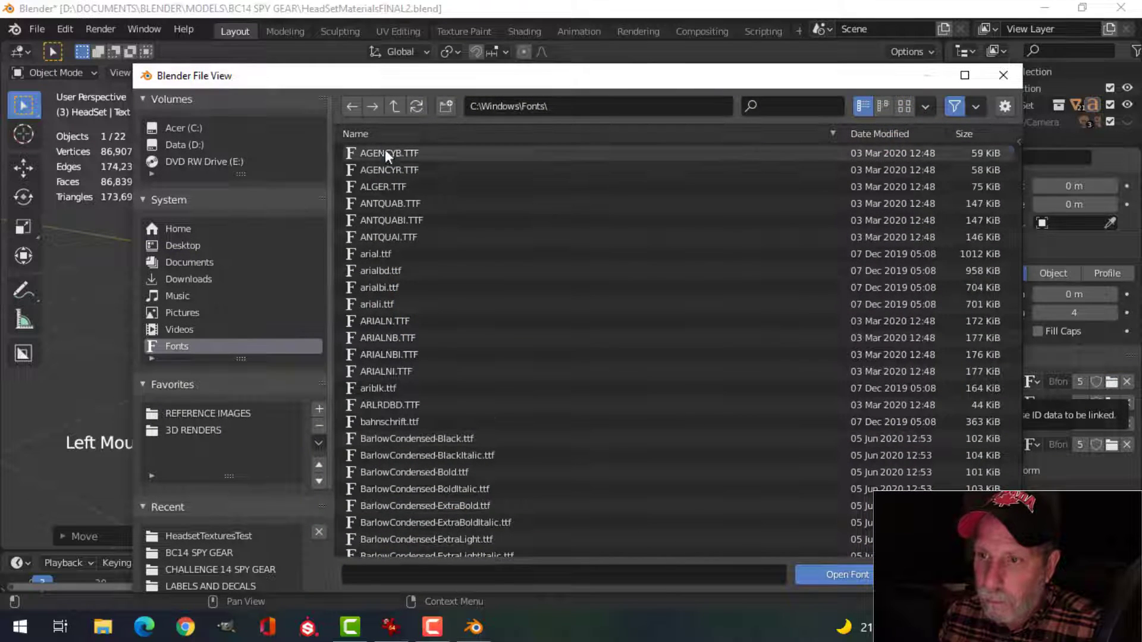
click(385, 153)
click(844, 574)
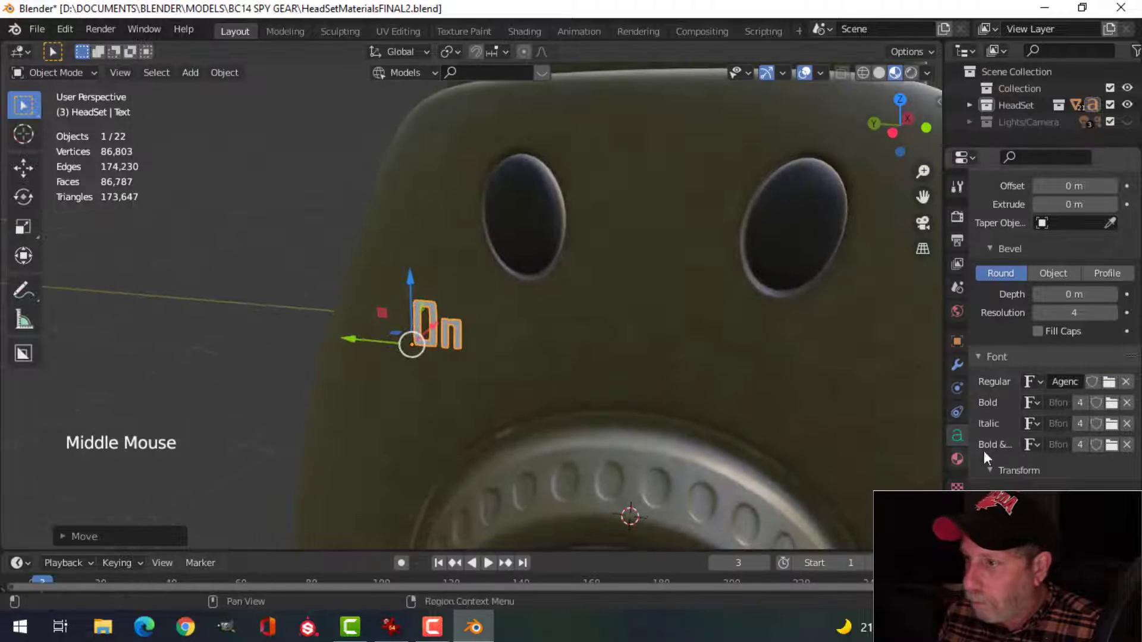
scroll(979, 383, up, 2)
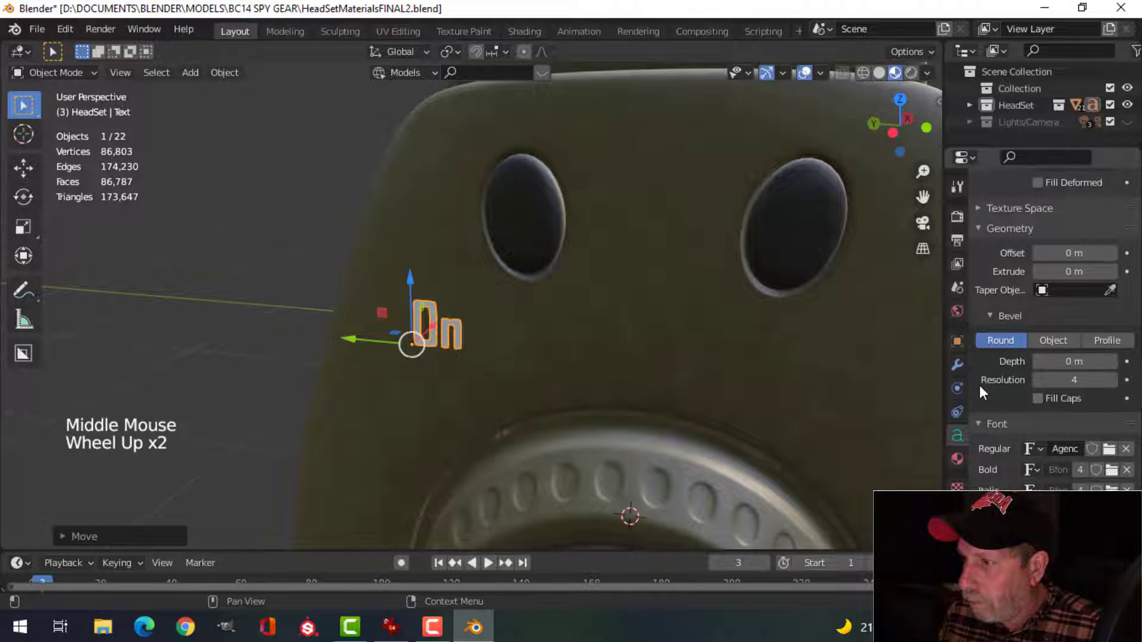
Create a new material for the "On" label and name it Text
click(956, 458)
scroll(1027, 387, up, 9)
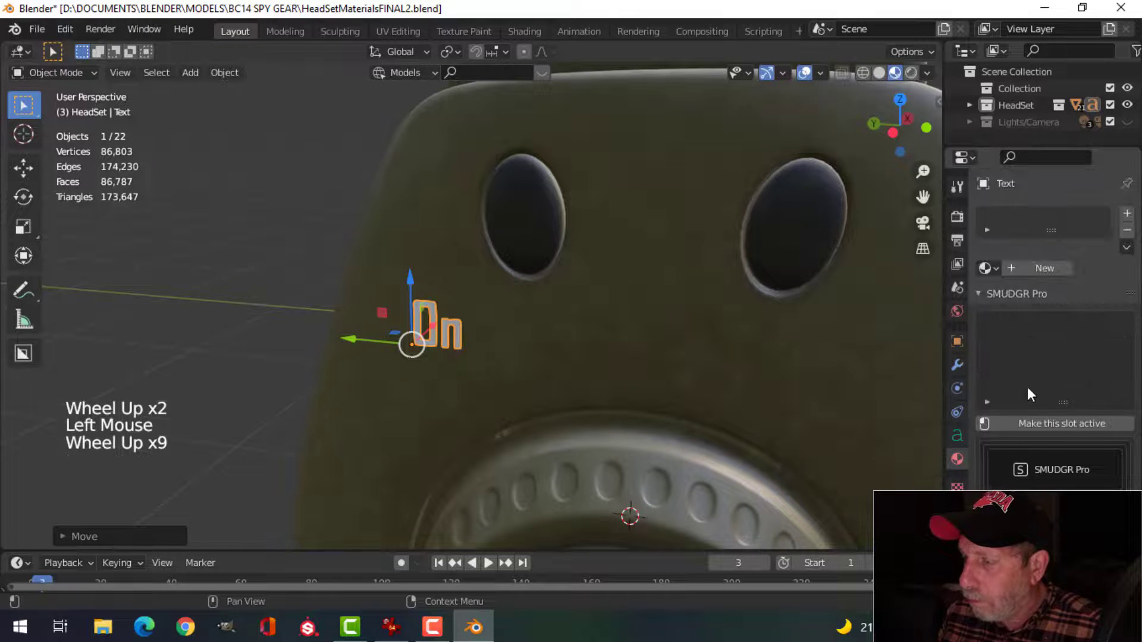
middle_drag(795, 366, 851, 394)
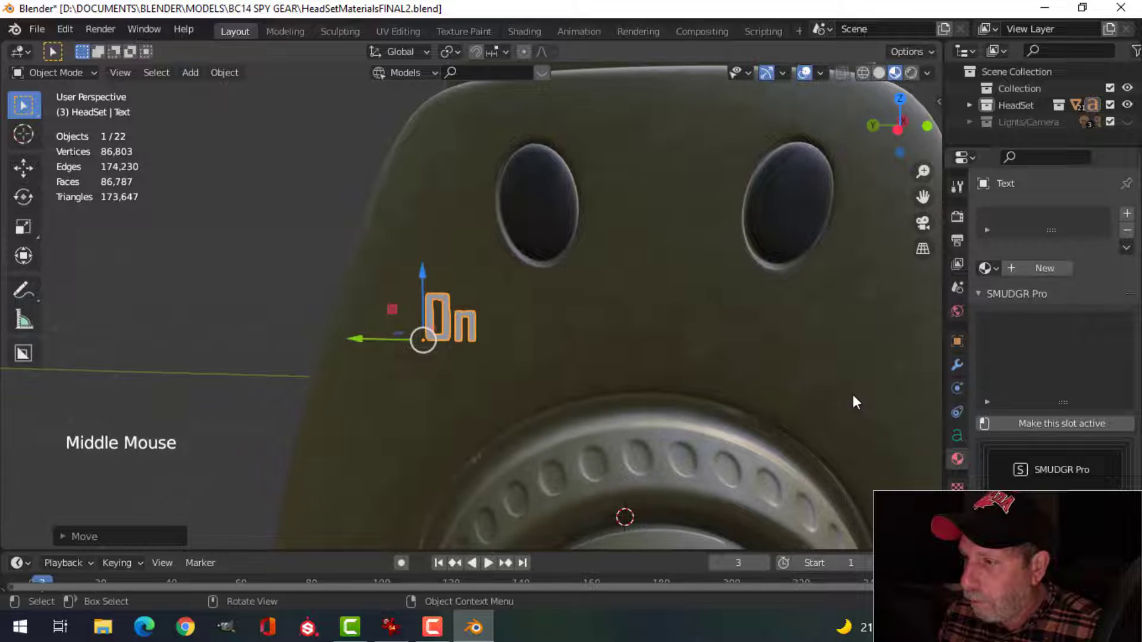
click(1045, 269)
double_click(1048, 222)
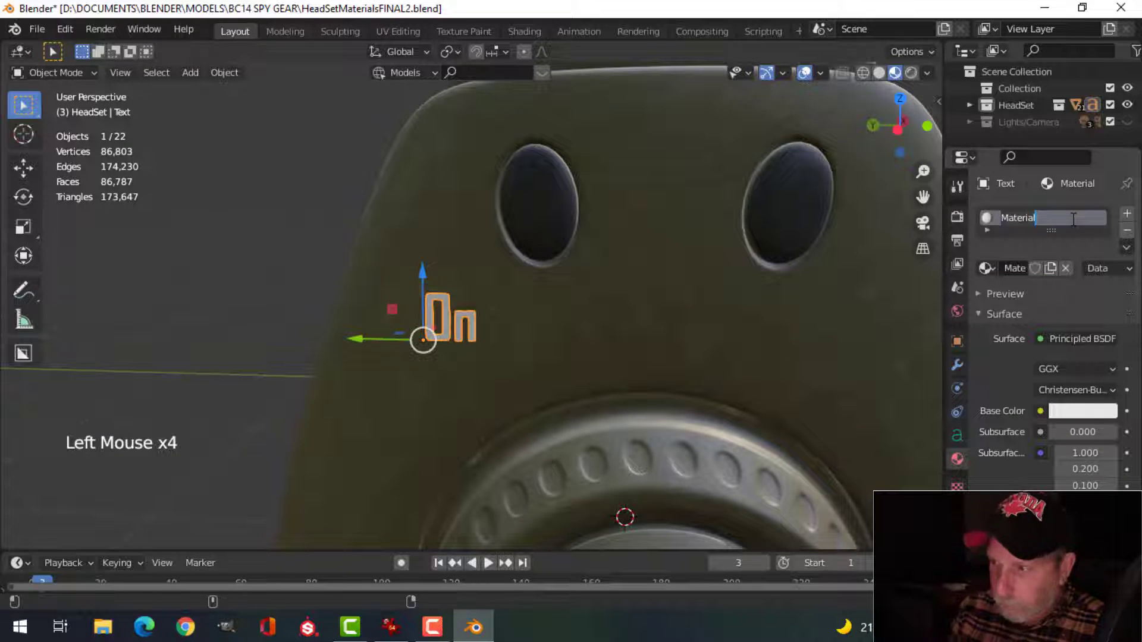
text(Text)
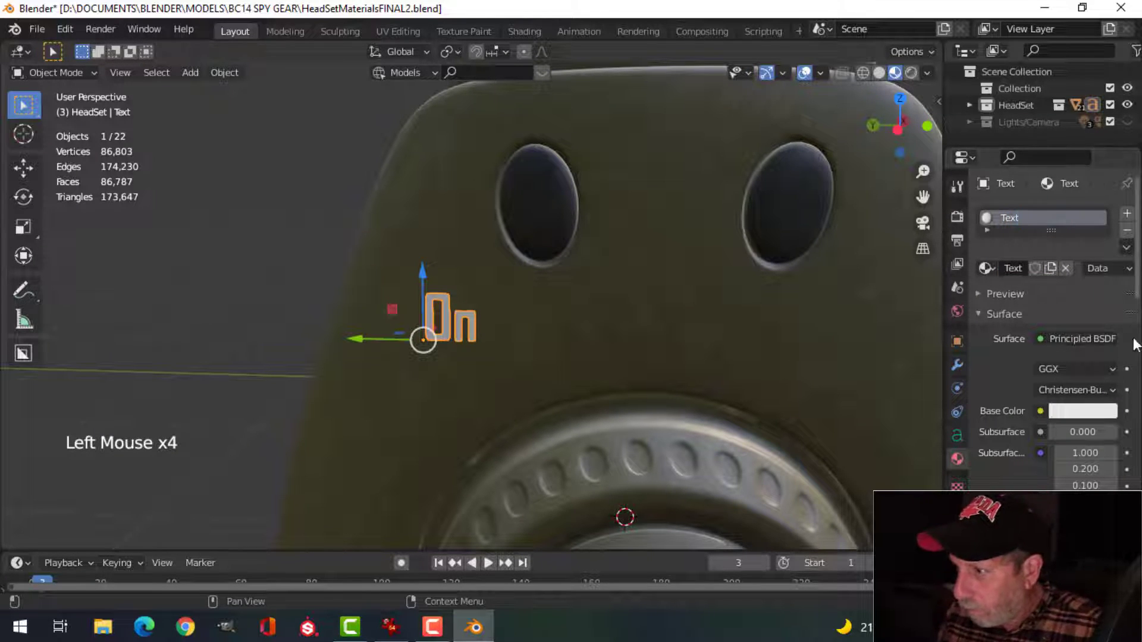
Set the Text material's base color to a muted golden yellow and check the label without its selection outline
click(1079, 411)
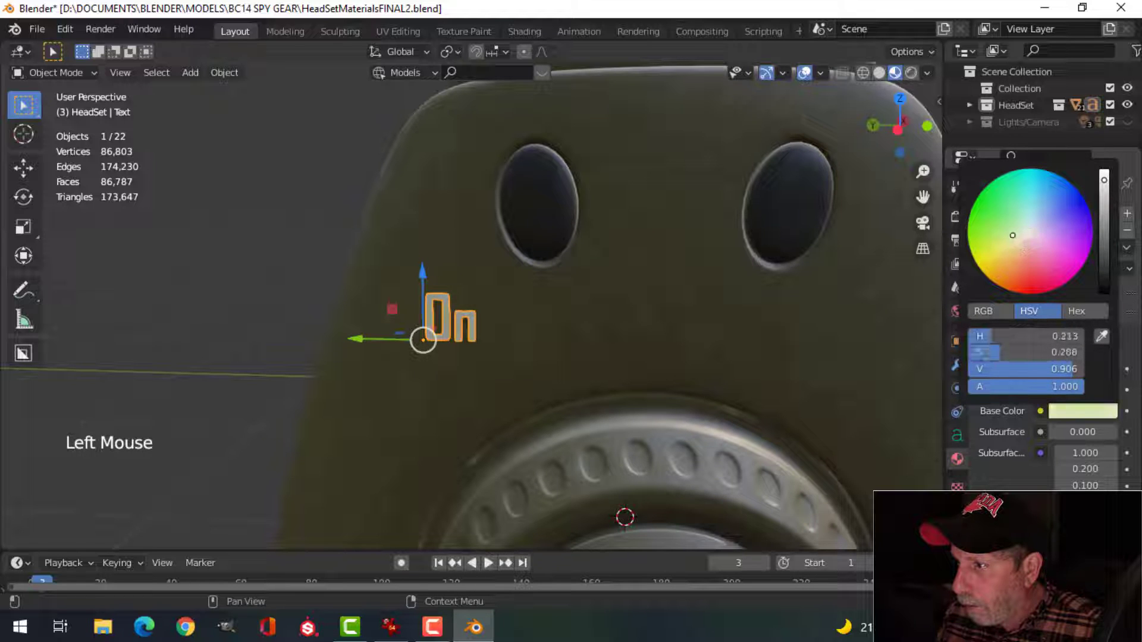
click(1105, 201)
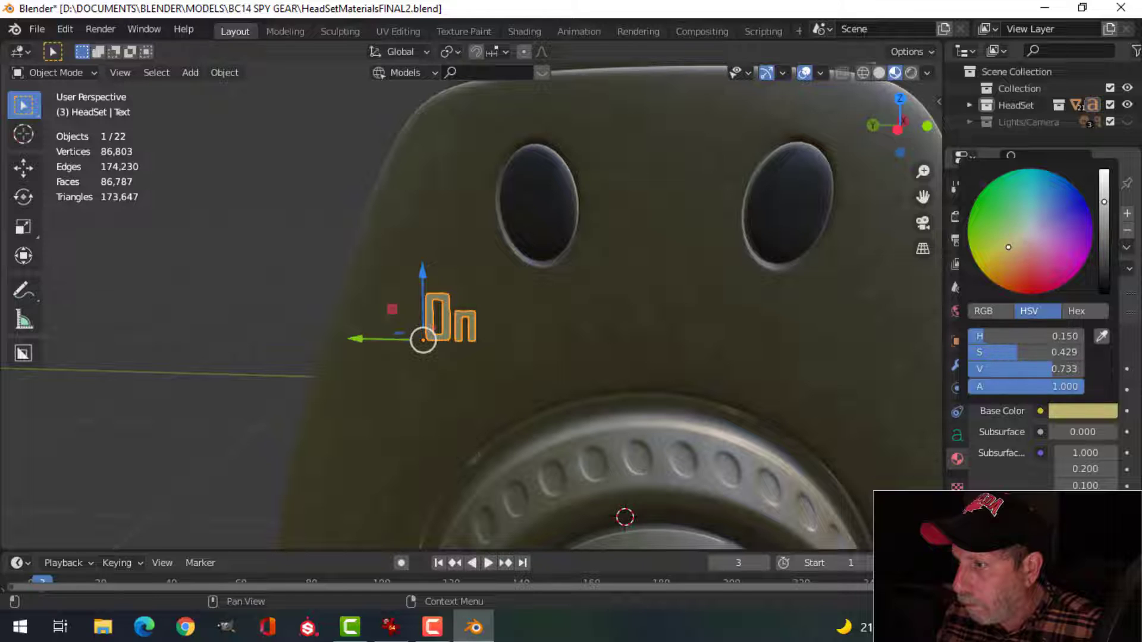
key(alt+a)
click(473, 324)
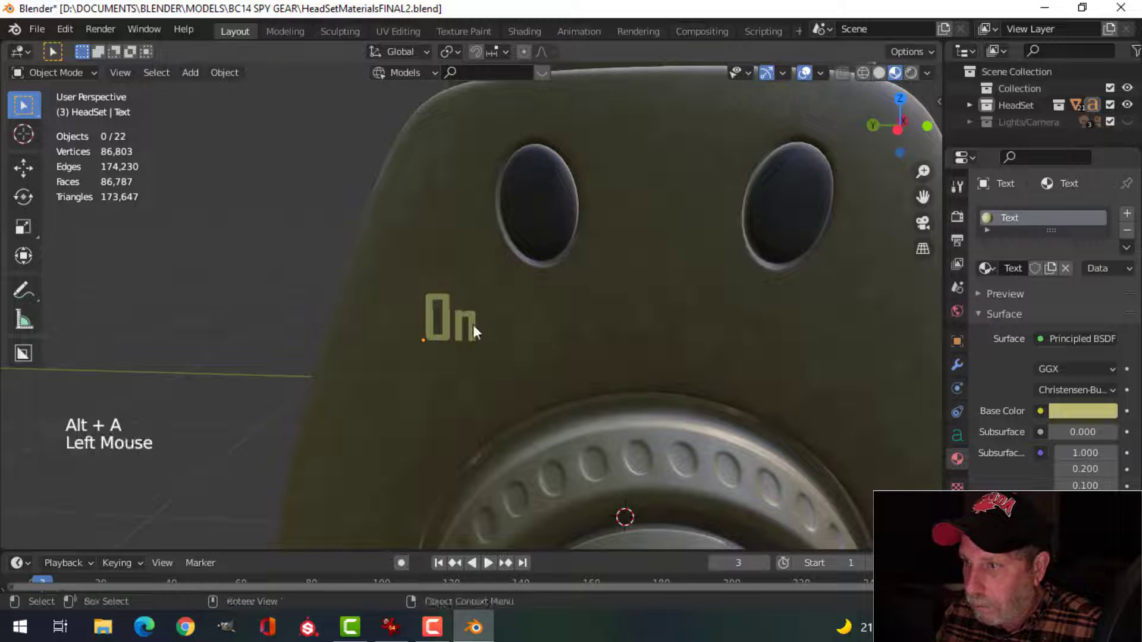
click(1086, 409)
click(1003, 273)
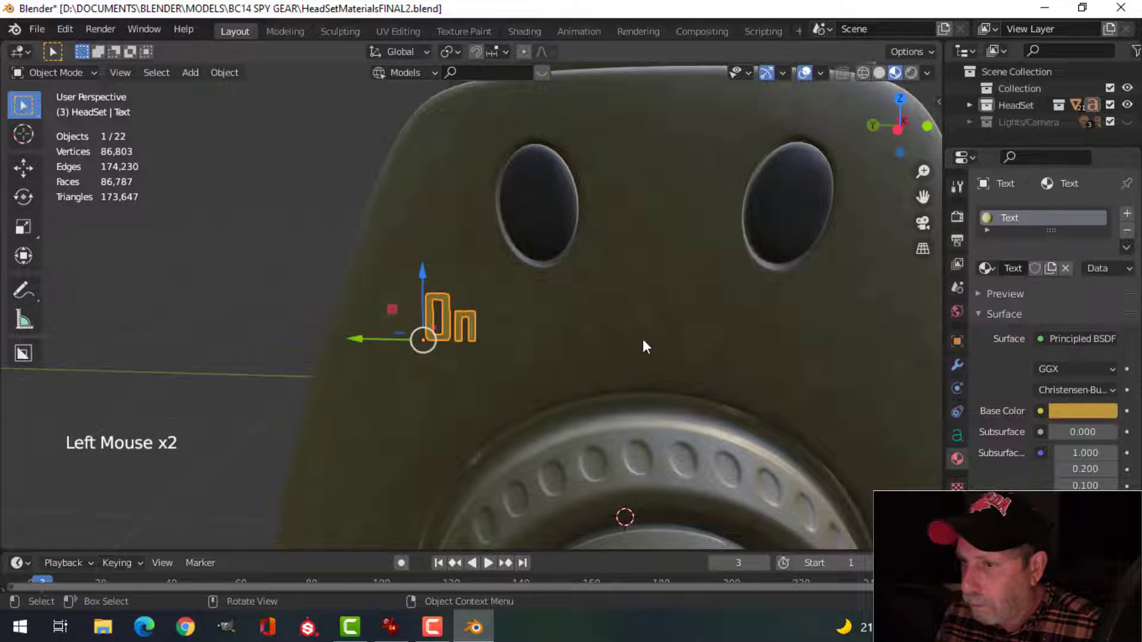
key(alt+a)
middle_drag(641, 337, 425, 341)
click(426, 340)
In the left orthographic view, move the "On" label closer beneath the left-hand oval button
middle_drag(500, 334, 510, 387)
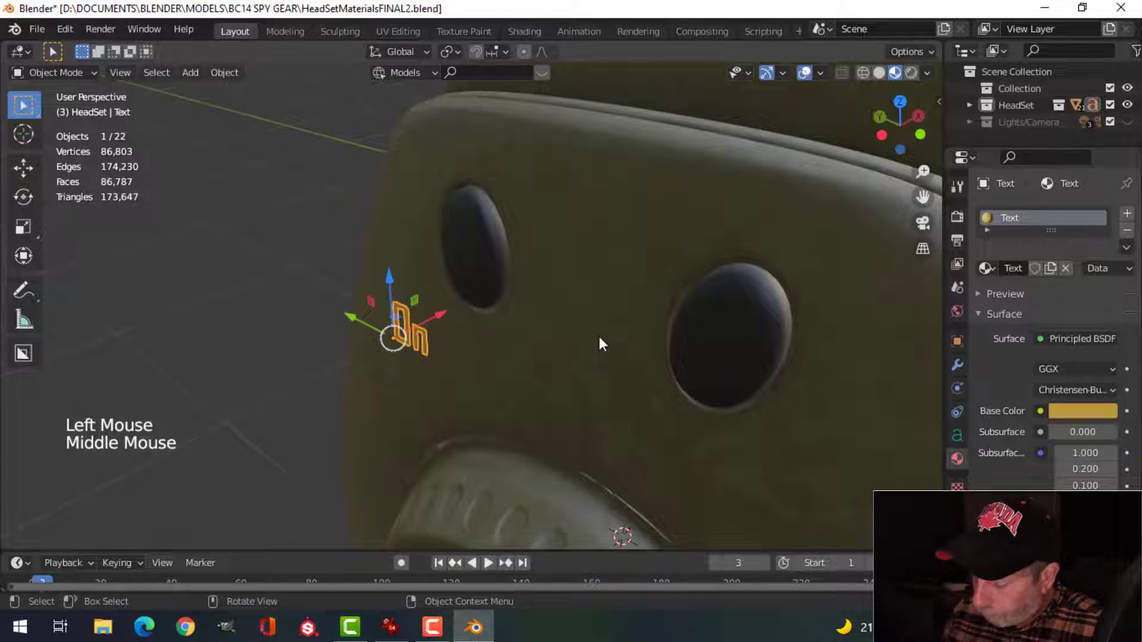
key(ctrl+KP_3)
key(g)
click(630, 297)
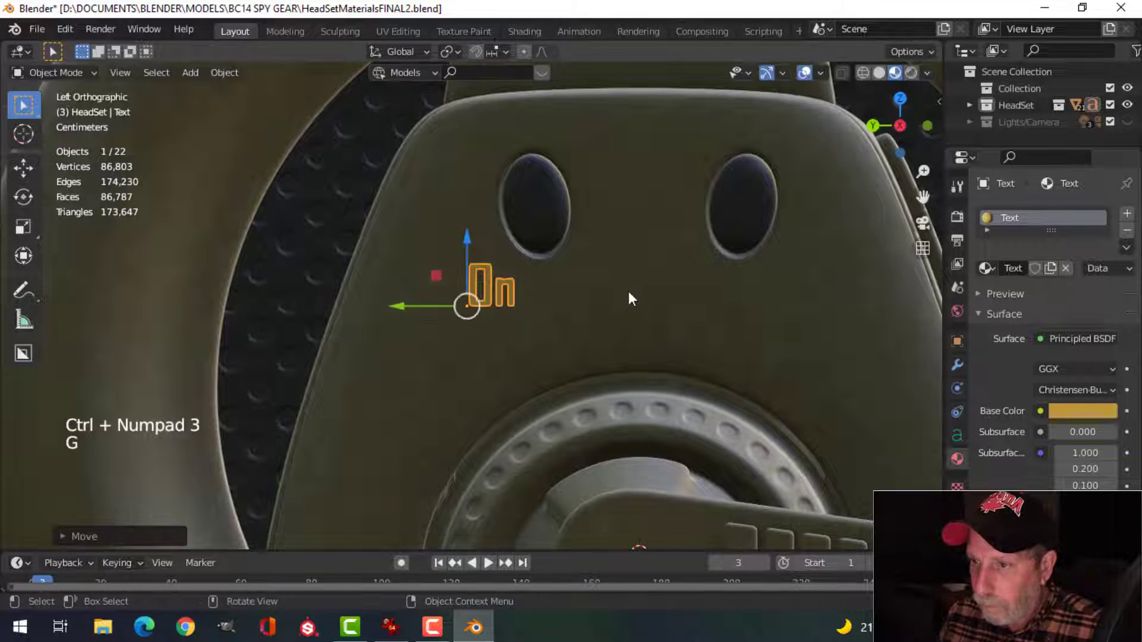
Examine from several angles how the "On" label sits against the curved earpiece housing
scroll(629, 290, down, 2)
key(alt+a)
middle_drag(636, 288, 528, 336)
click(451, 325)
key(s)
key(alt+a)
scroll(585, 325, up, 2)
scroll(579, 326, down, 3)
scroll(553, 306, down, 2)
scroll(529, 339, up, 2)
middle_drag(528, 337, 474, 337)
Add a Shrinkwrap modifier to the "On" label, targeting the earpiece housing with a 0.001 m offset
click(473, 295)
scroll(553, 315, up, 2)
scroll(555, 312, up, 1)
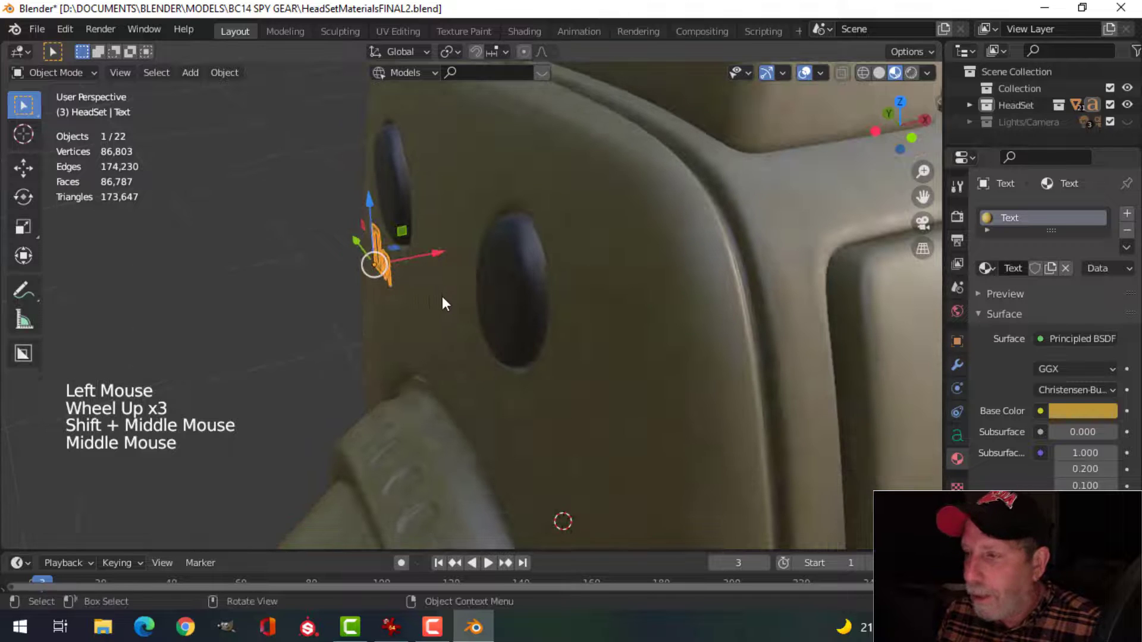
middle_drag(443, 297, 476, 300)
click(955, 363)
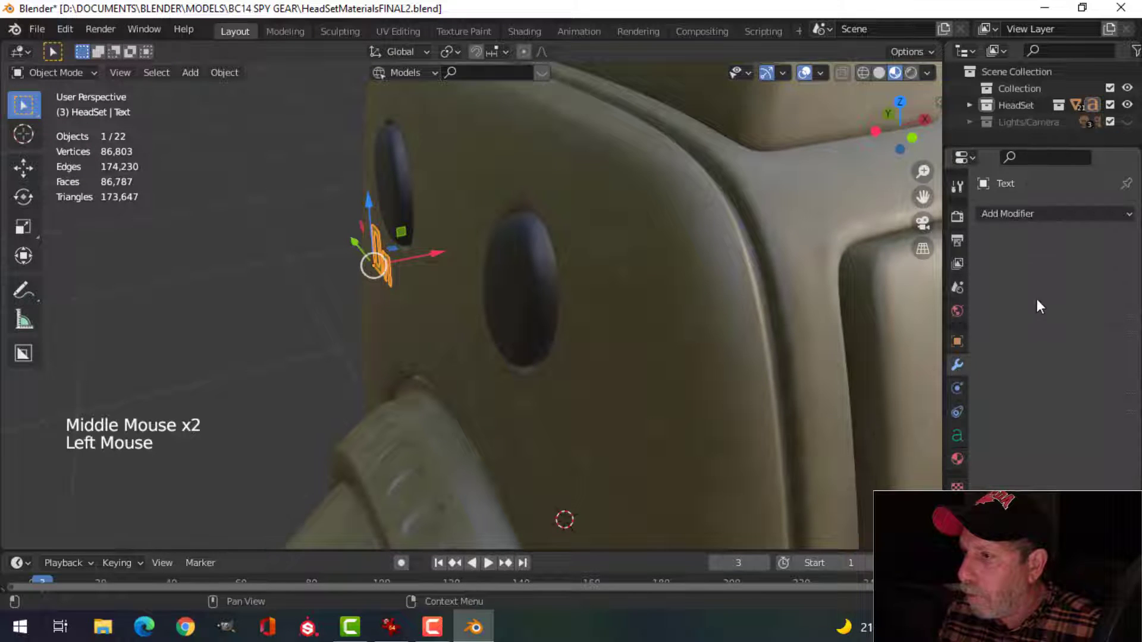
click(1031, 213)
click(980, 370)
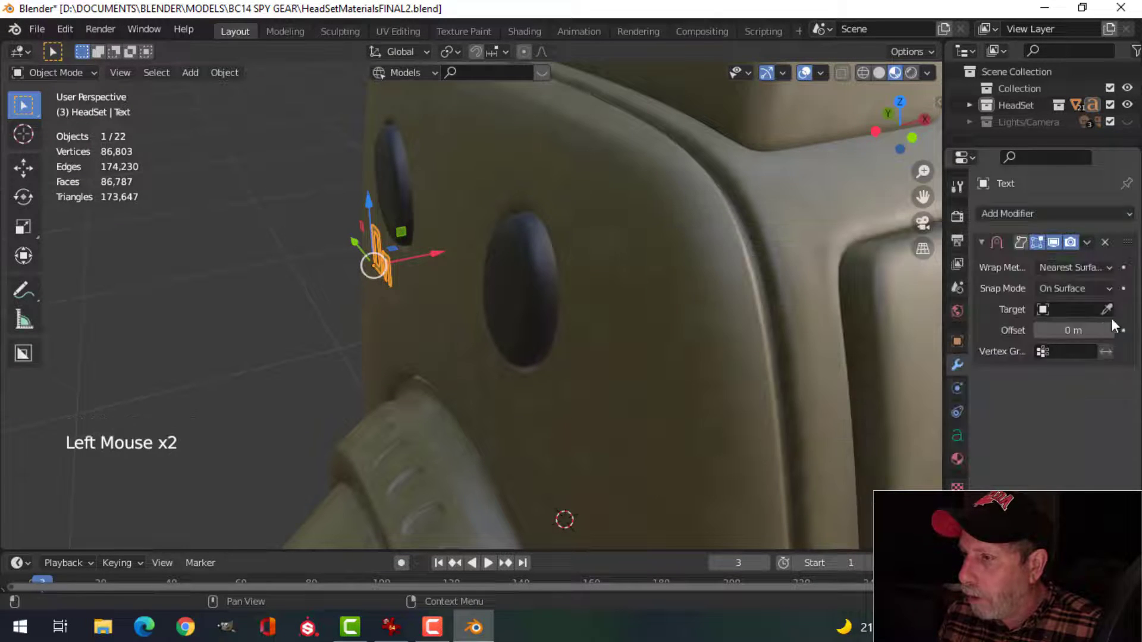
click(639, 257)
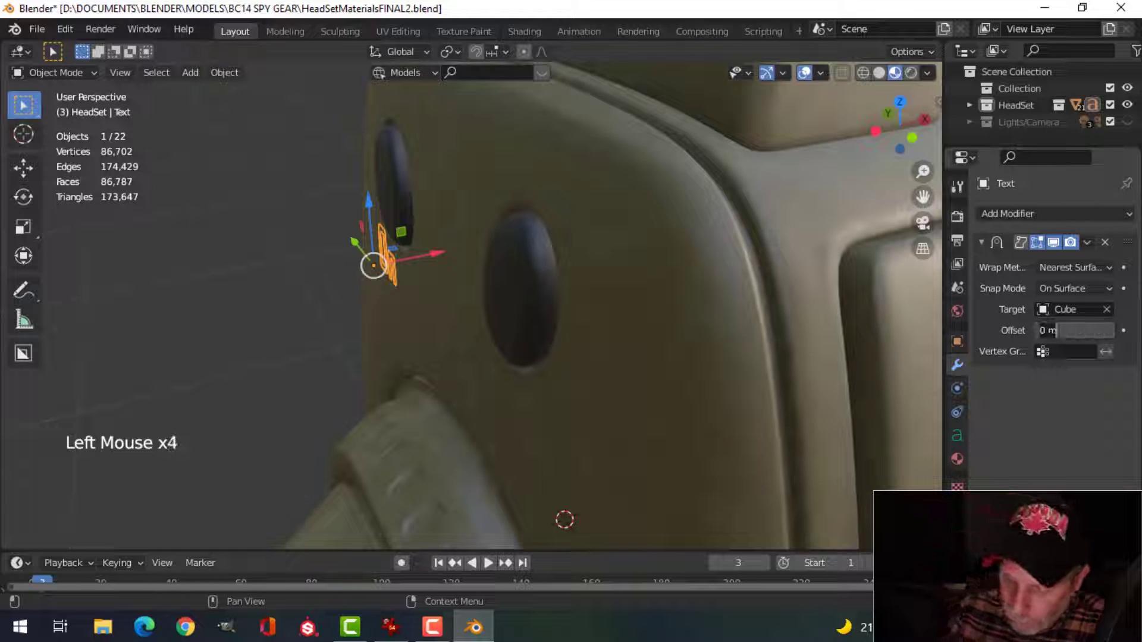
text(.001)
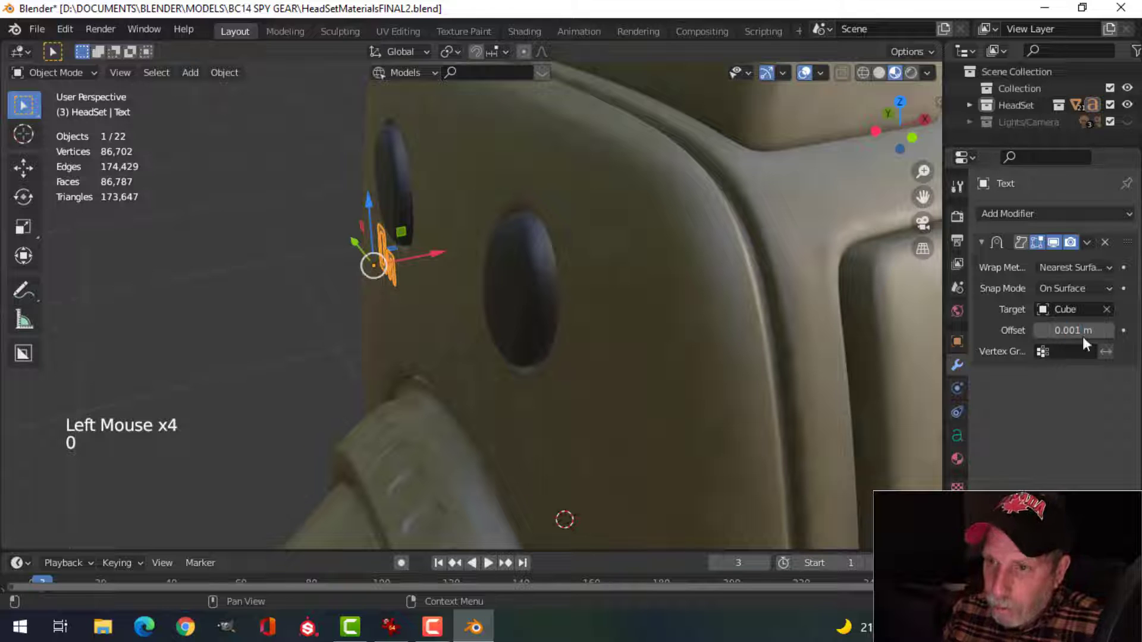
key(alt+a)
scroll(550, 277, up, 2)
middle_drag(448, 318, 491, 295)
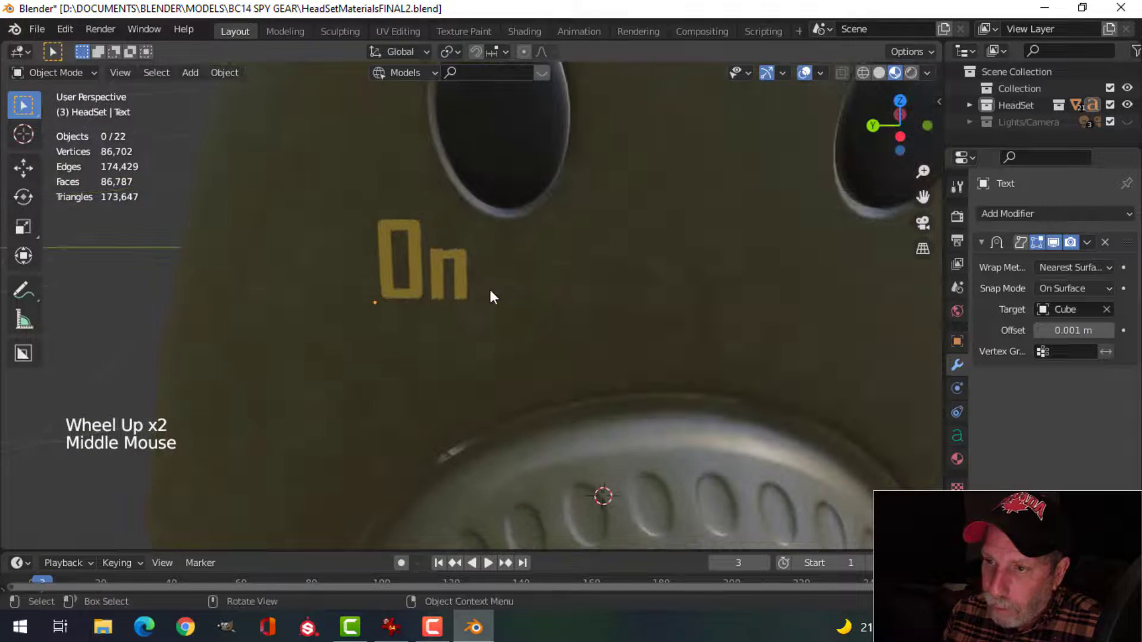
Duplicate the "On" label in the left orthographic view and move the copy along Y to below the right-hand oval button
click(476, 285)
scroll(532, 312, down, 6)
shift+middle_drag(559, 347, 538, 309)
middle_drag(538, 309, 532, 294)
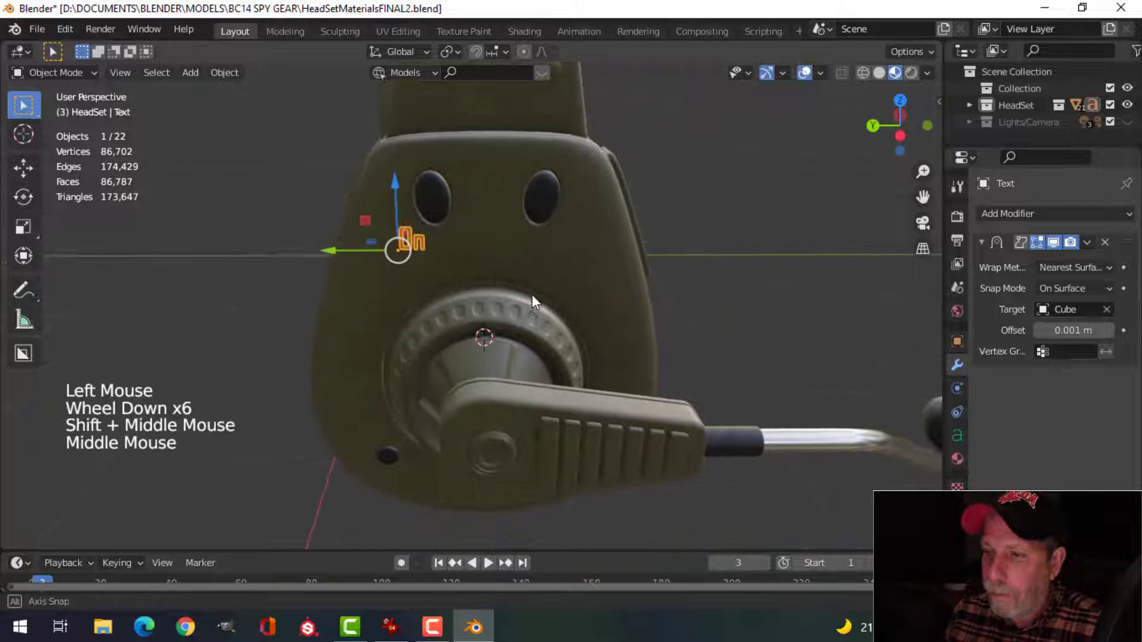
key(ctrl+KP_3)
key(shift+d)
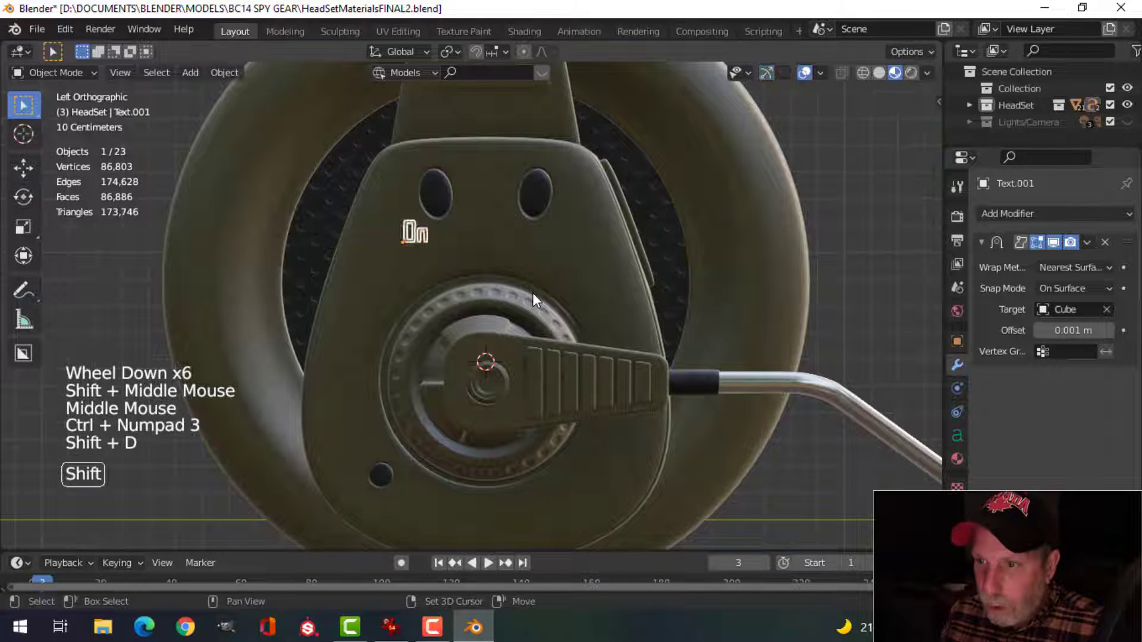
key(Escape)
drag(333, 245, 547, 244)
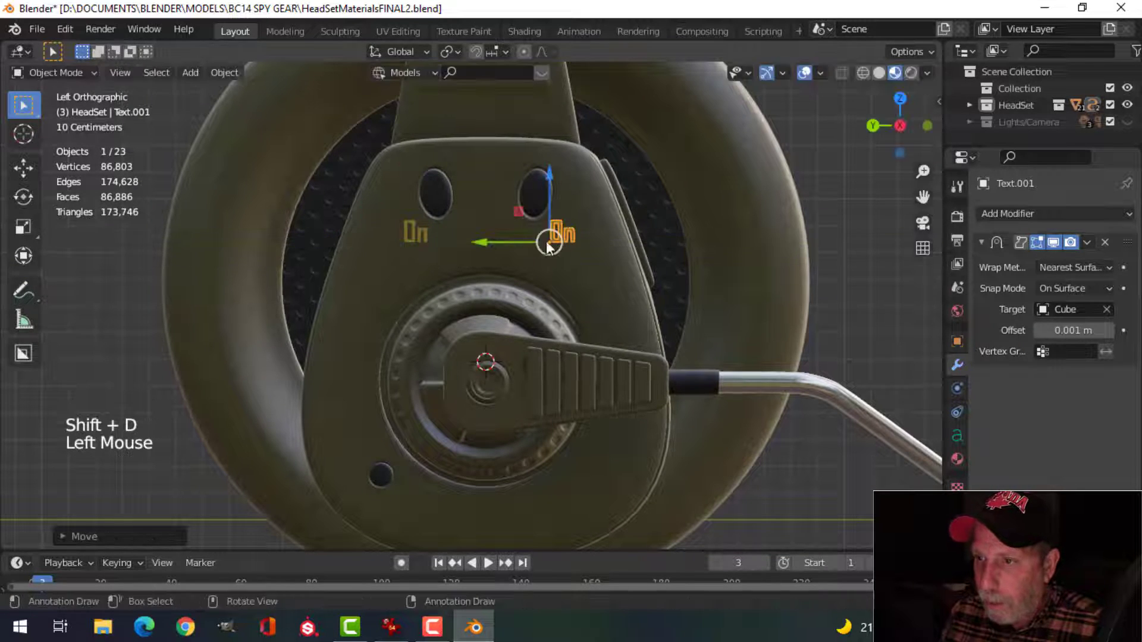
Change the copied label's text below the right-hand oval button to "Off" and clear the selection
key(Tab)
key(BackSpace)
text(f)
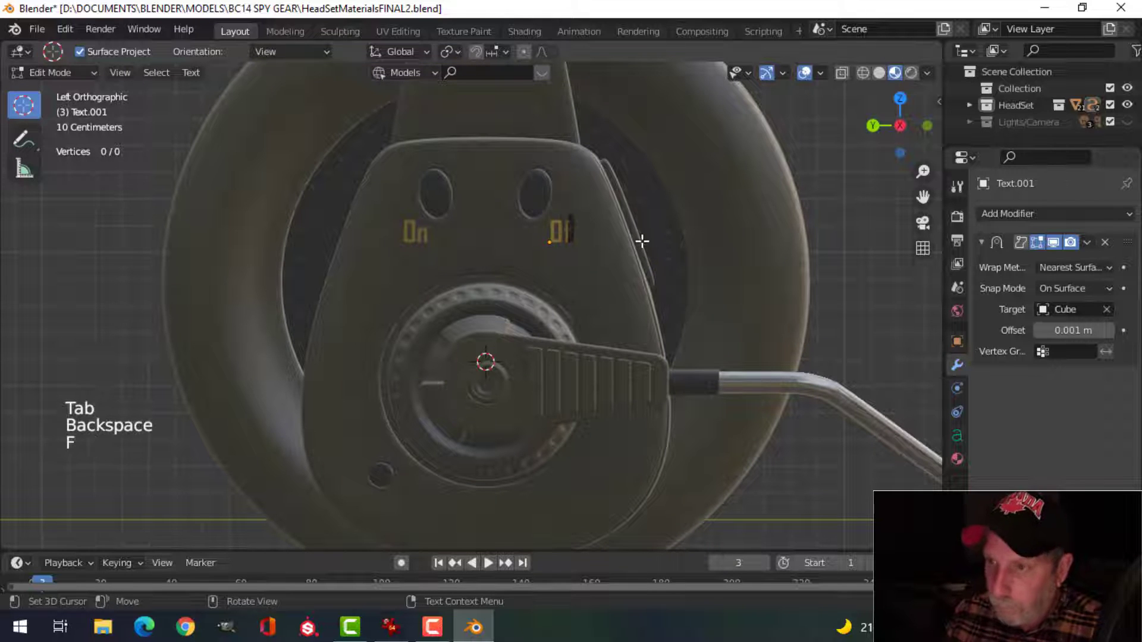
text(f)
key(Tab)
key(alt+a)
middle_drag(641, 244, 637, 274)
scroll(512, 340, up, 3)
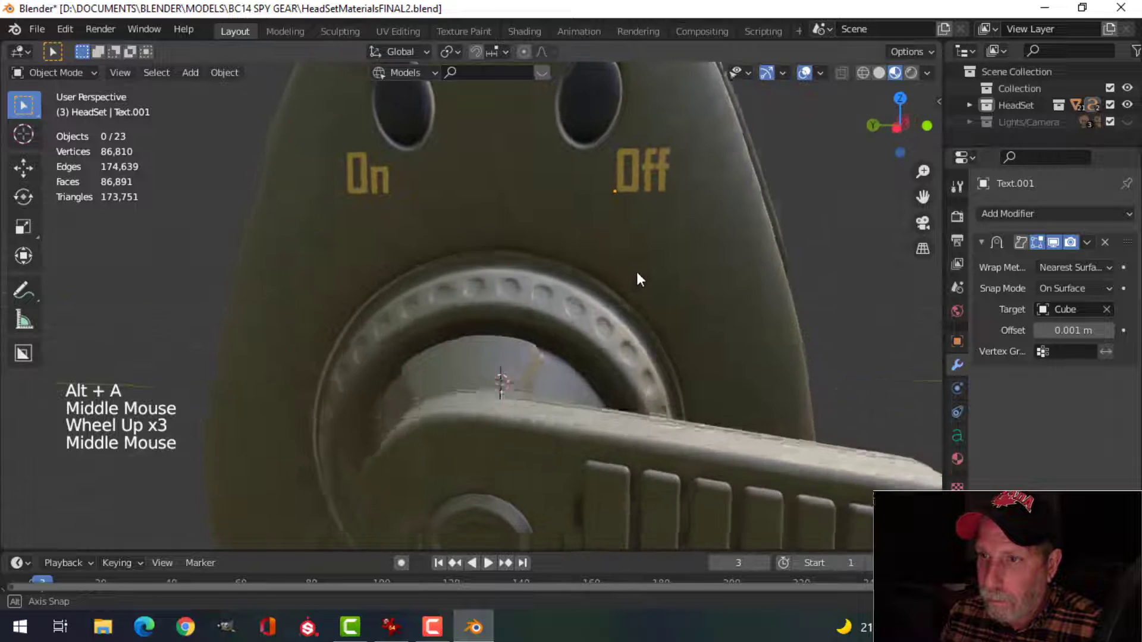
Duplicate the "On" label in the left orthographic view and move the copy below the small round hole near the housing's lower edge
scroll(619, 283, down, 4)
mouse_move(578, 300)
middle_down()
mouse_move(586, 271)
mouse_move(581, 306)
mouse_move(589, 294)
middle_up()
middle_drag(588, 295, 596, 283)
click(432, 219)
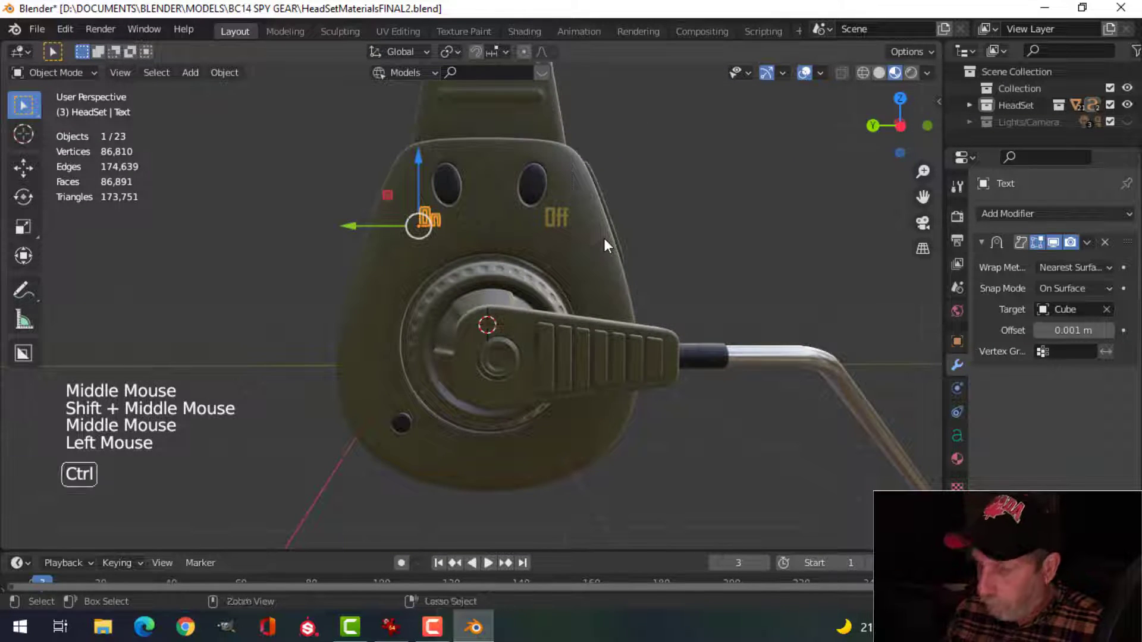
key(ctrl+KP_3)
shift+middle_drag(604, 238, 640, 238)
key(shift+d)
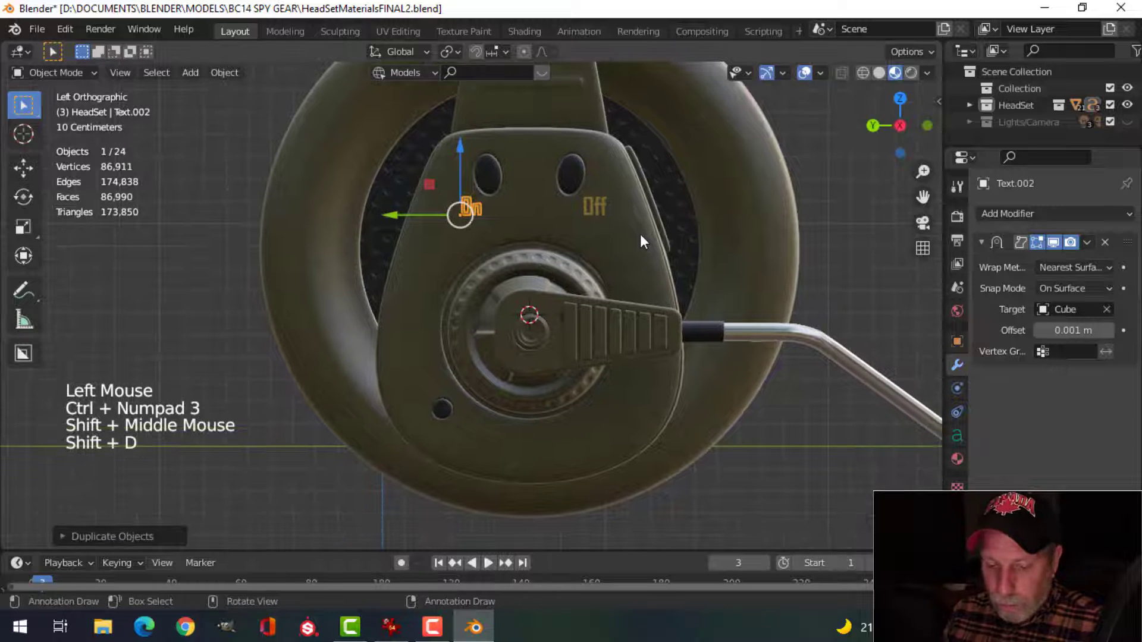
key(g)
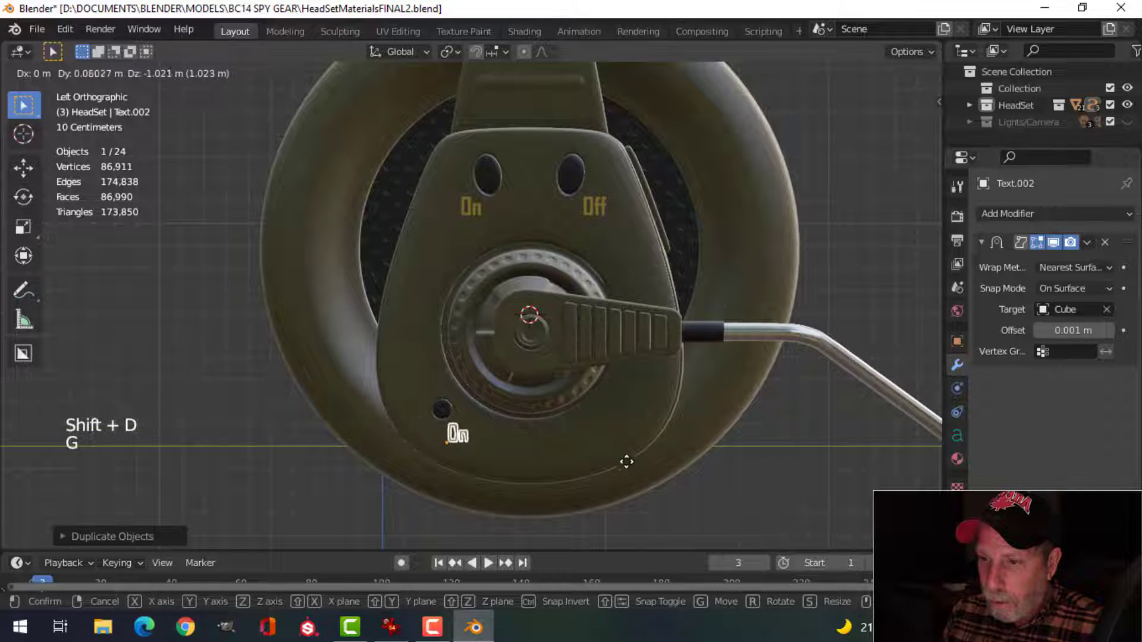
click(636, 462)
scroll(581, 425, up, 1)
shift+middle_drag(581, 426, 604, 362)
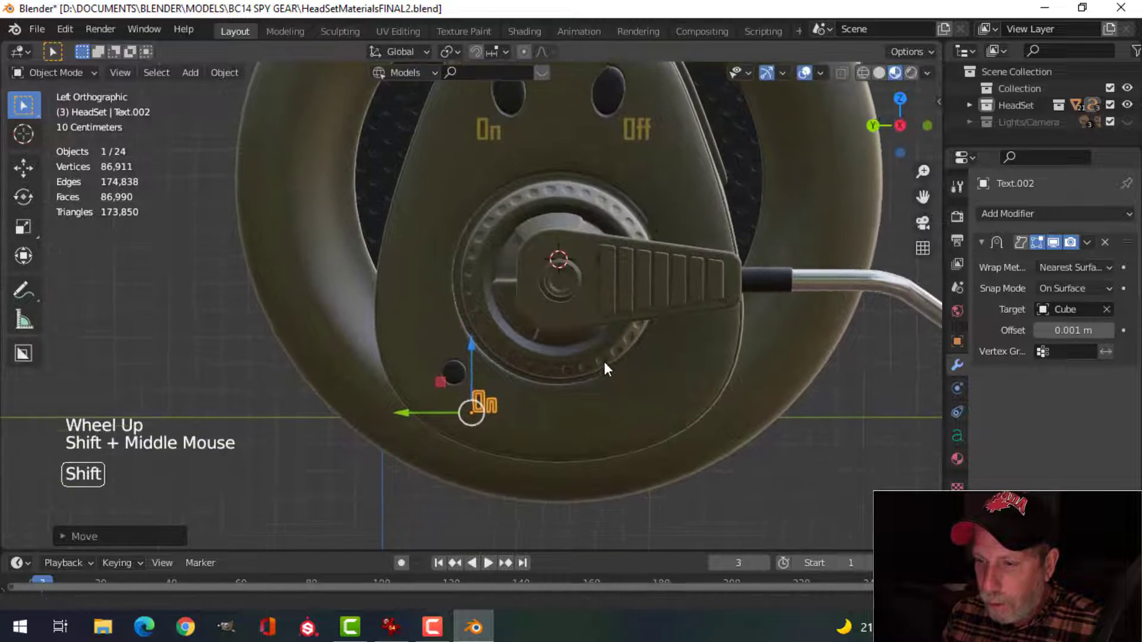
Replace the text of the copied label below the small round hole with "PWR" and clear the selection
key(Tab)
key(BackSpace)
key(BackSpace)
key(BackSpace)
key(Caps_Lock)
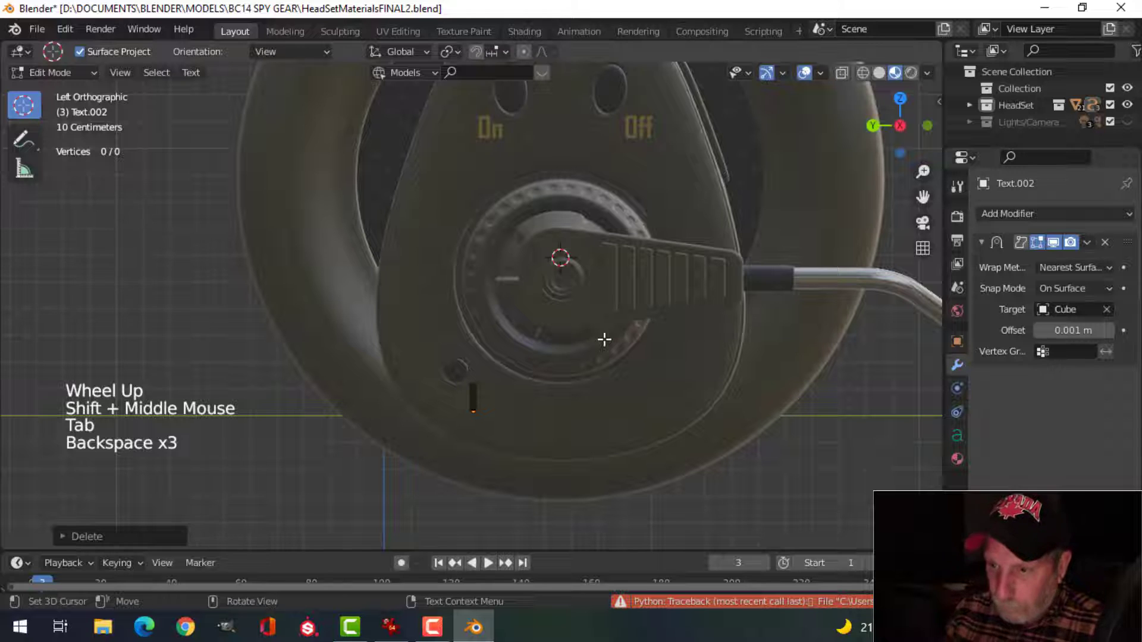
text(PWR)
key(Tab)
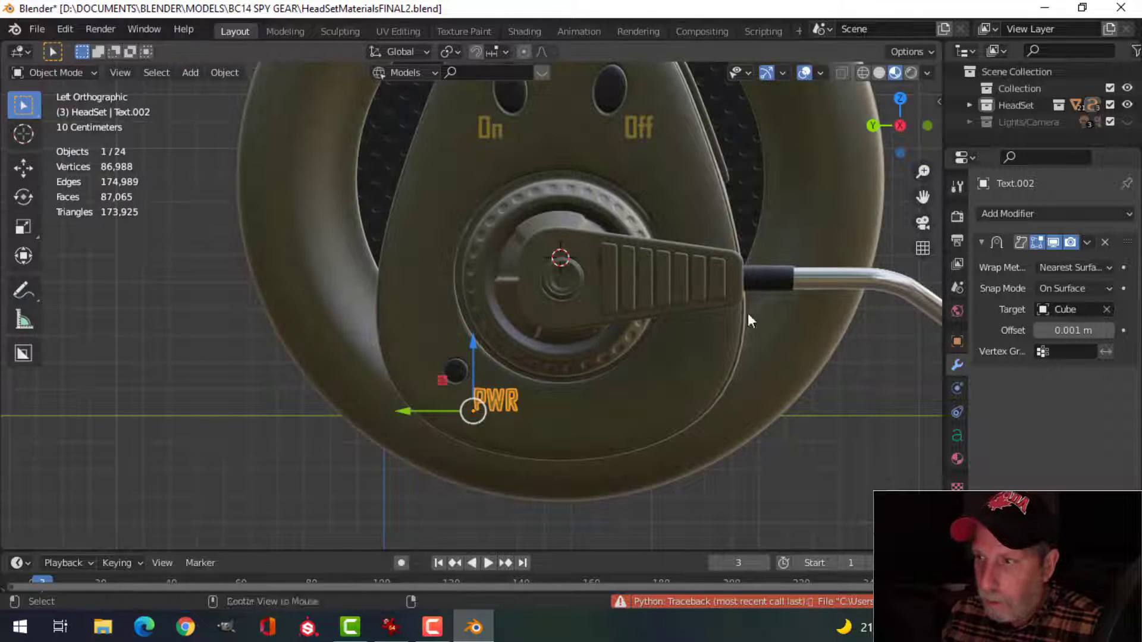
key(alt+a)
key(n)
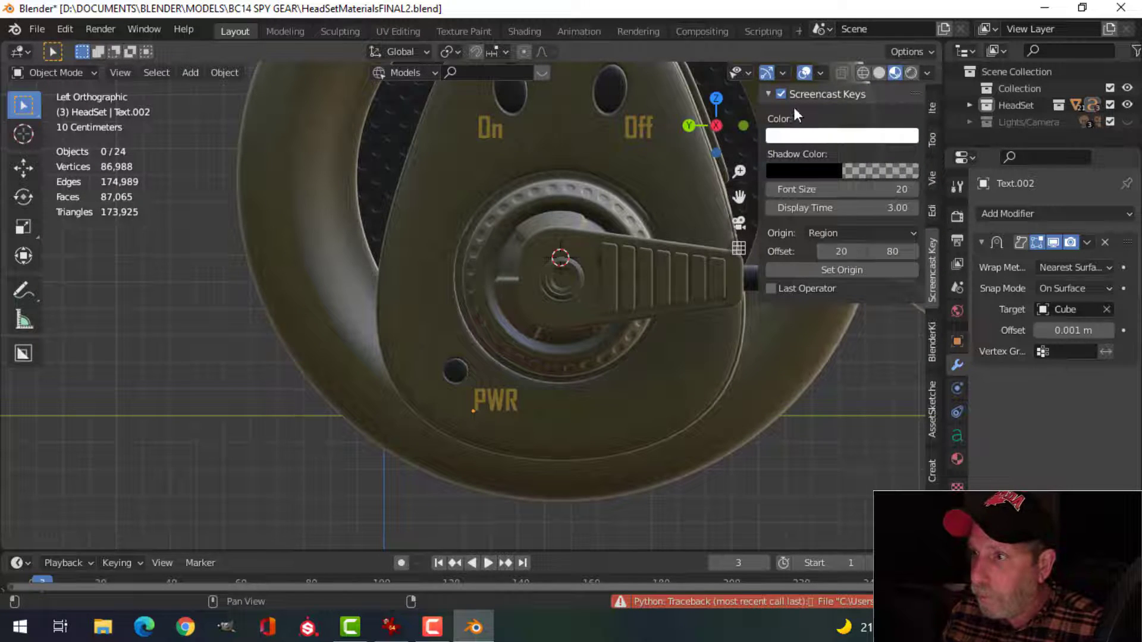
key(n)
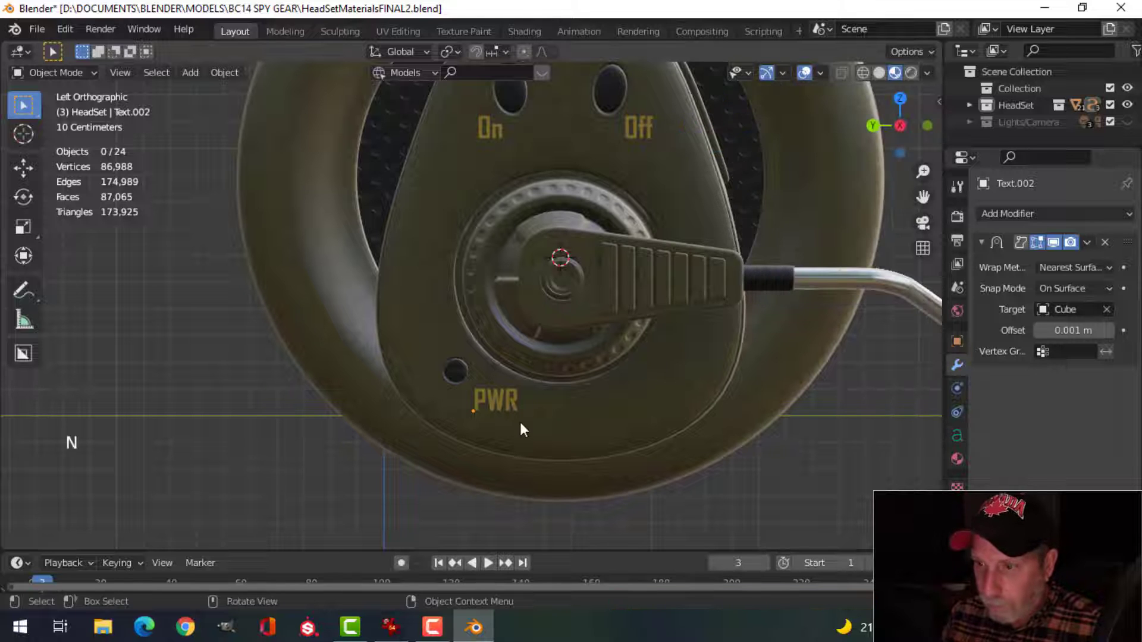
In the left orthographic view, move the "PWR" label closer beneath the small round hole
middle_drag(509, 401, 565, 331)
key(alt+a)
scroll(535, 443, up, 3)
click(466, 331)
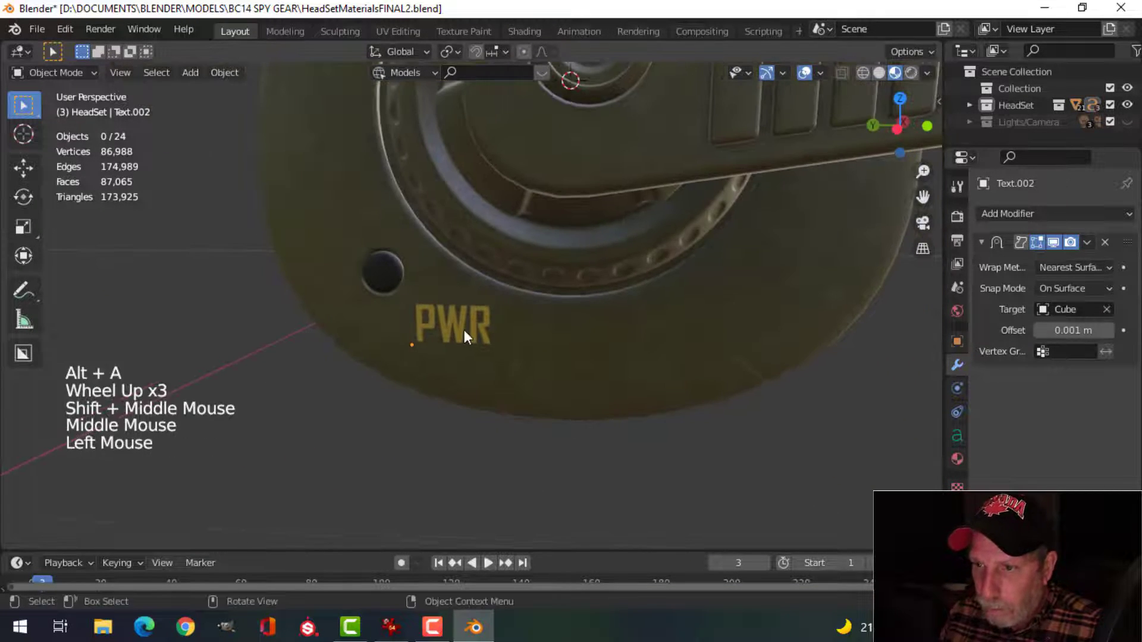
click(447, 322)
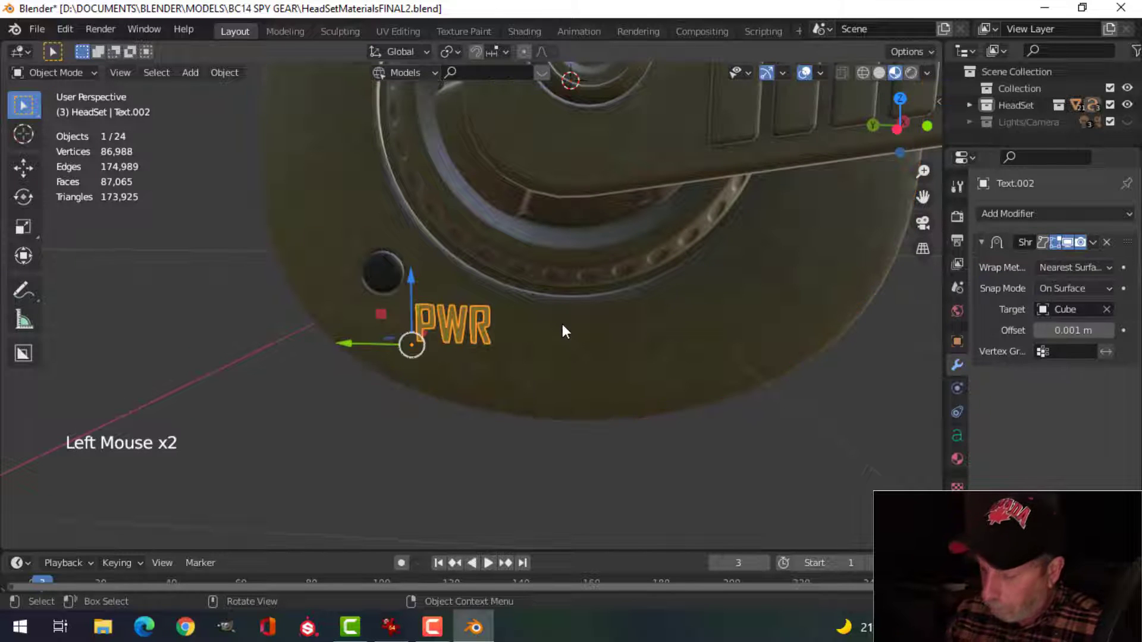
key(ctrl+KP_3)
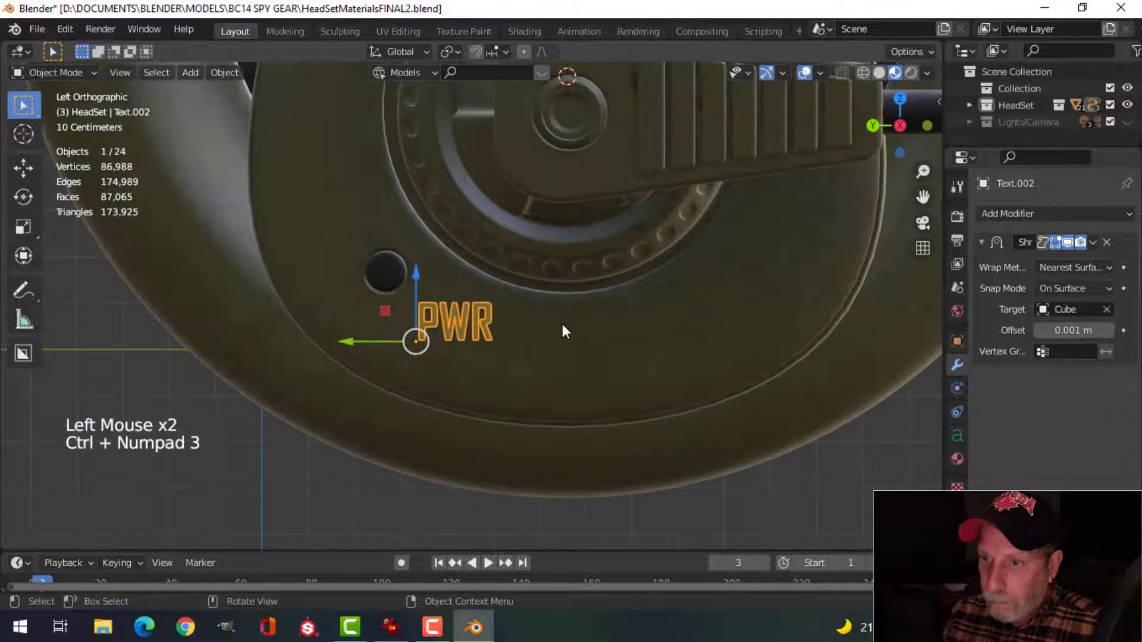
key(g)
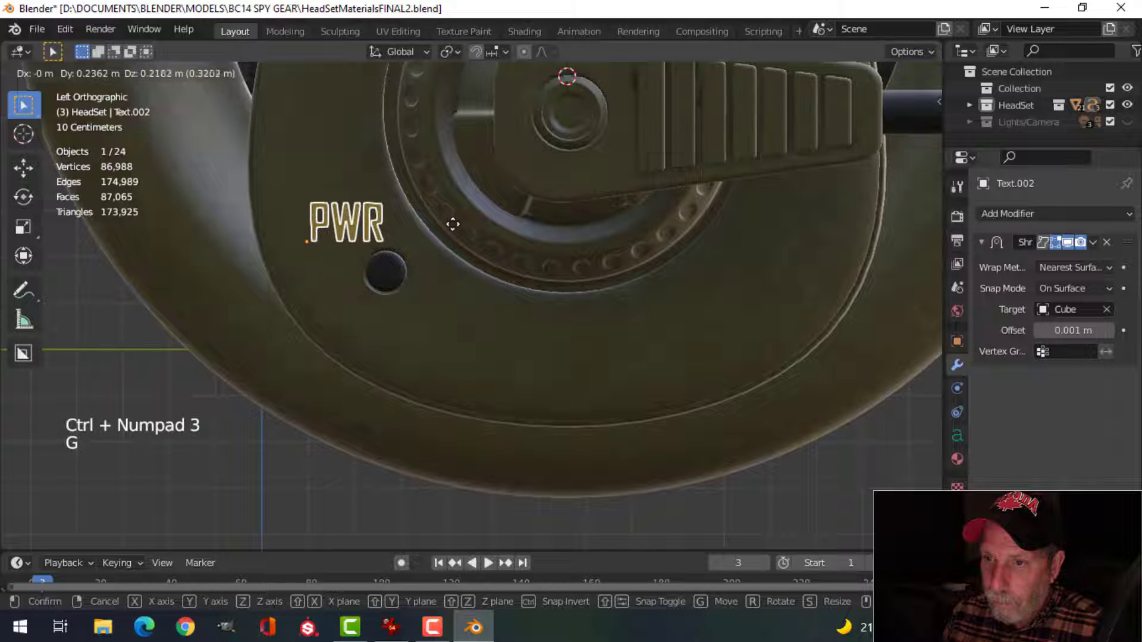
click(538, 325)
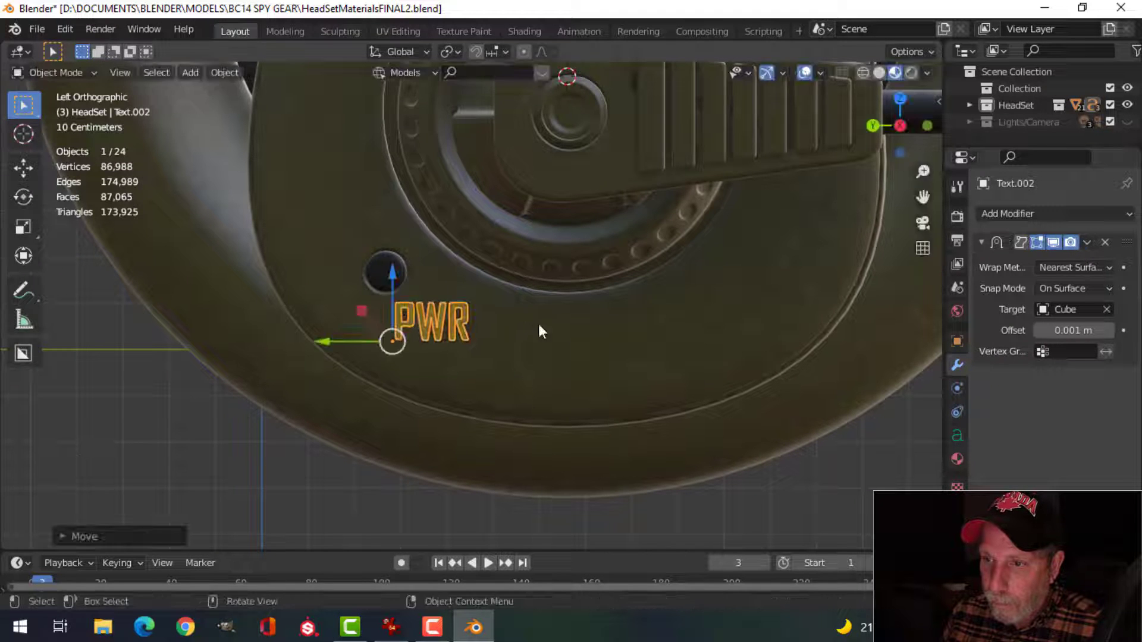
key(alt+a)
Duplicate the "Off" label, move the copy along Y out past the housing's front edge, and remove its Shrinkwrap modifier
scroll(622, 327, down, 3)
scroll(622, 326, down, 1)
mouse_move(622, 326)
middle_down()
mouse_move(555, 354)
mouse_move(644, 326)
mouse_move(720, 283)
mouse_move(718, 329)
mouse_move(580, 327)
mouse_move(643, 322)
middle_up()
scroll(585, 344, down, 3)
scroll(655, 257, up, 2)
shift+middle_drag(655, 257, 616, 313)
shift+middle_drag(616, 312, 540, 315)
click(480, 261)
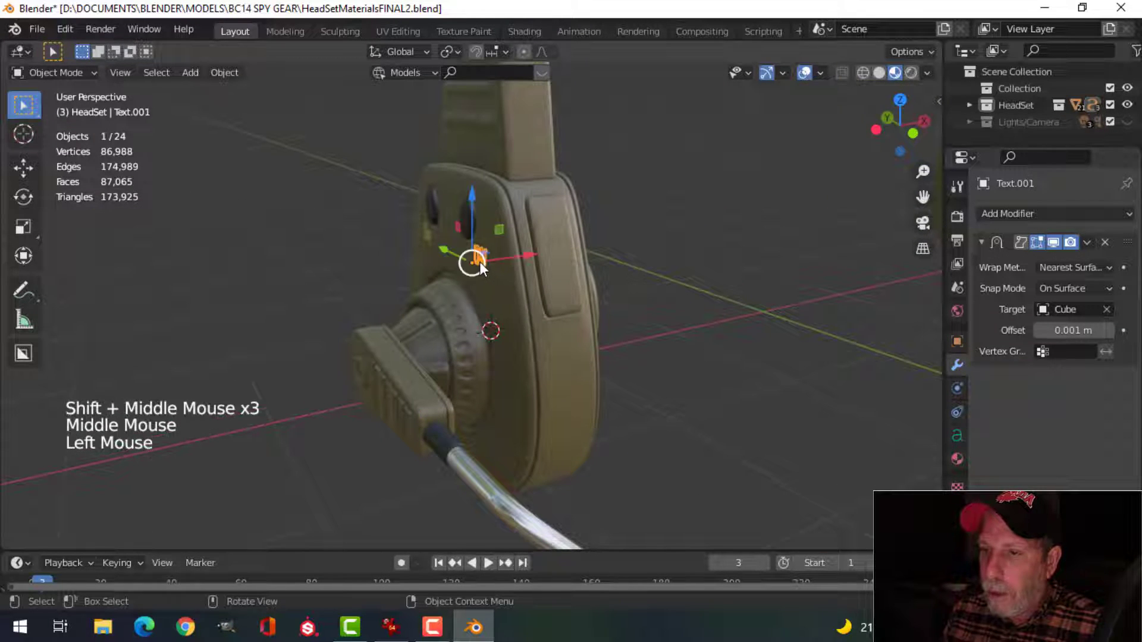
middle_drag(479, 262, 560, 348)
key(shift+d)
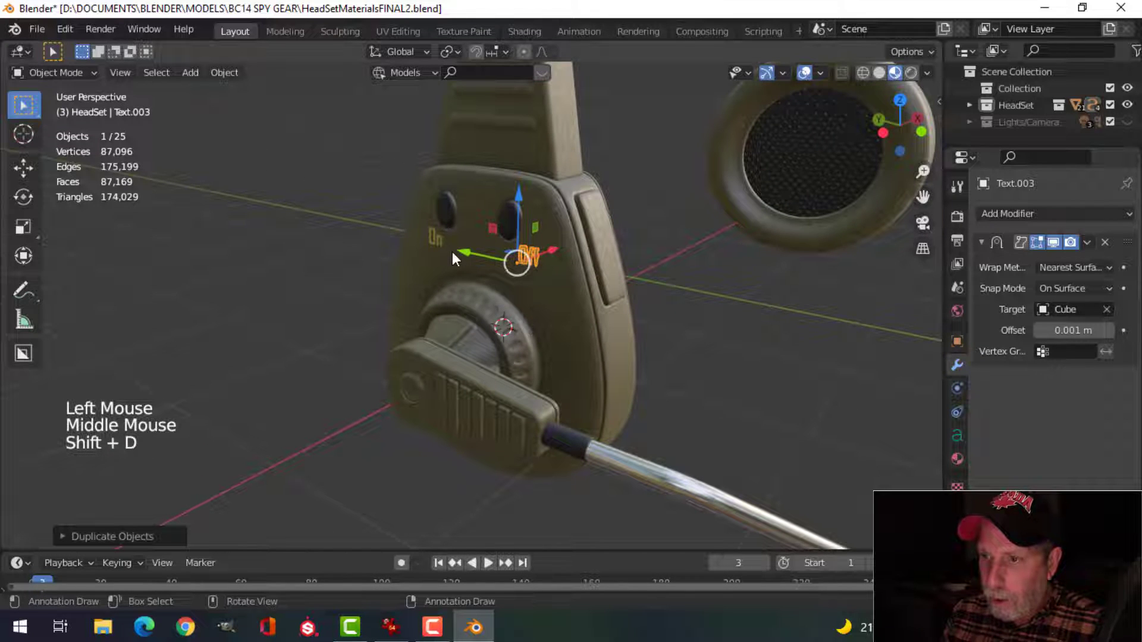
drag(461, 253, 632, 344)
click(1105, 242)
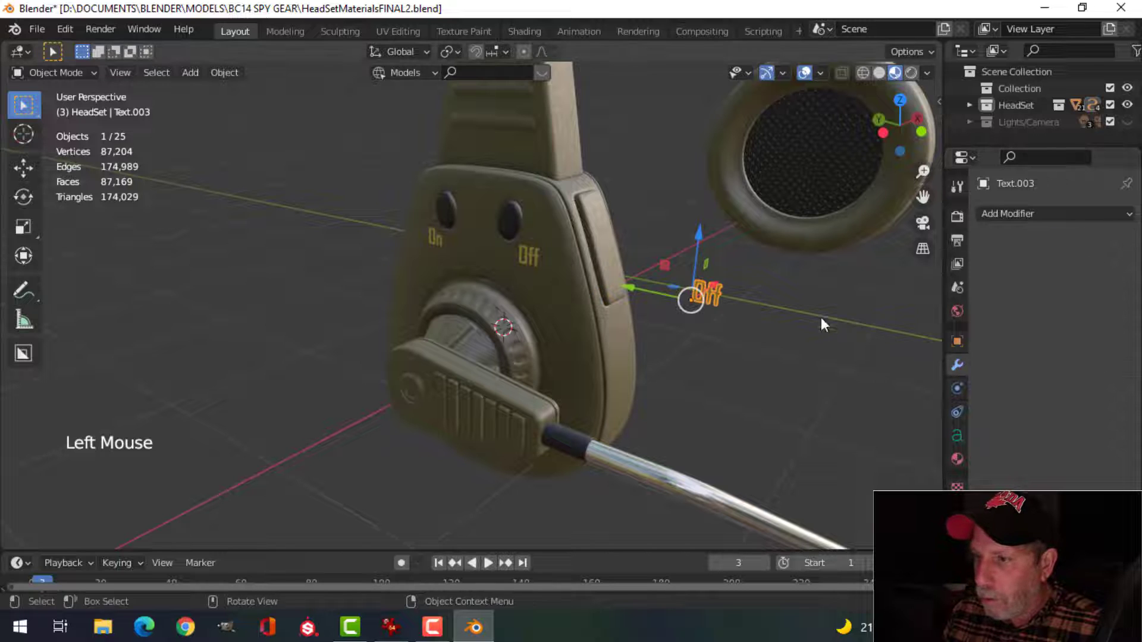
Rotate the copied "Off" label 90° about Z and shift it in front of the housing's narrow edge
middle_drag(773, 324, 640, 345)
scroll(571, 357, up, 2)
scroll(601, 357, up, 2)
key(r)
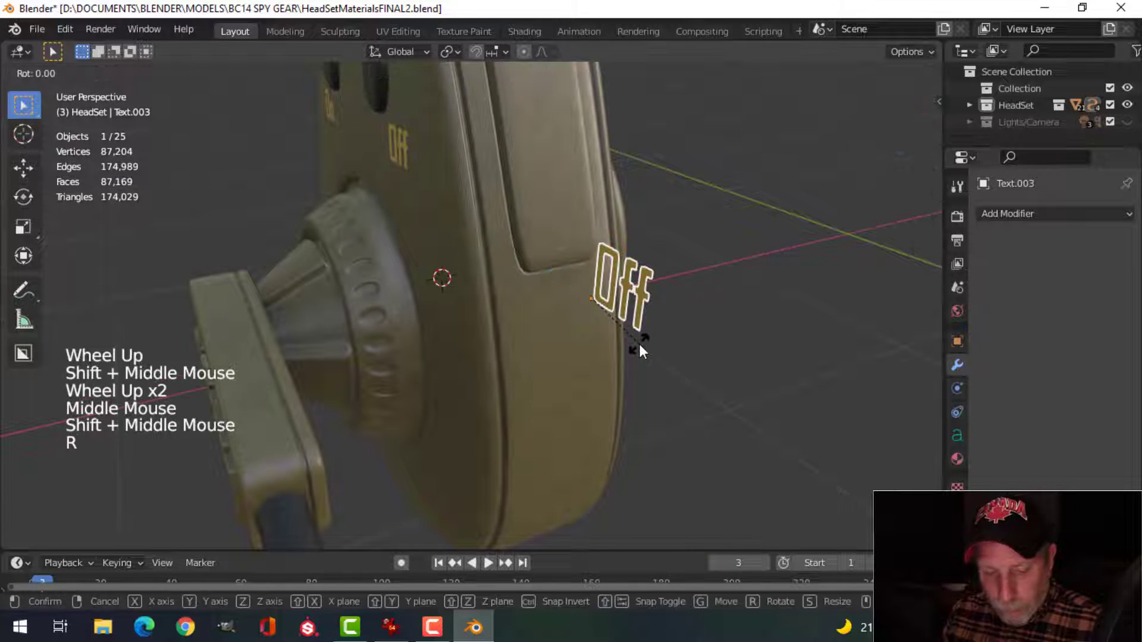
key(z)
key(9)
key(0)
key(Return)
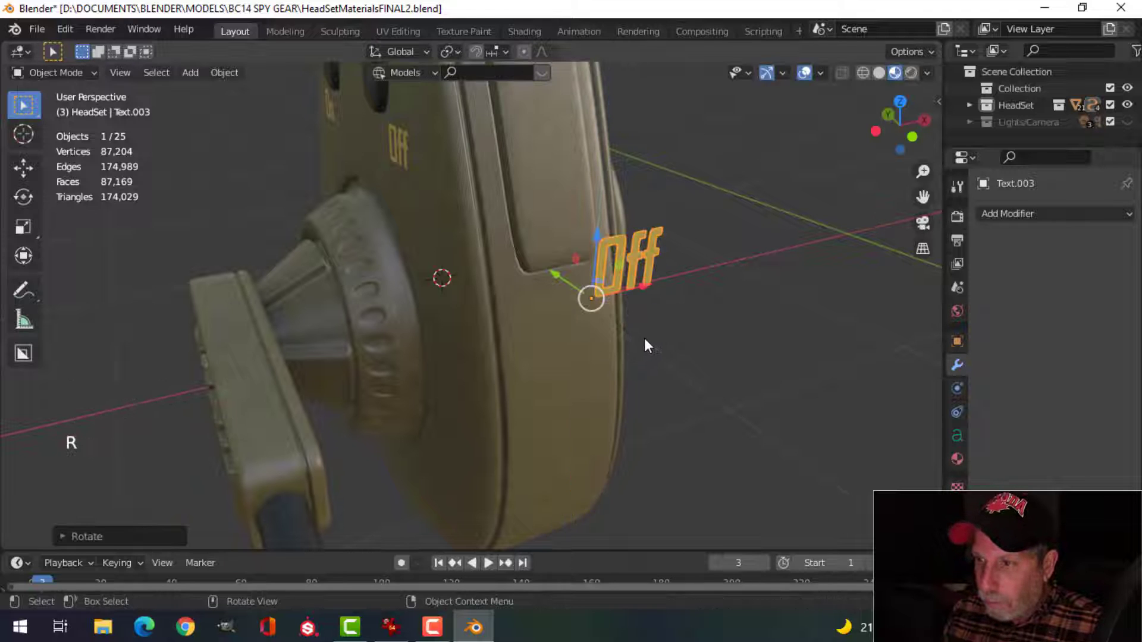
click(606, 231)
middle_drag(721, 362, 678, 355)
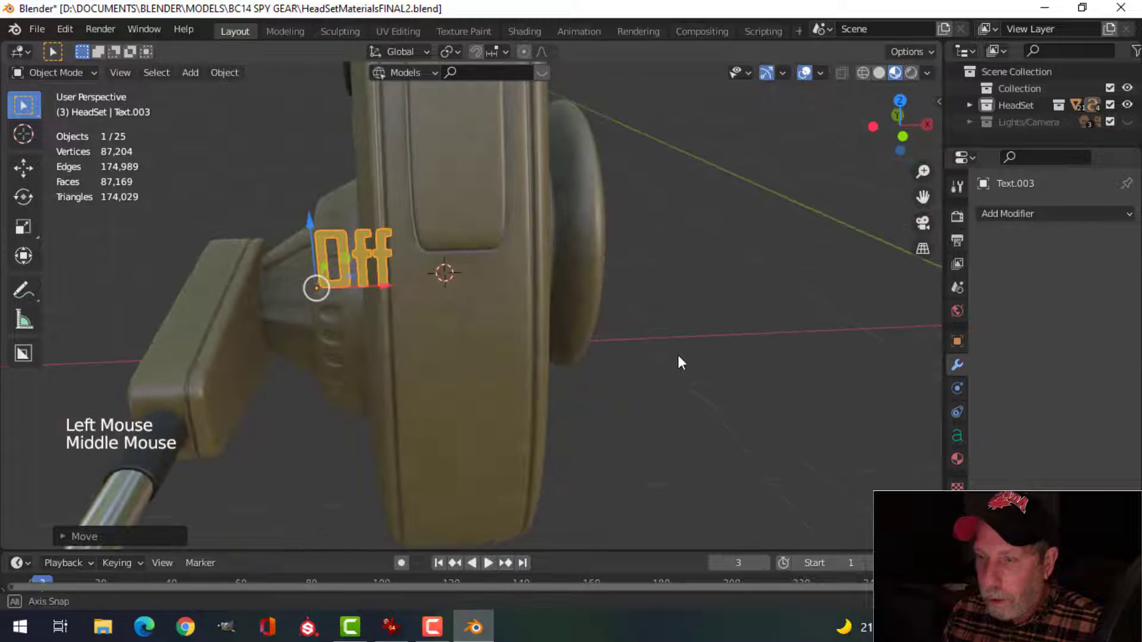
Replace the text of the rotated label with "Level"
key(Tab)
key(BackSpace)
key(BackSpace)
key(BackSpace)
key(BackSpace)
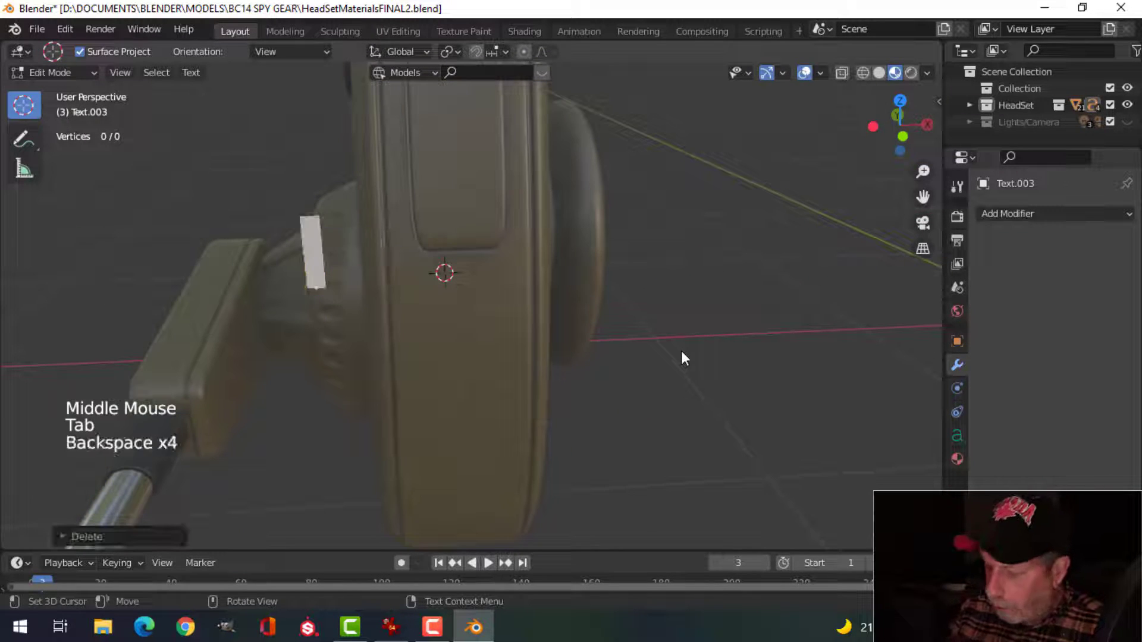
key(Caps_Lock)
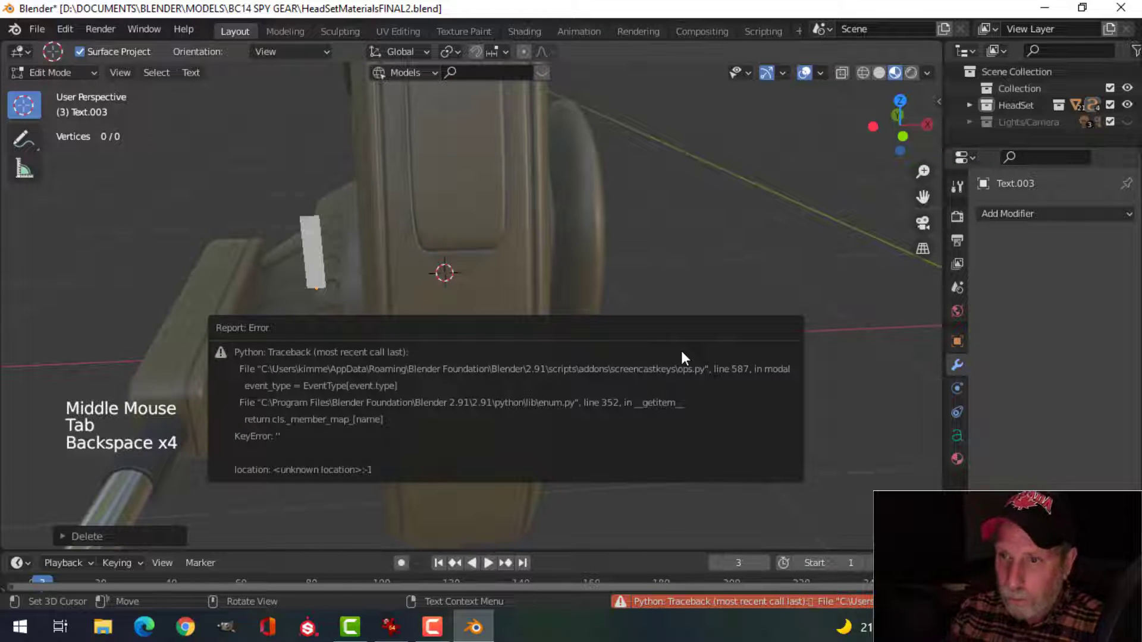
text(Le)
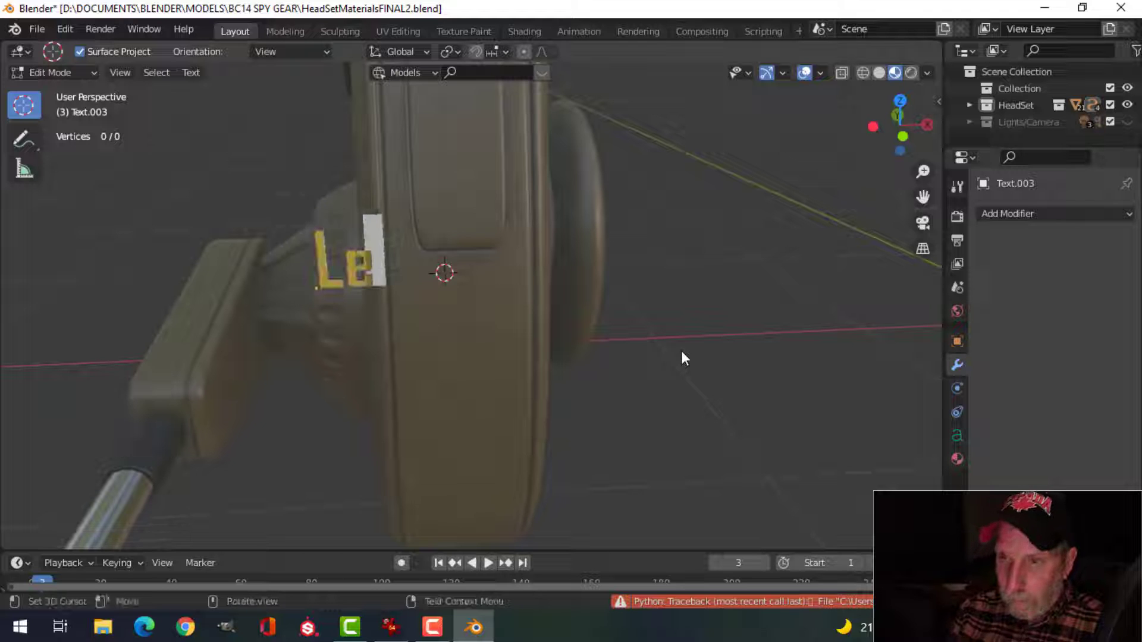
text(vel)
key(Tab)
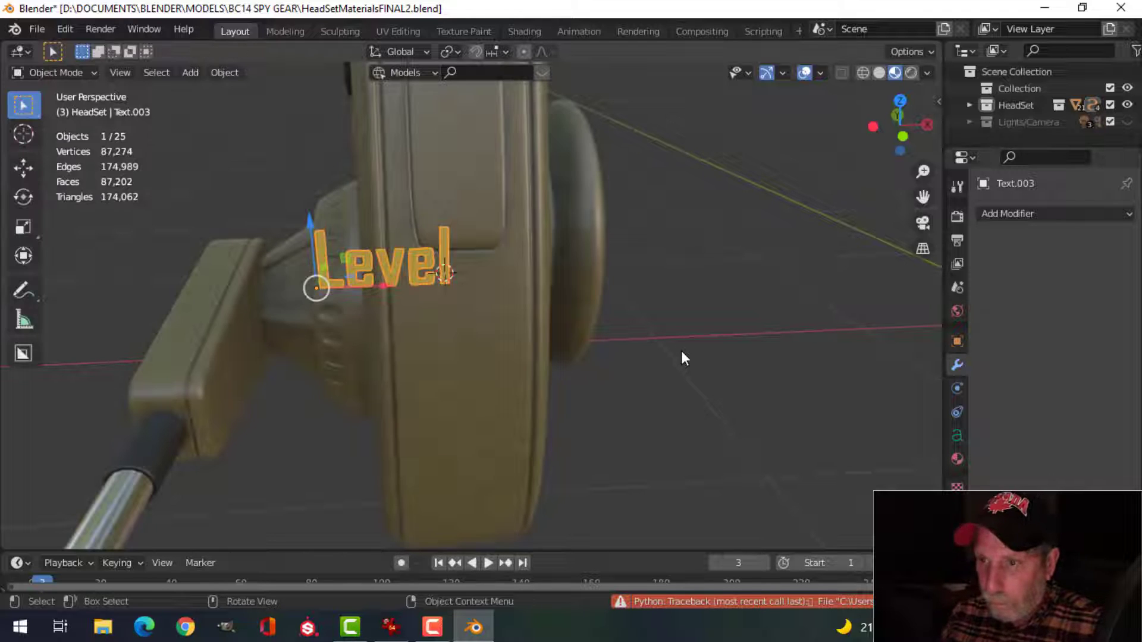
In the front orthographic view, move the "Level" label to just below the raised button on the housing's narrow edge
key(ctrl+KP_3)
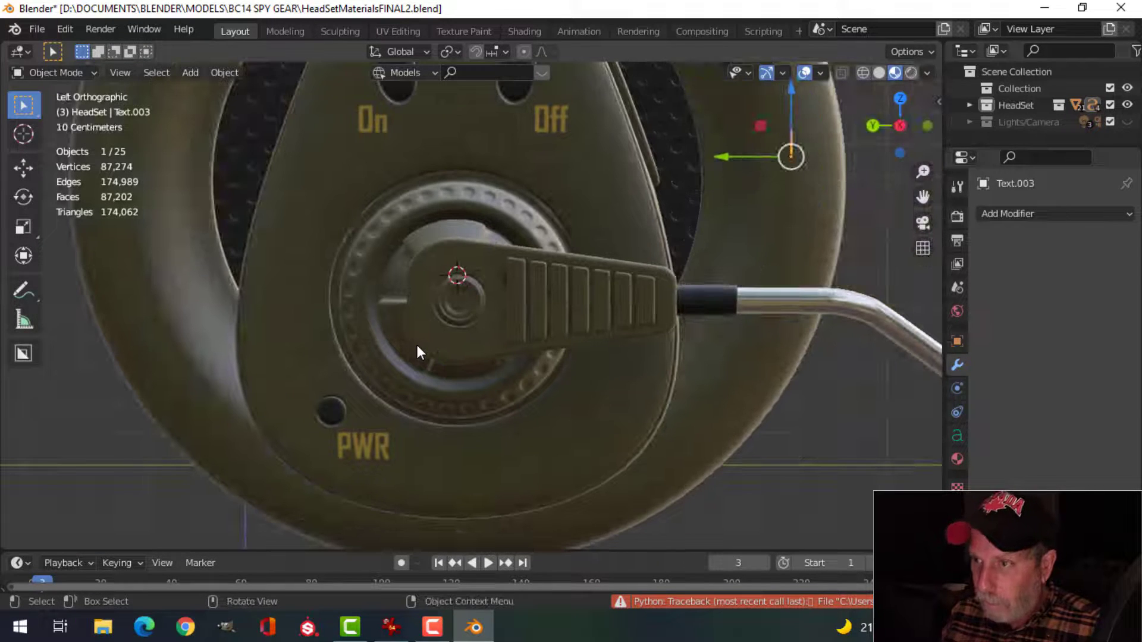
key(KP_1)
key(g)
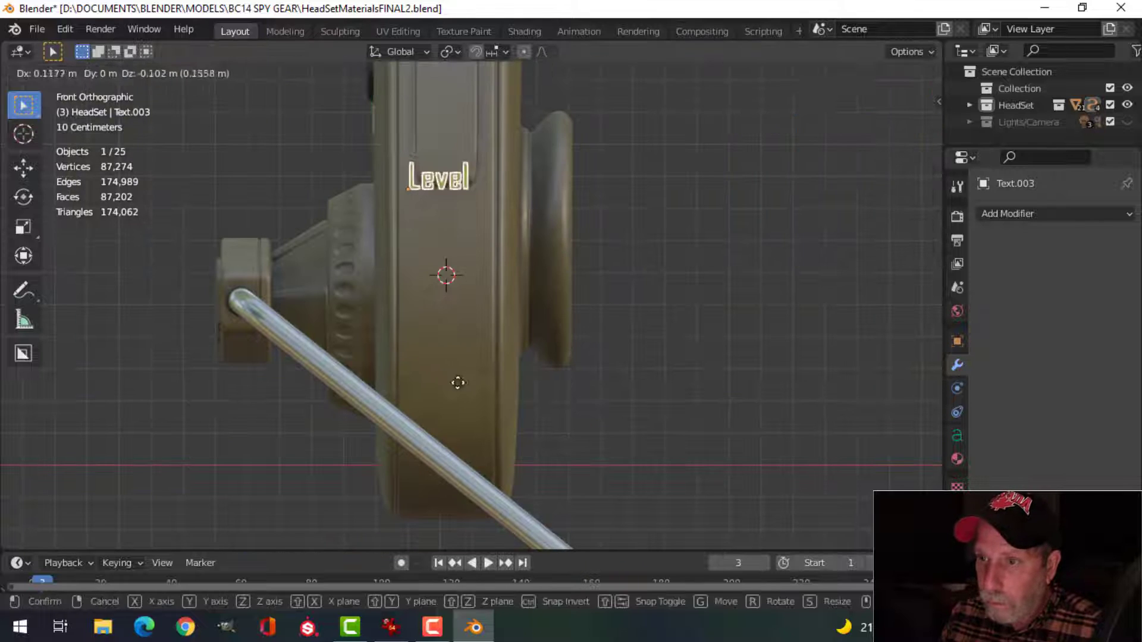
click(461, 412)
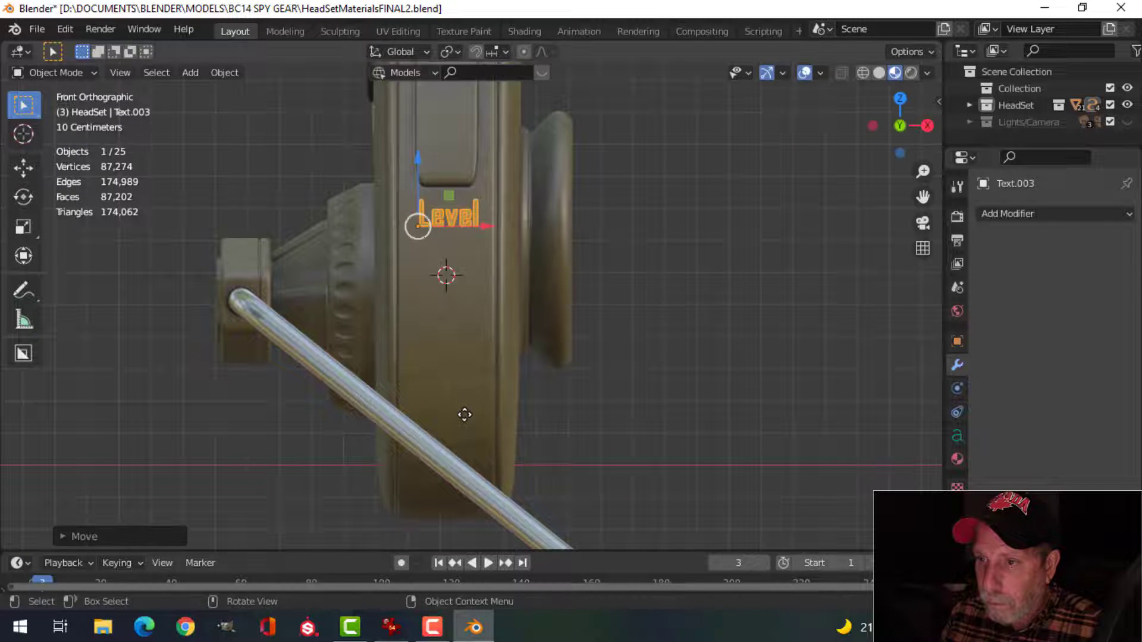
Move the "Level" label along Y back towards the surface of the housing's narrow edge
middle_drag(461, 412, 691, 397)
key(g)
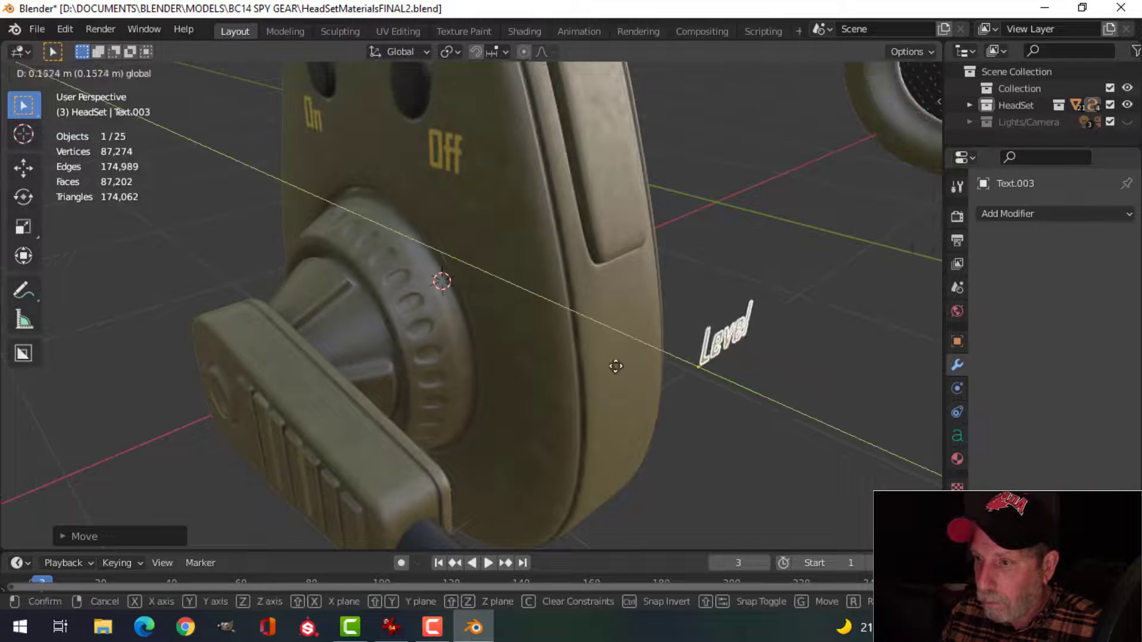
click(527, 309)
middle_drag(585, 172, 630, 280)
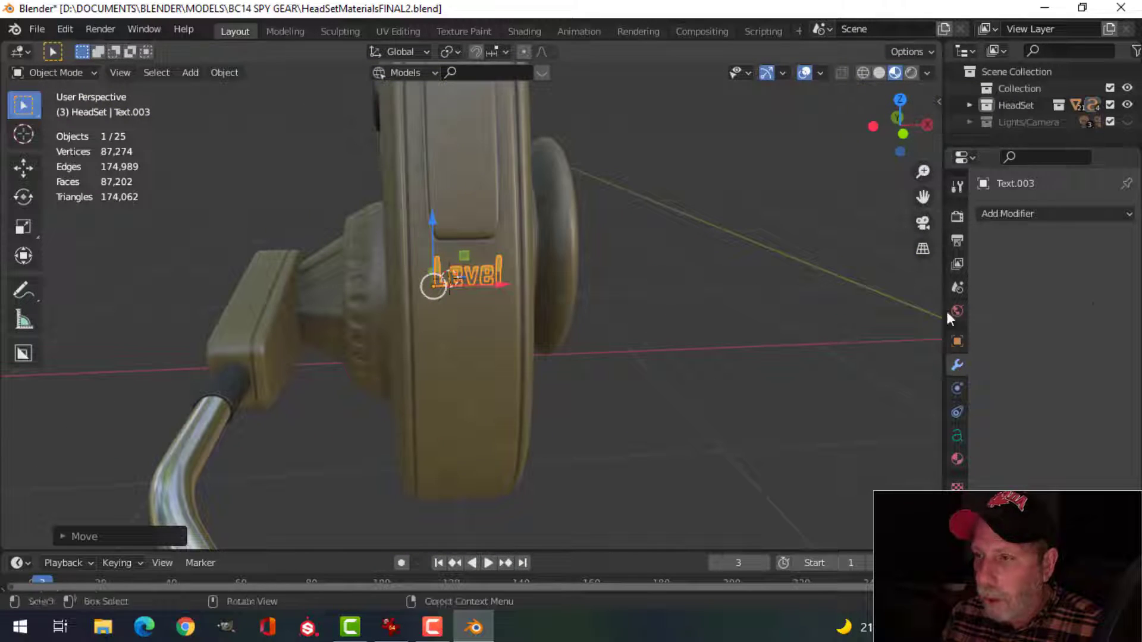
Add a Shrinkwrap modifier to the "Level" label, targeting the earpiece housing with a 0.001 m offset, and clear the selection
click(1027, 215)
click(983, 372)
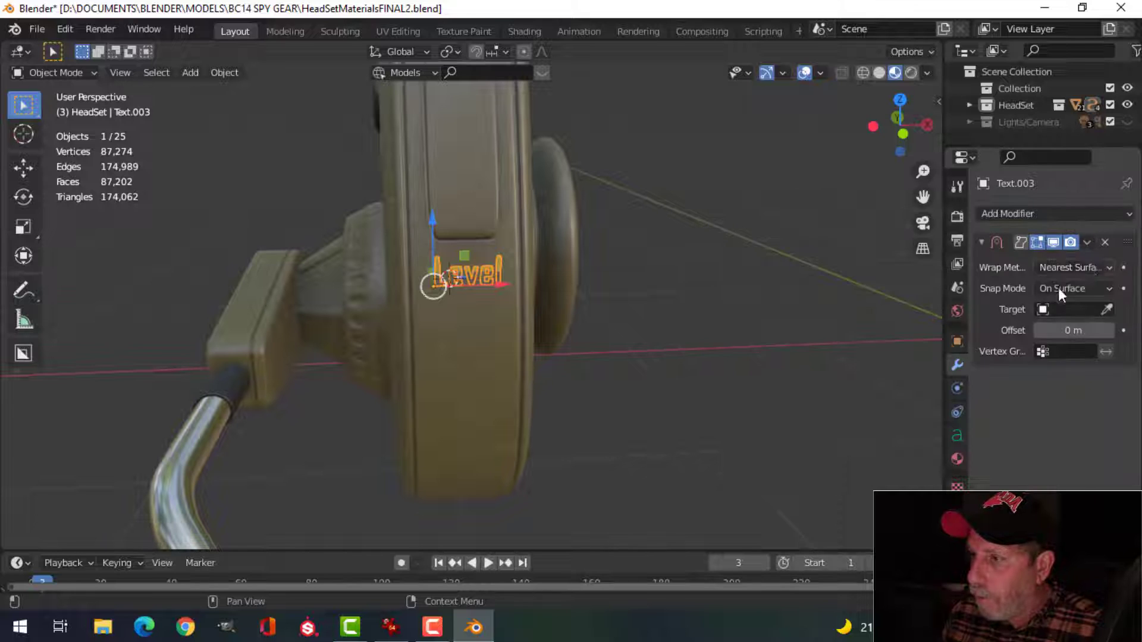
click(1107, 309)
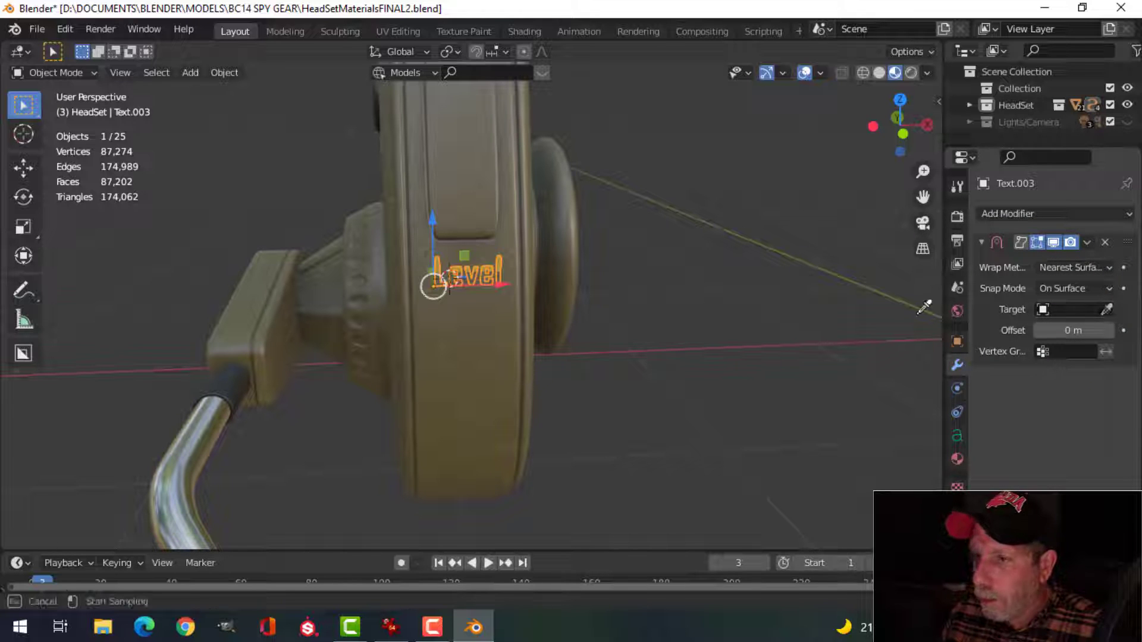
click(503, 317)
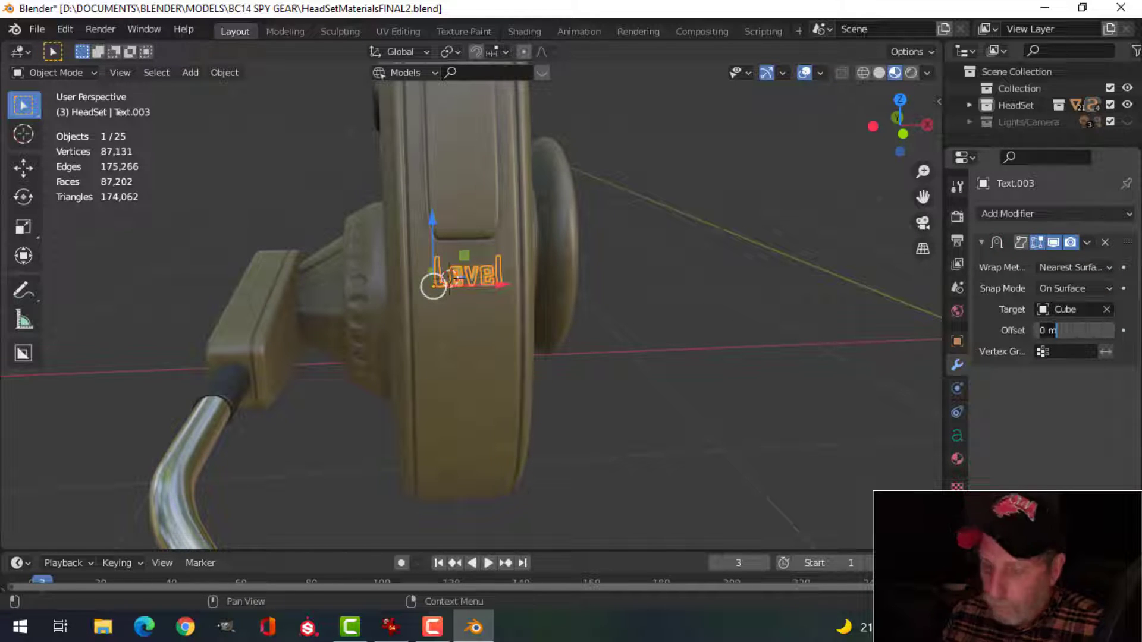
text(0.001)
key(Return)
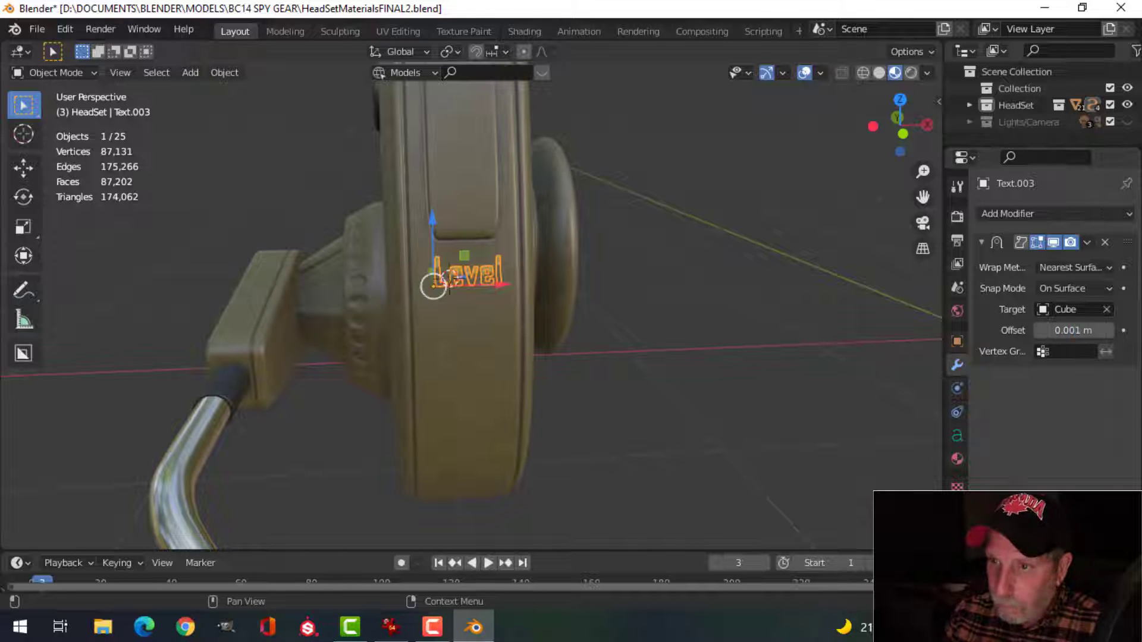
scroll(476, 337, up, 3)
key(alt+a)
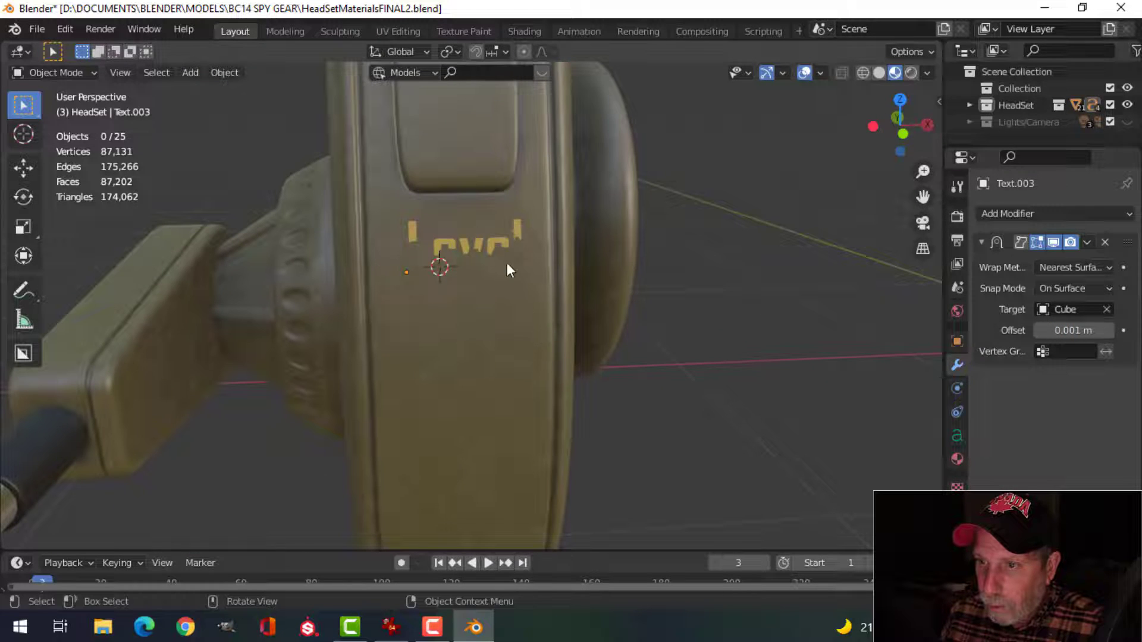
Adjust the "Level" label's position along Y so it sits slightly further out from the housing's narrow edge
click(504, 245)
middle_drag(494, 248, 652, 253)
drag(653, 254, 656, 253)
middle_drag(657, 254, 540, 323)
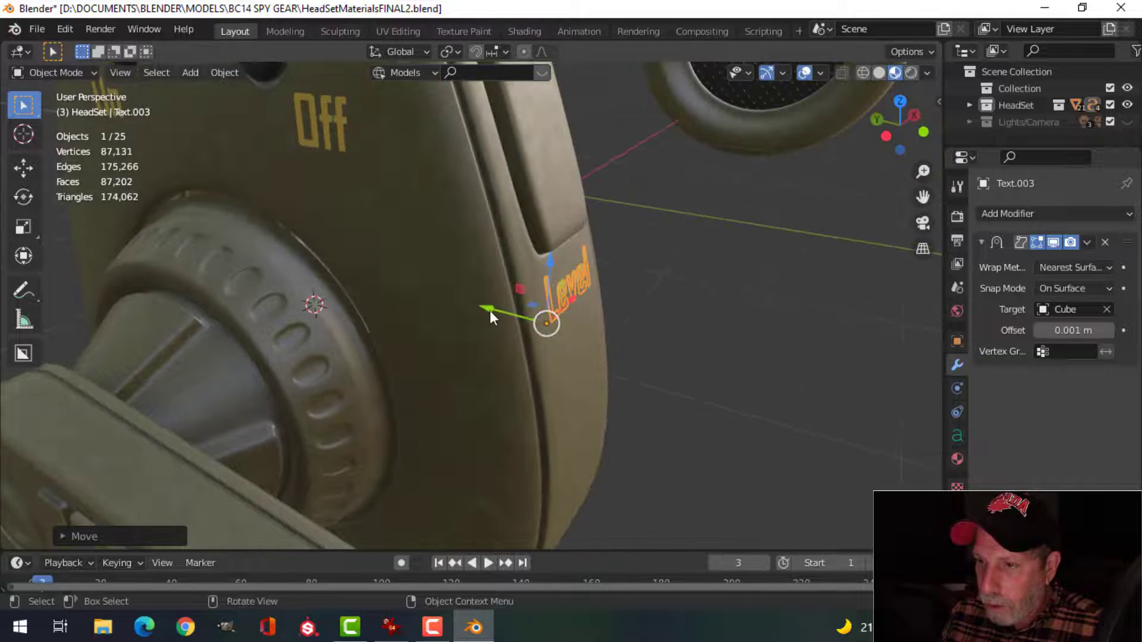
drag(489, 309, 494, 310)
click(678, 324)
middle_drag(678, 326, 458, 315)
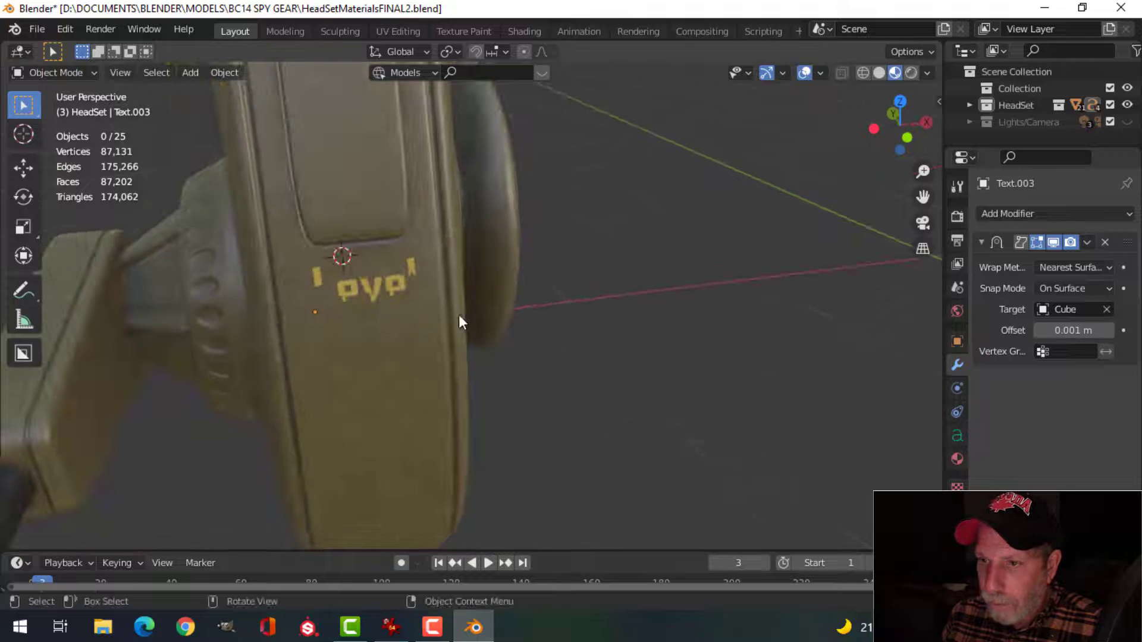
Set the "Level" label's Shrinkwrap offset to 0.01 m and raise the label slightly along Z
click(375, 281)
click(414, 289)
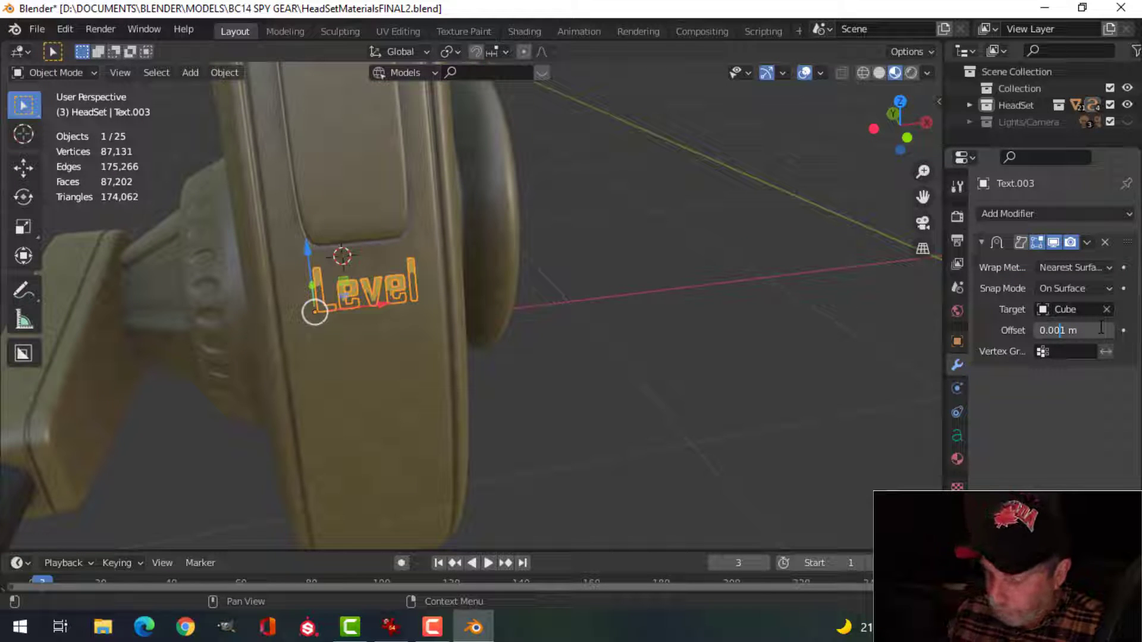
key(BackSpace)
key(Return)
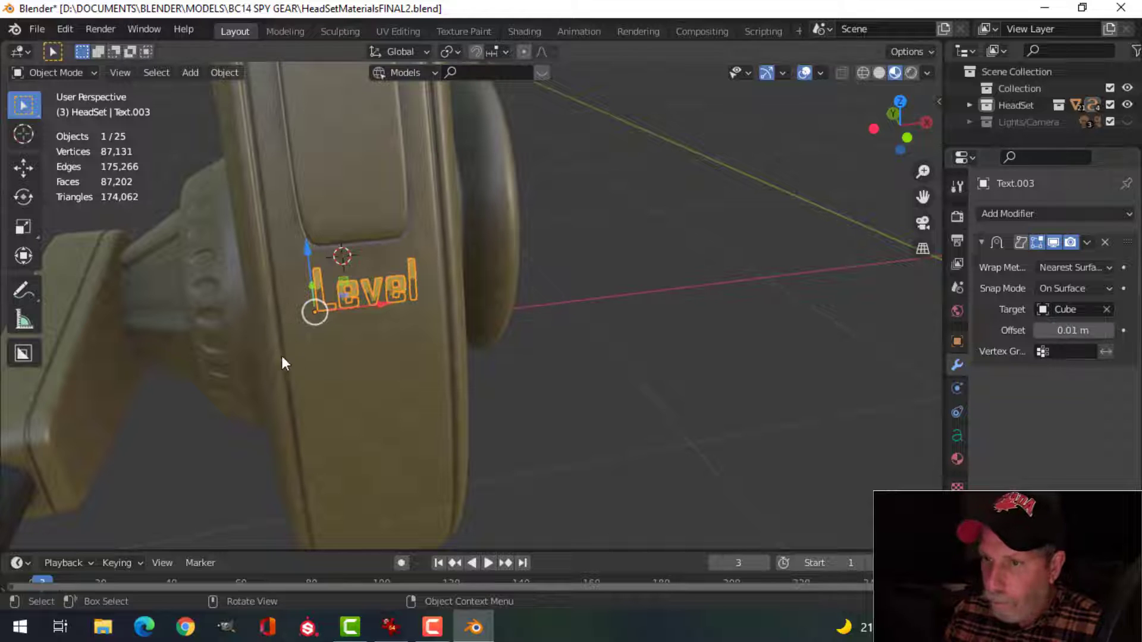
drag(311, 249, 311, 238)
key(alt+a)
Lower the "Level" label slightly along Z, nudge it outward along Y, and clear the selection
middle_drag(386, 274, 544, 330)
scroll(488, 252, up, 3)
middle_drag(491, 296, 400, 292)
drag(394, 254, 392, 268)
drag(340, 317, 345, 319)
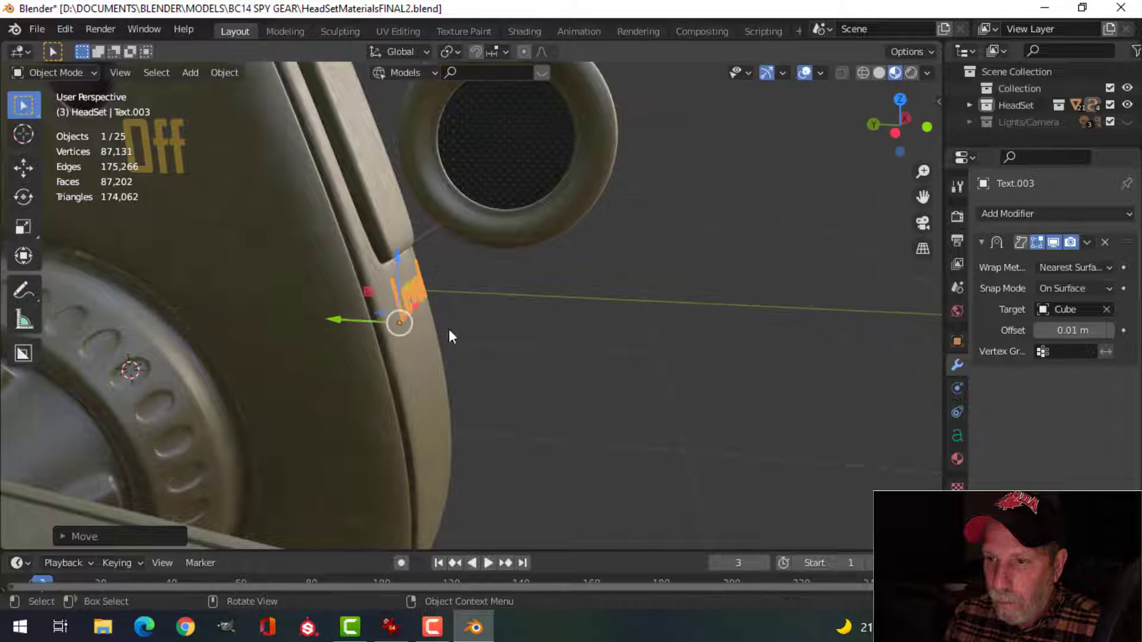
click(581, 340)
Shift the "Level" label slightly along X to centre it beneath the raised button, and clear the selection
middle_drag(580, 340, 523, 380)
scroll(430, 347, down, 4)
scroll(440, 307, up, 3)
click(351, 262)
scroll(494, 362, up, 2)
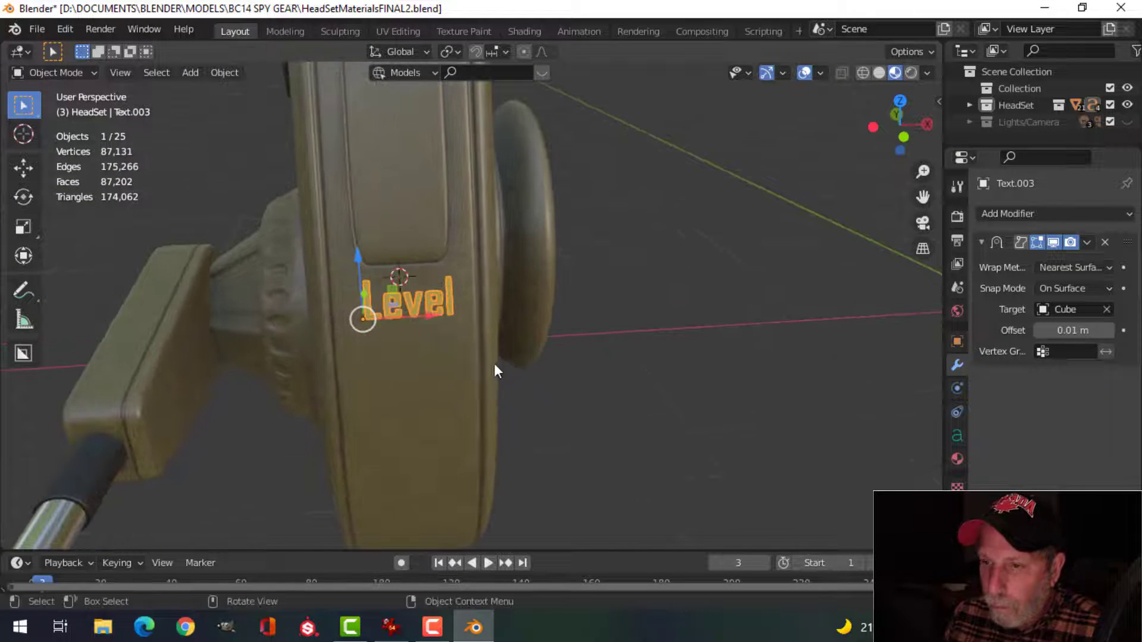
drag(428, 313, 423, 313)
key(alt+a)
Save the file and turn on the Screencast Keys display
scroll(470, 377, down, 3)
middle_drag(464, 394, 525, 364)
scroll(519, 345, down, 2)
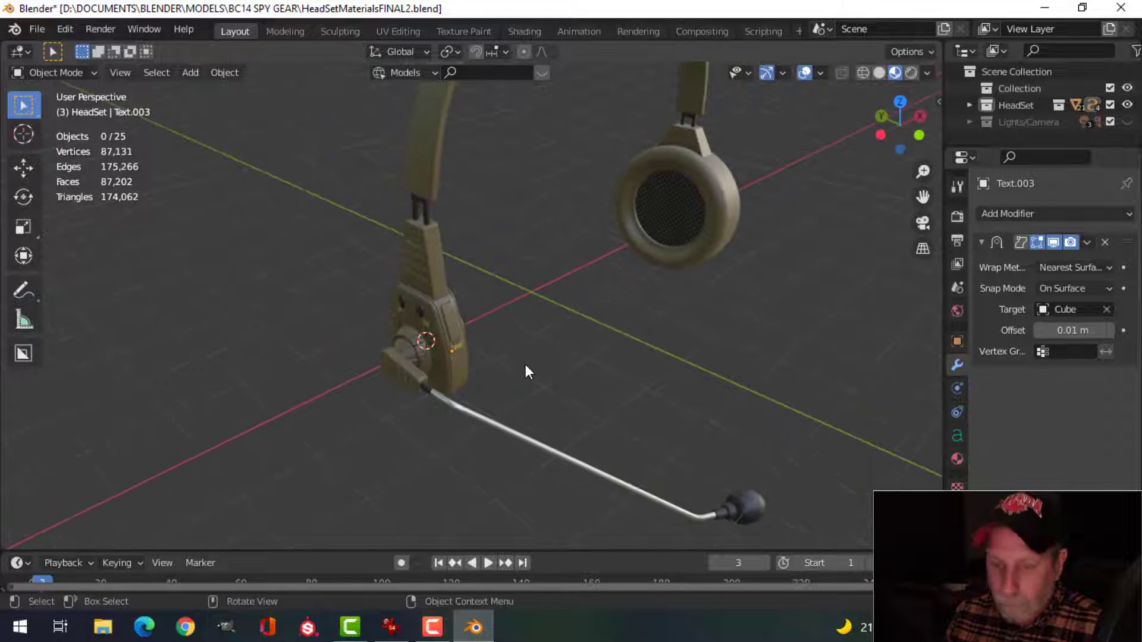
key(ctrl+s)
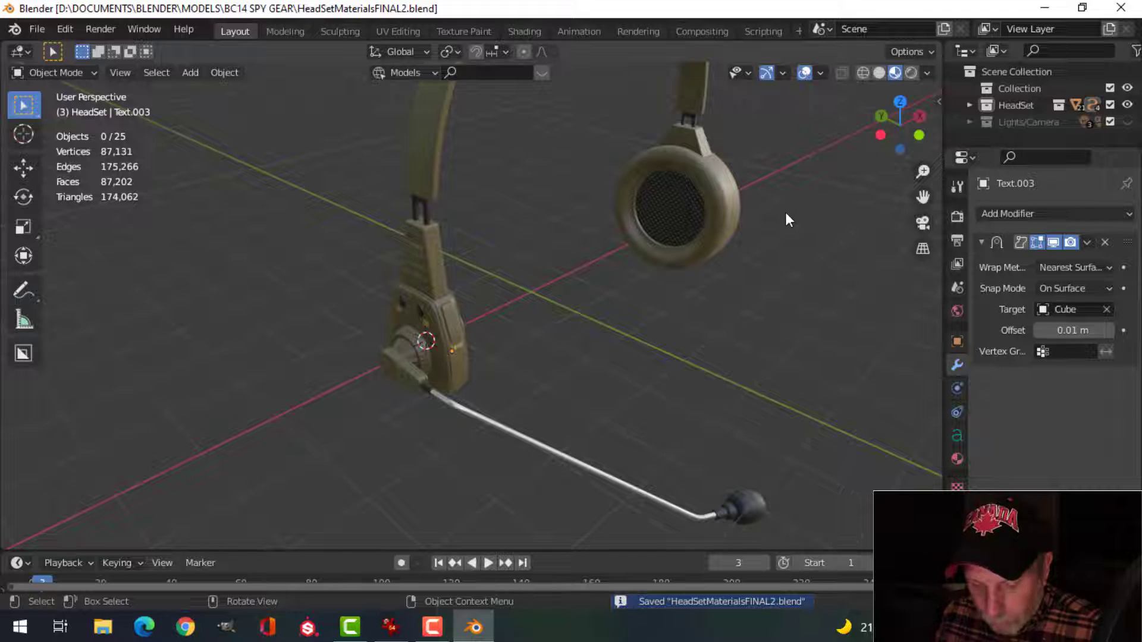
key(n)
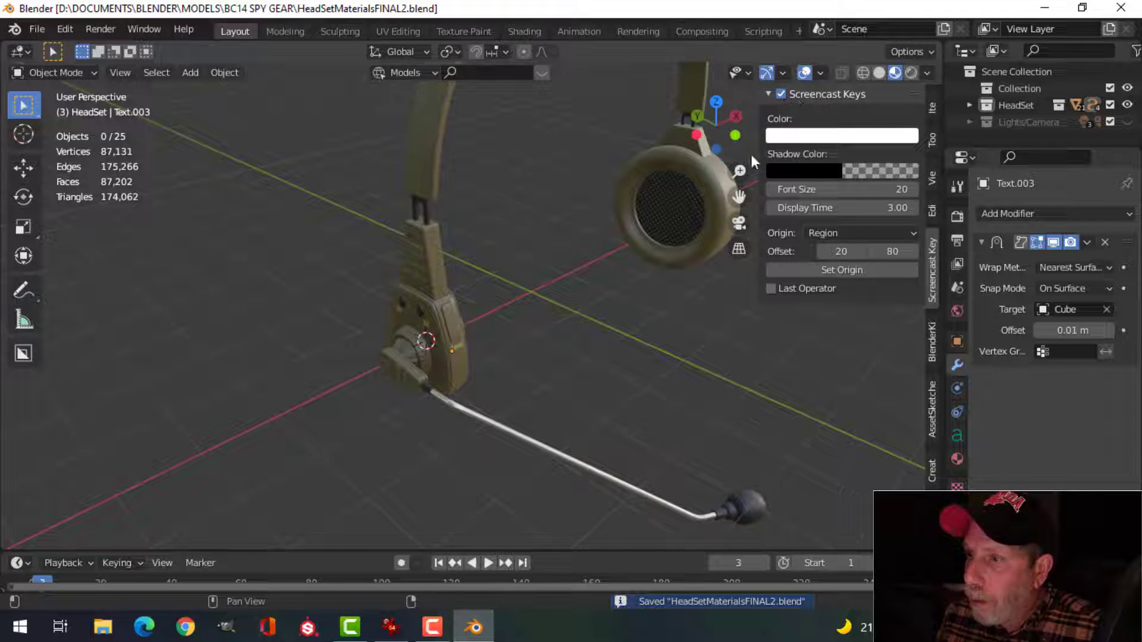
key(n)
Snap the 3D cursor to the centre of the raised button's mesh on the housing's narrow edge, ending in Object Mode
middle_drag(451, 336, 507, 338)
scroll(496, 305, up, 2)
scroll(498, 307, down, 1)
scroll(487, 326, up, 3)
scroll(480, 341, up, 3)
middle_drag(507, 339, 569, 379)
click(475, 313)
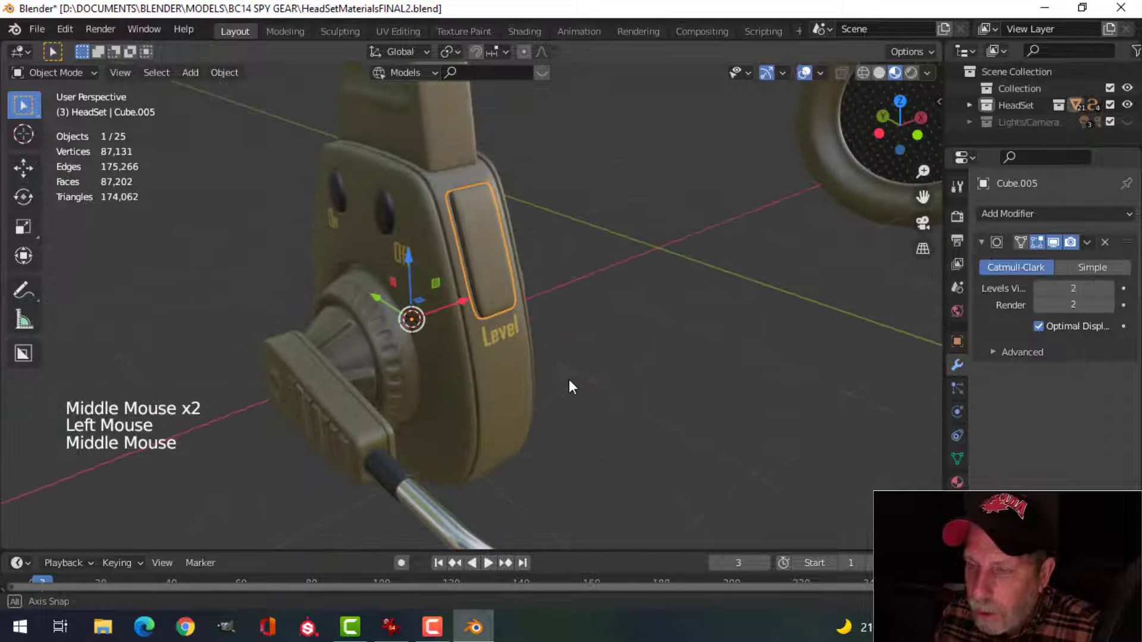
key(Tab)
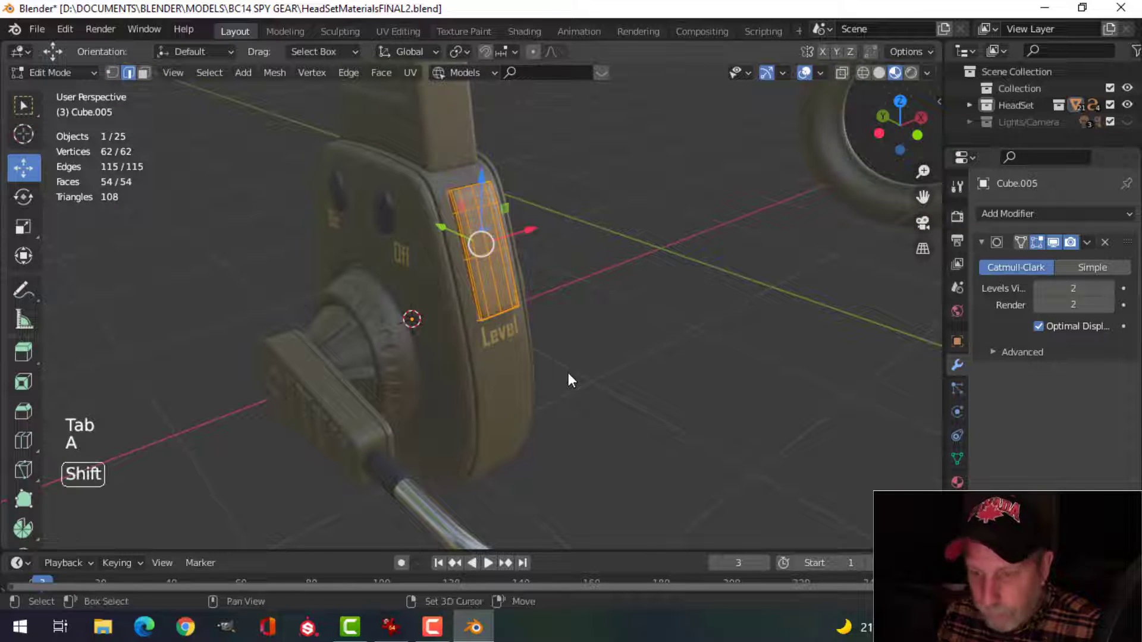
key(shift+s)
click(565, 468)
key(Tab)
middle_drag(589, 356, 559, 384)
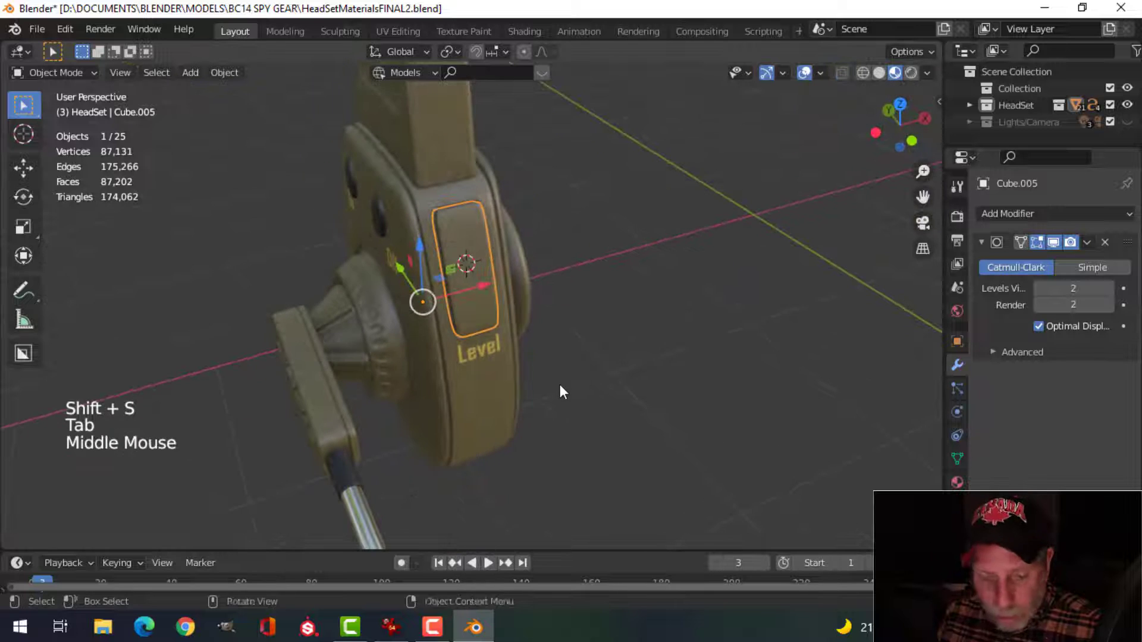
Add a mesh circle at the 3D cursor, scale it down to fit within the raised button's width, and fill it with a face
key(shift+a)
mouse_move(519, 237)
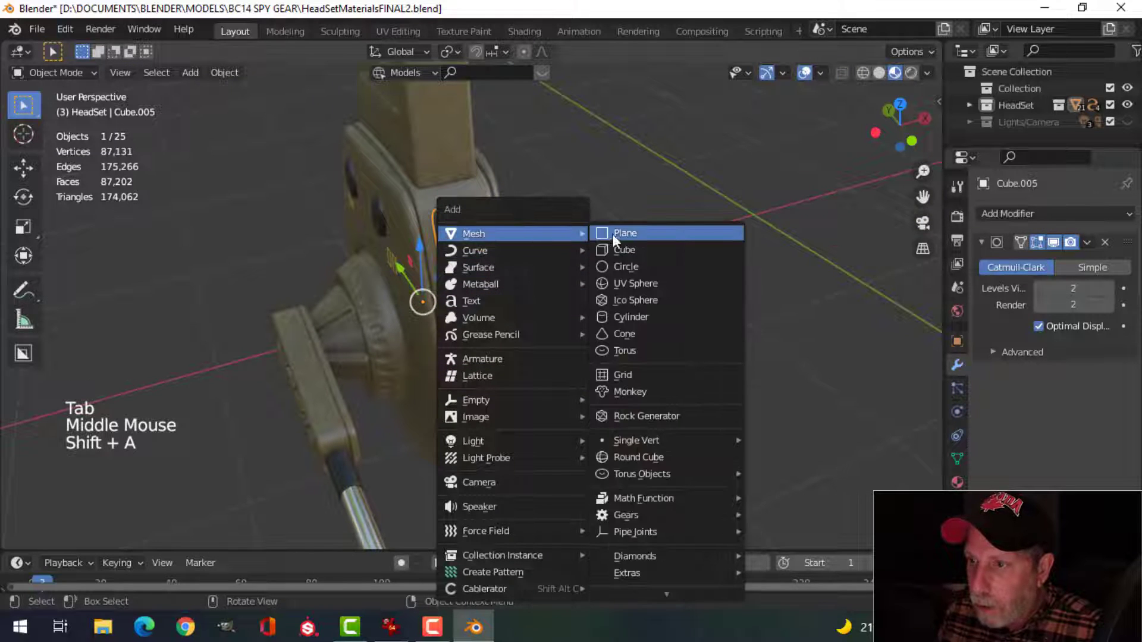
click(619, 267)
key(Tab)
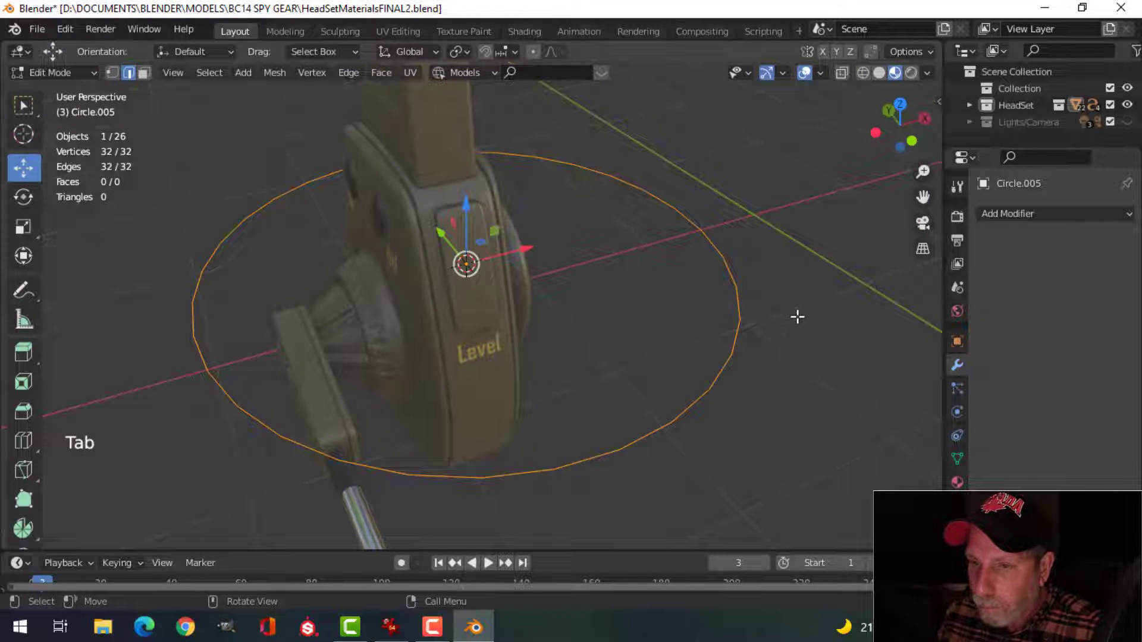
key(1)
key(s)
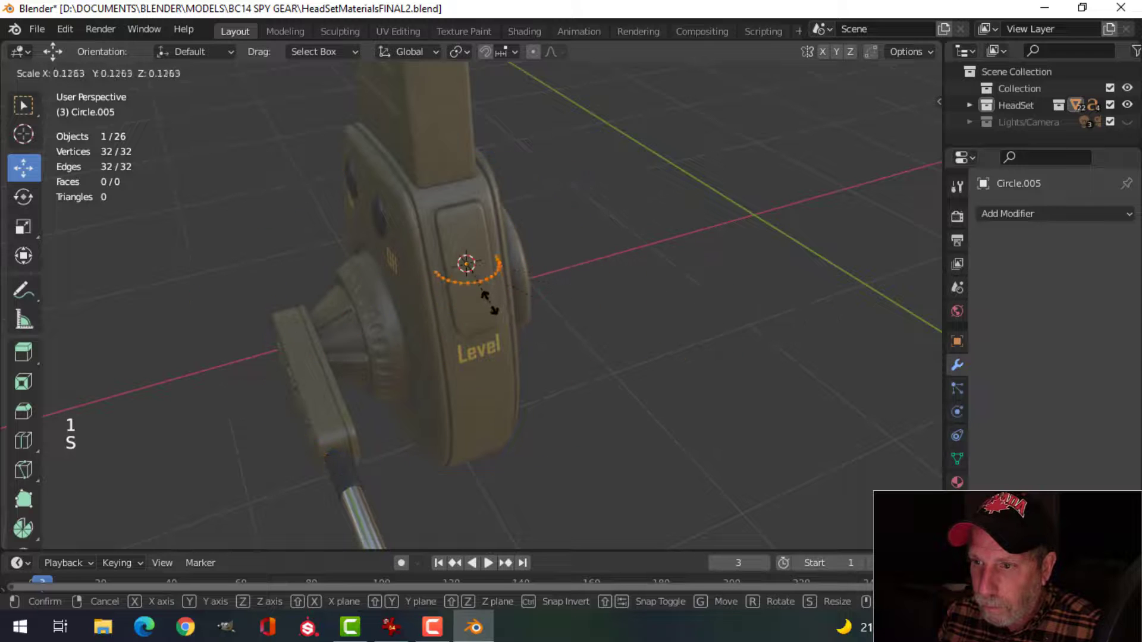
click(474, 292)
scroll(512, 296, up, 2)
key(s)
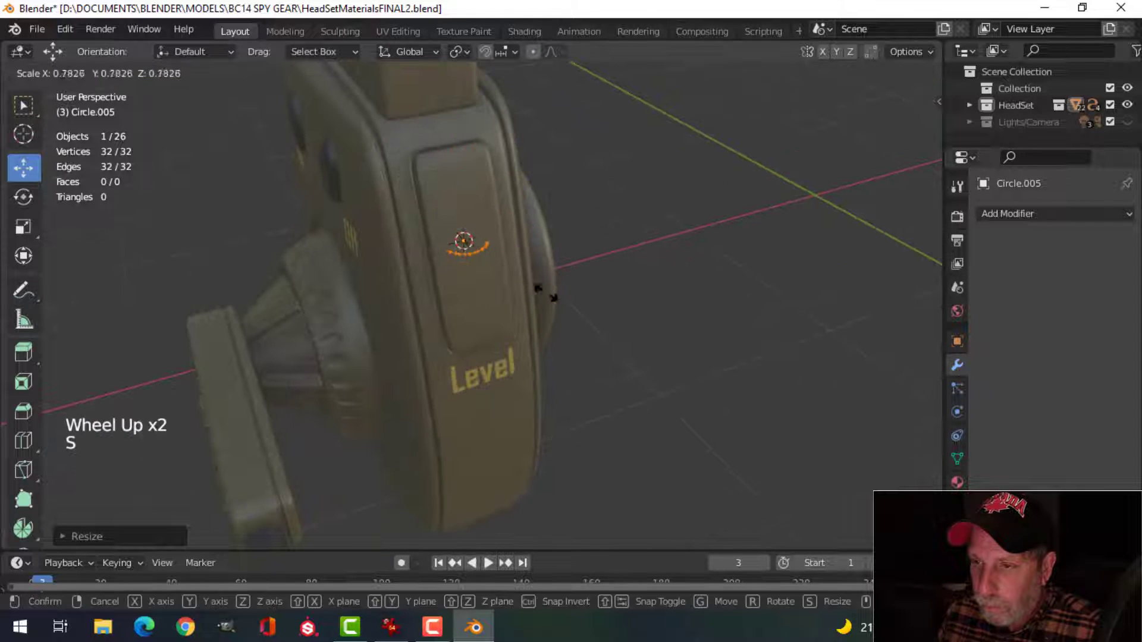
click(524, 293)
key(f)
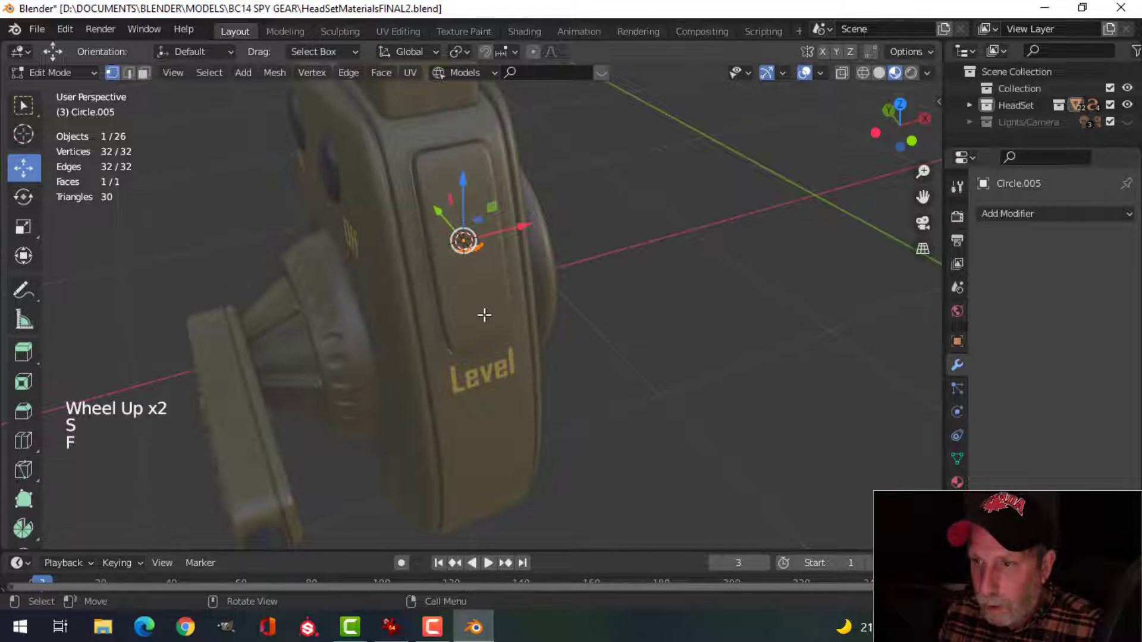
Move the disc along Y in front of the raised button, rotate it 90° about X, and scale it down
middle_drag(482, 313, 558, 308)
drag(469, 242, 523, 235)
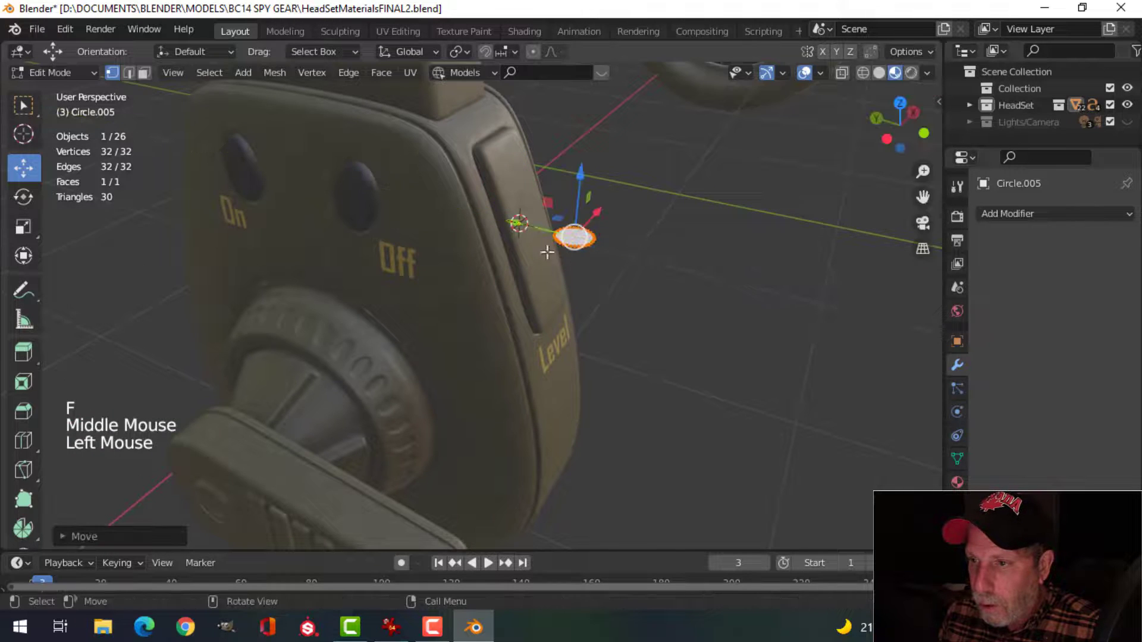
middle_drag(616, 289, 607, 287)
text(rx90)
key(Return)
key(s)
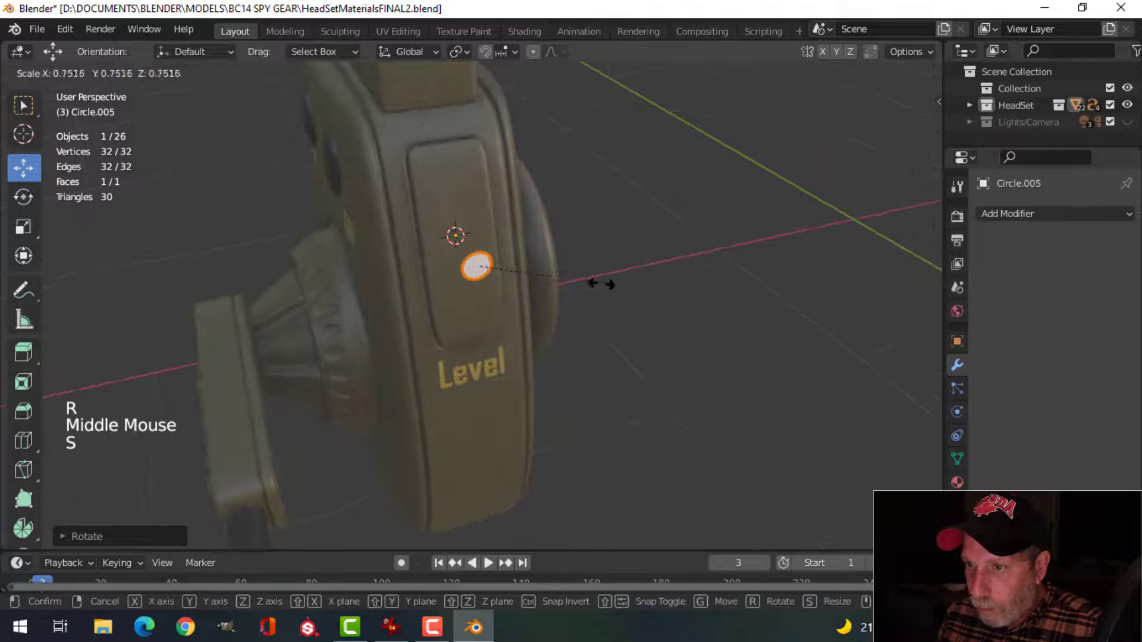
click(584, 285)
key(Tab)
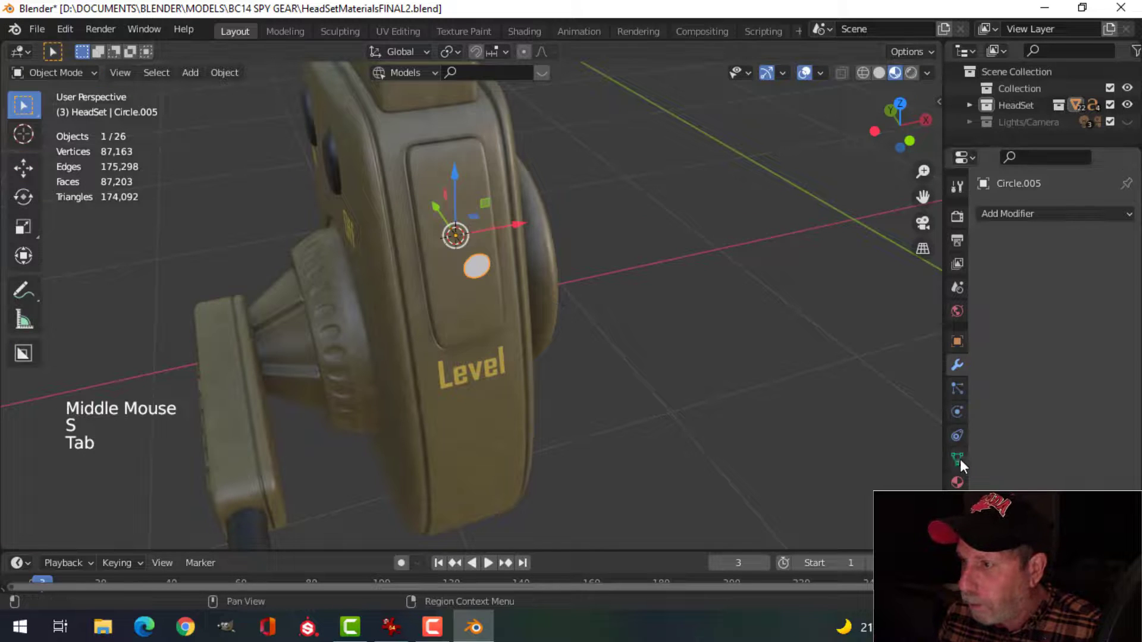
Give the disc a new material named "white"
click(957, 482)
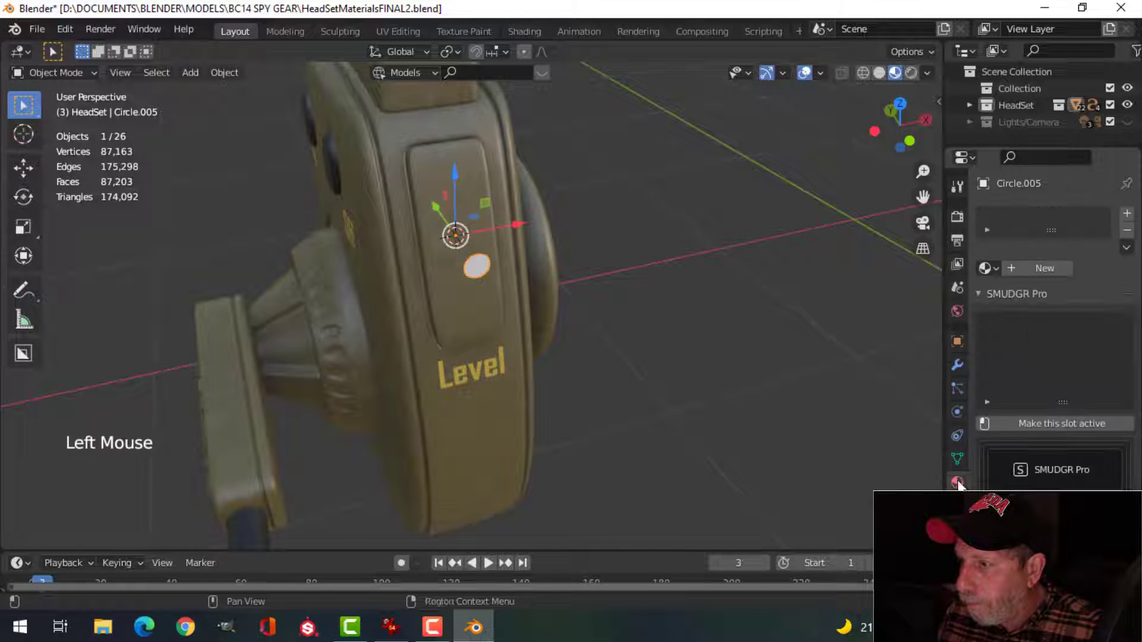
click(1024, 270)
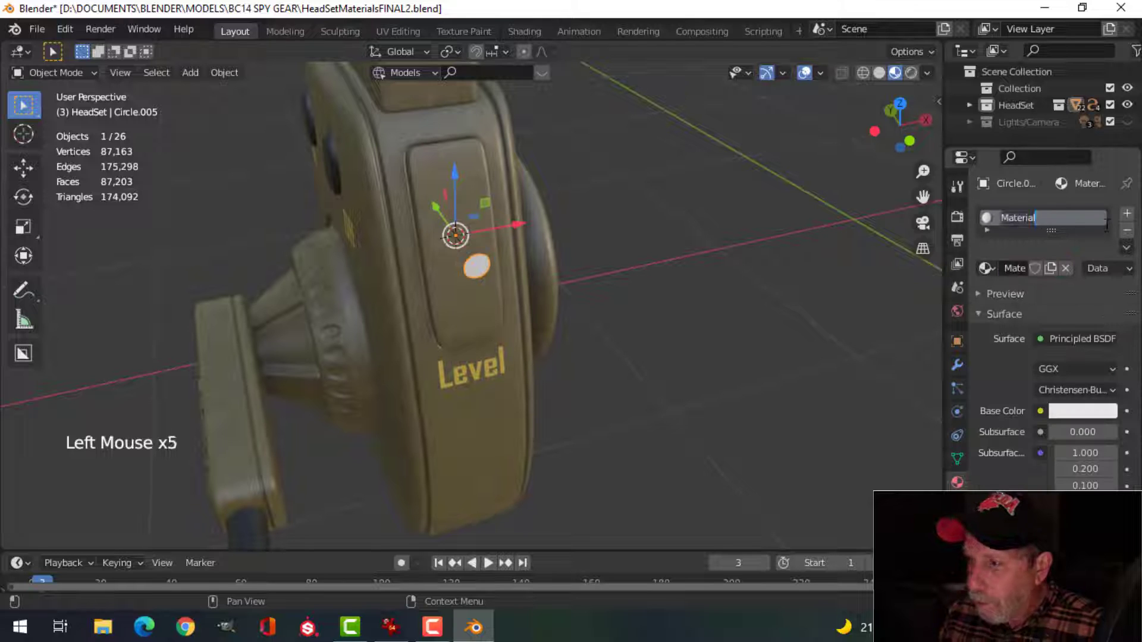
text(white)
key(Return)
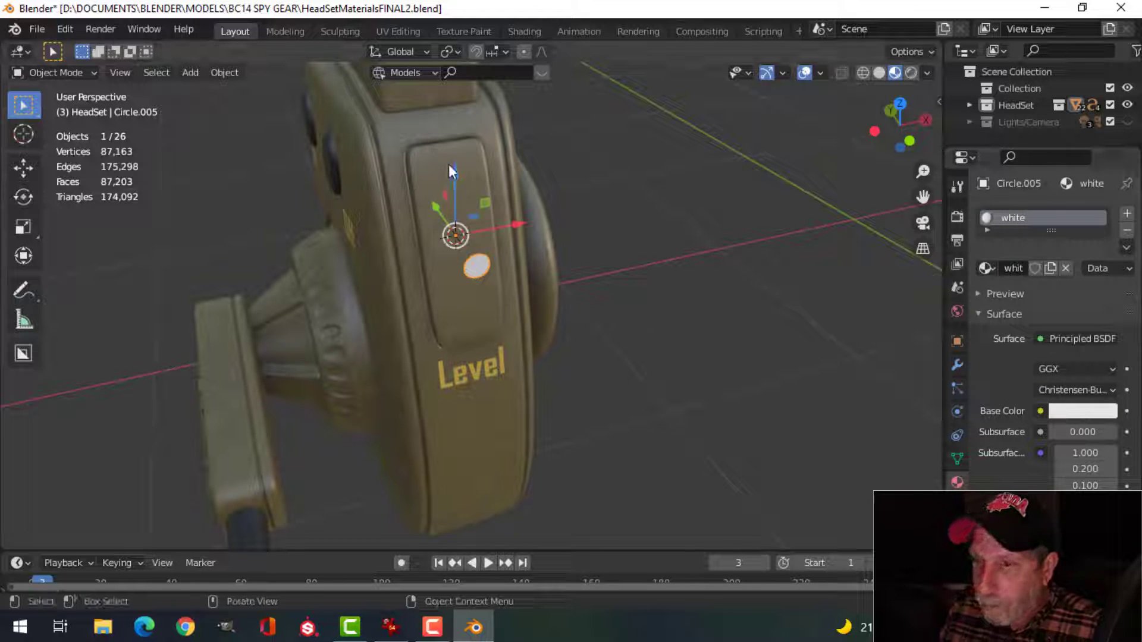
In the front orthographic view, move the white disc down along Z to the lower end of the raised button
key(KP_1)
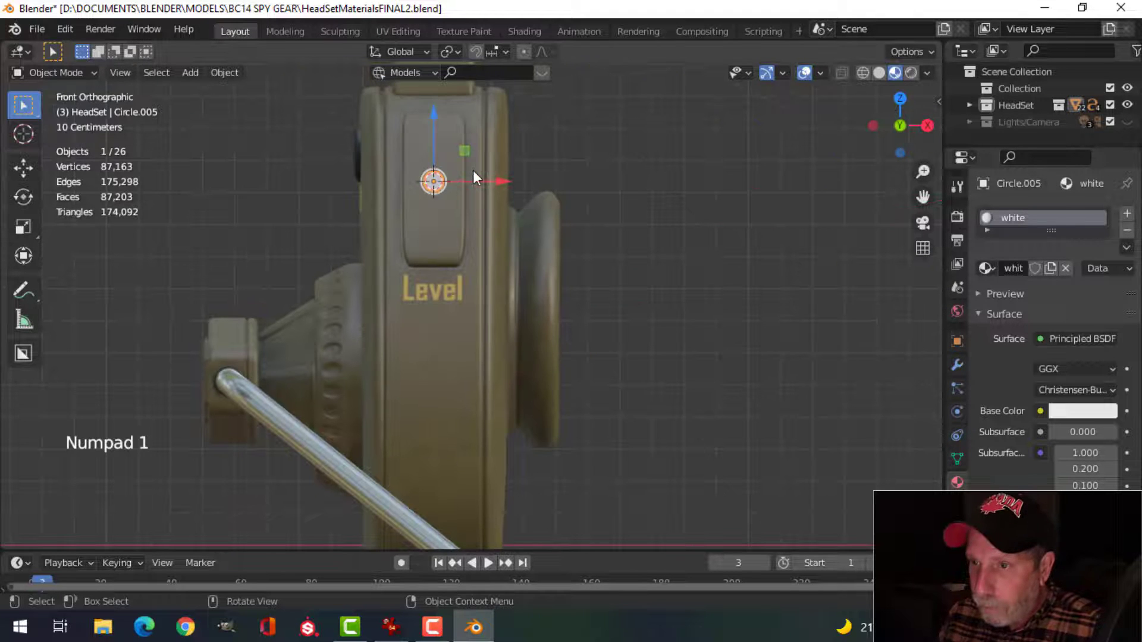
scroll(474, 177, up, 2)
scroll(416, 125, down, 1)
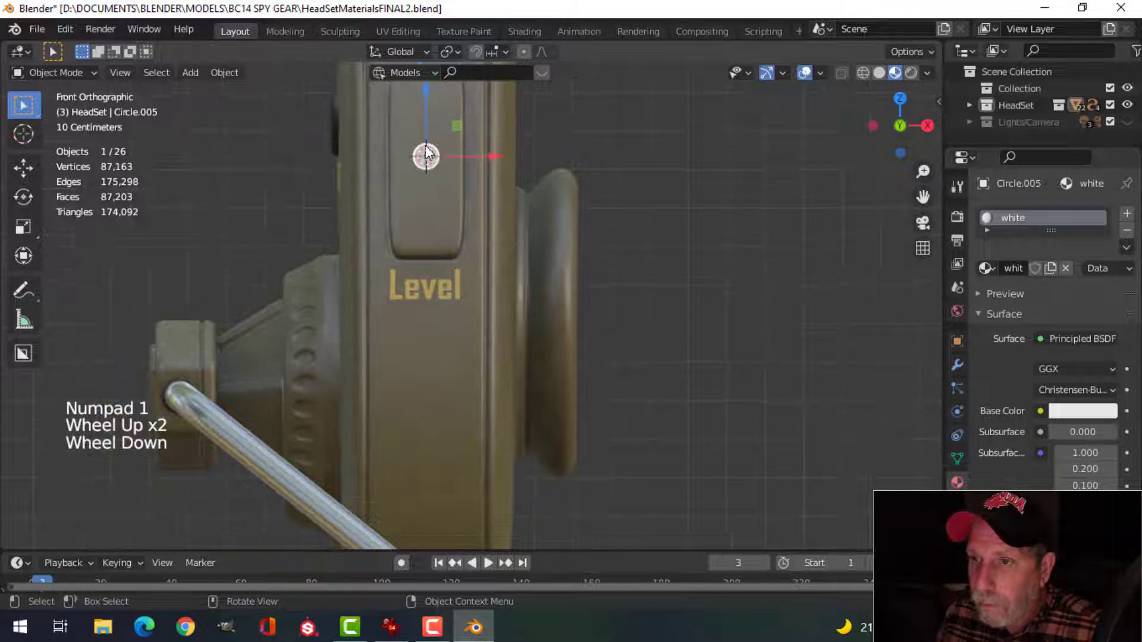
drag(423, 89, 426, 155)
middle_drag(450, 247, 640, 342)
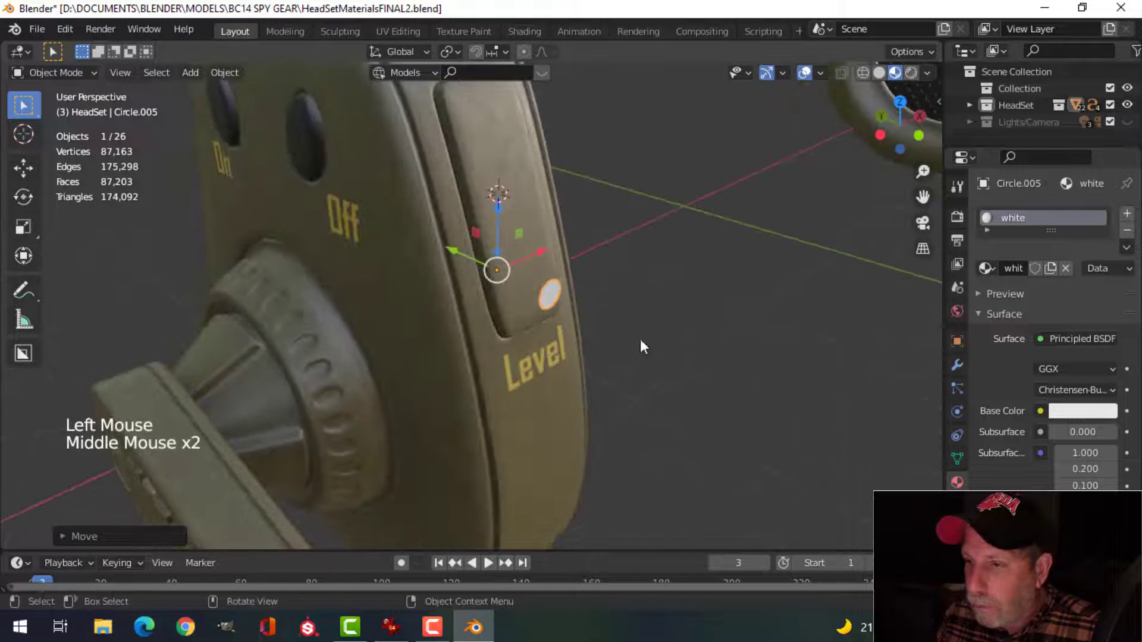
shift+middle_drag(845, 380, 690, 371)
scroll(655, 372, up, 1)
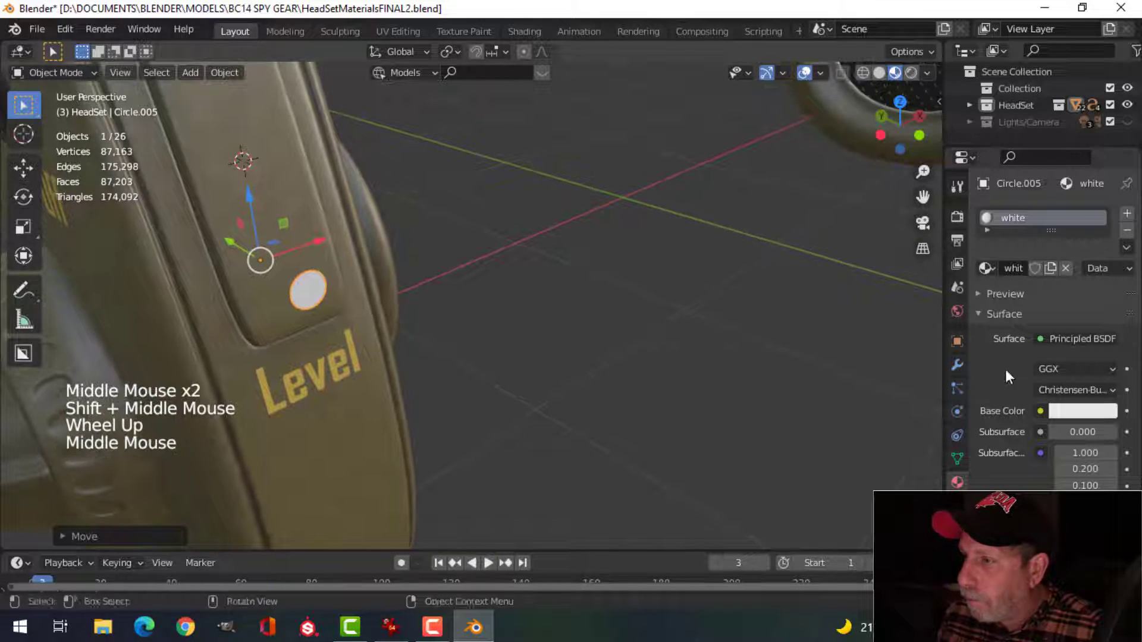
Add a Shrinkwrap modifier to the white disc, targeting the raised button with a 0.002 m offset, and clear the selection
click(957, 365)
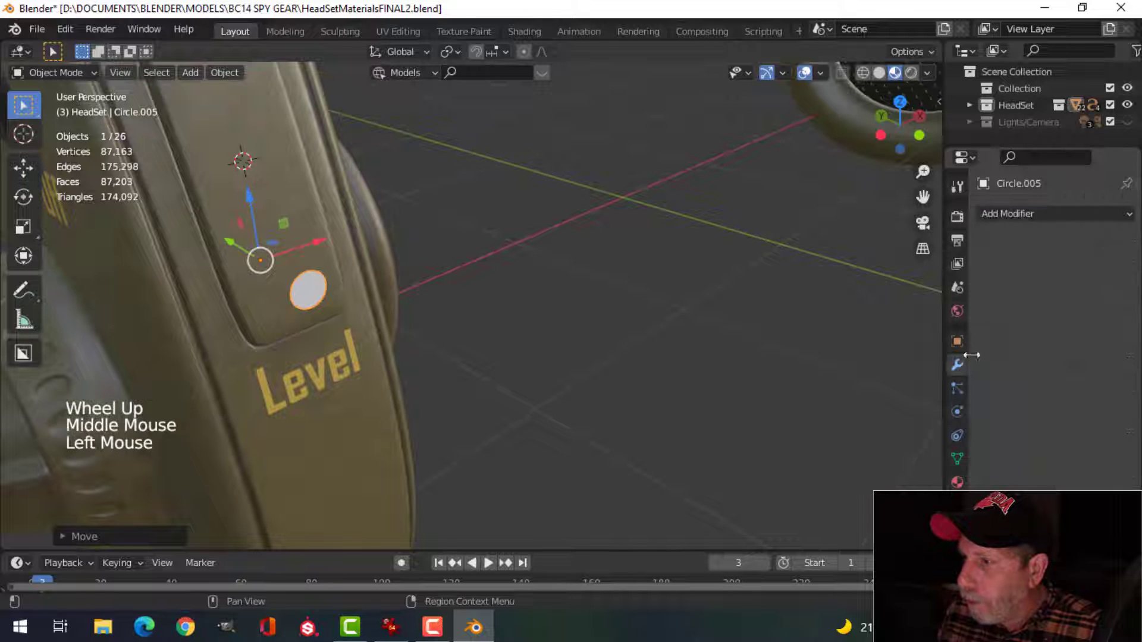
click(1117, 215)
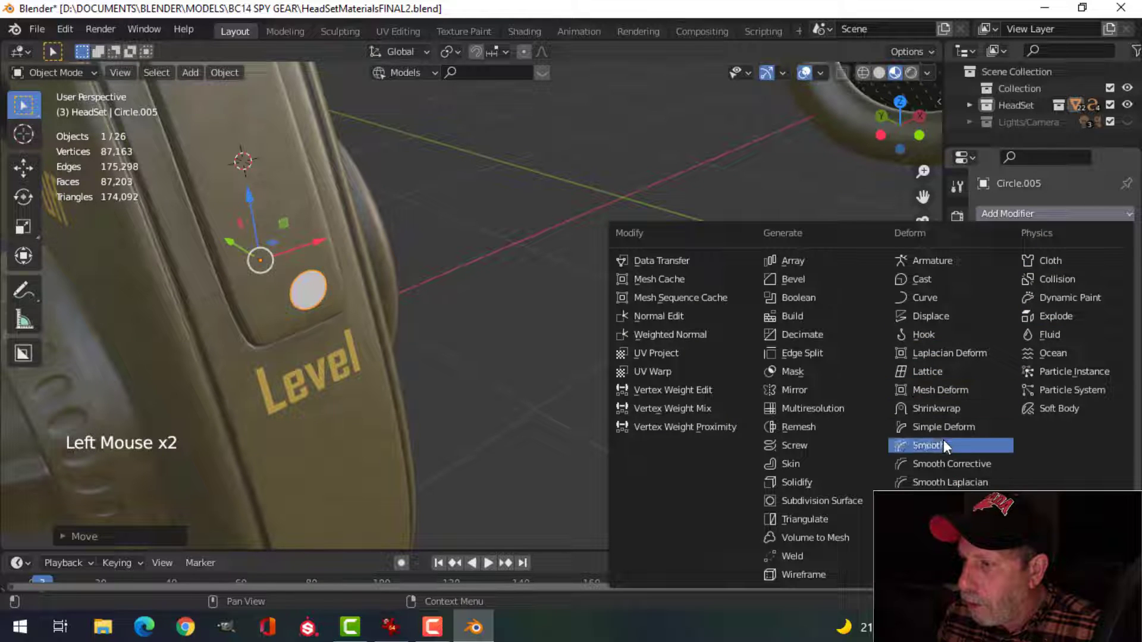
click(936, 409)
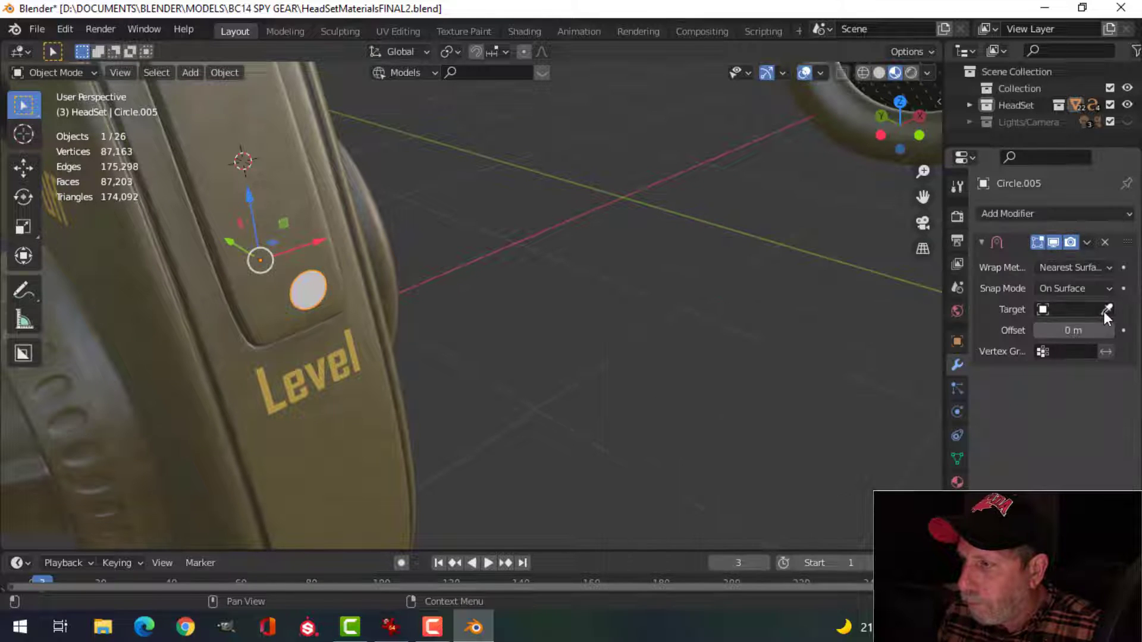
click(1107, 310)
click(296, 224)
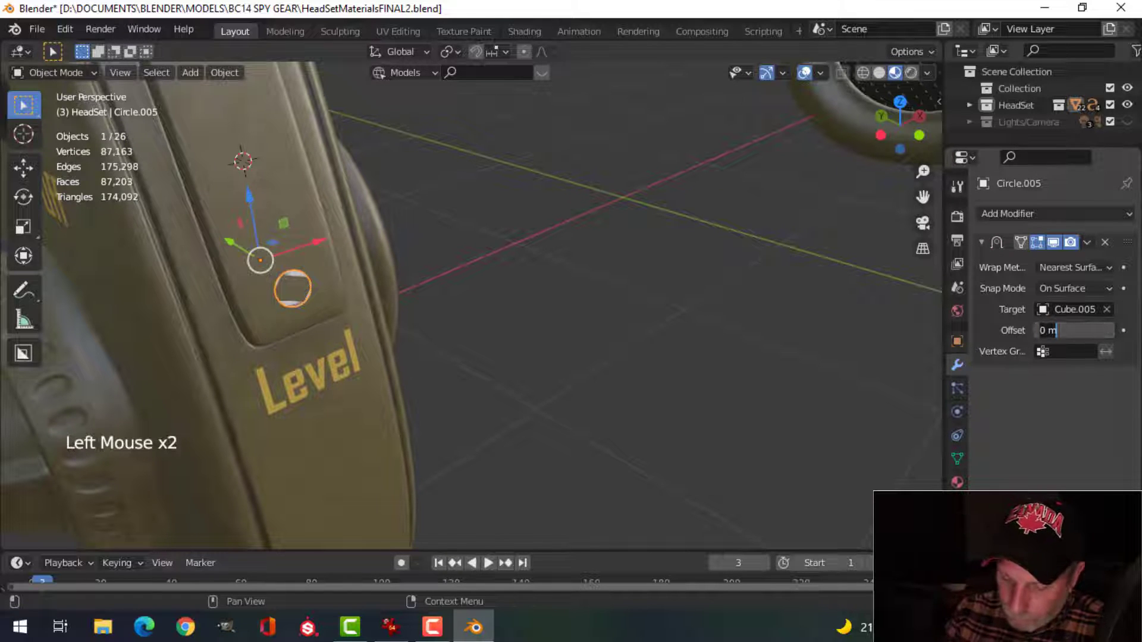
text(0.002)
key(Return)
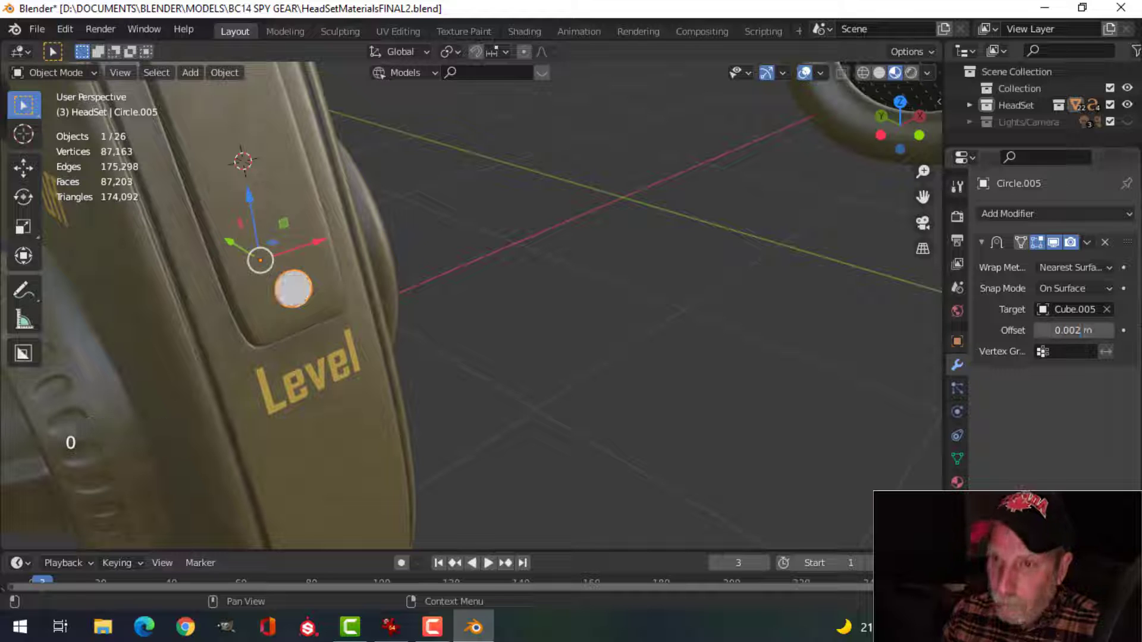
key(alt+a)
Raise the white disc slightly along Z on the raised button, scale it down a little, and clear the selection
scroll(412, 305, down, 3)
middle_drag(412, 305, 321, 333)
scroll(318, 280, up, 4)
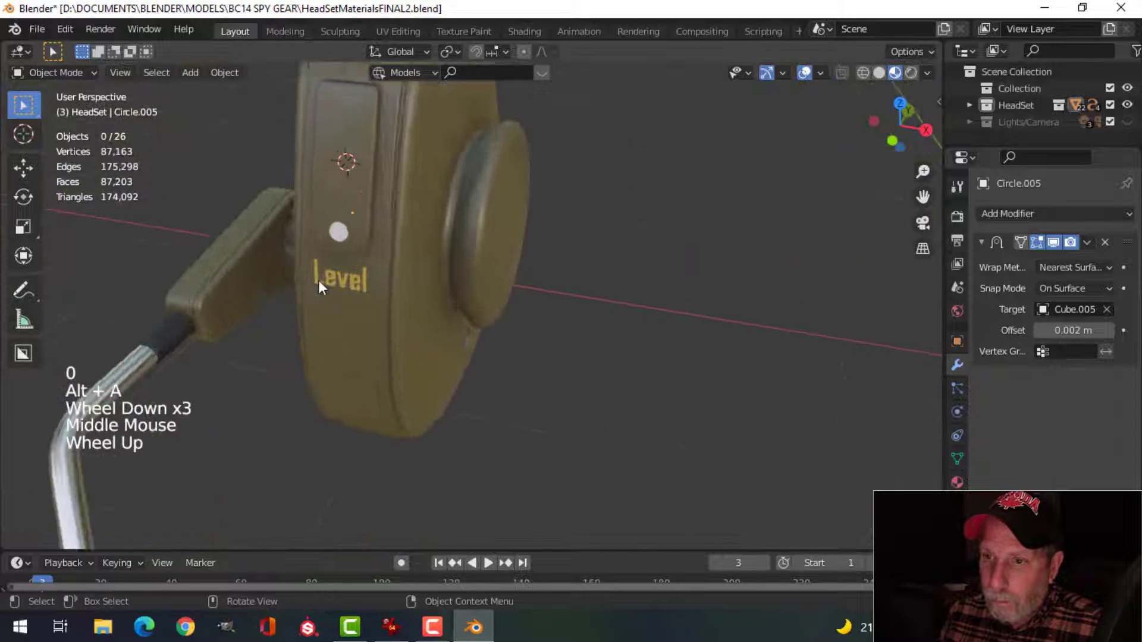
middle_drag(319, 280, 346, 325)
scroll(385, 332, down, 2)
click(300, 252)
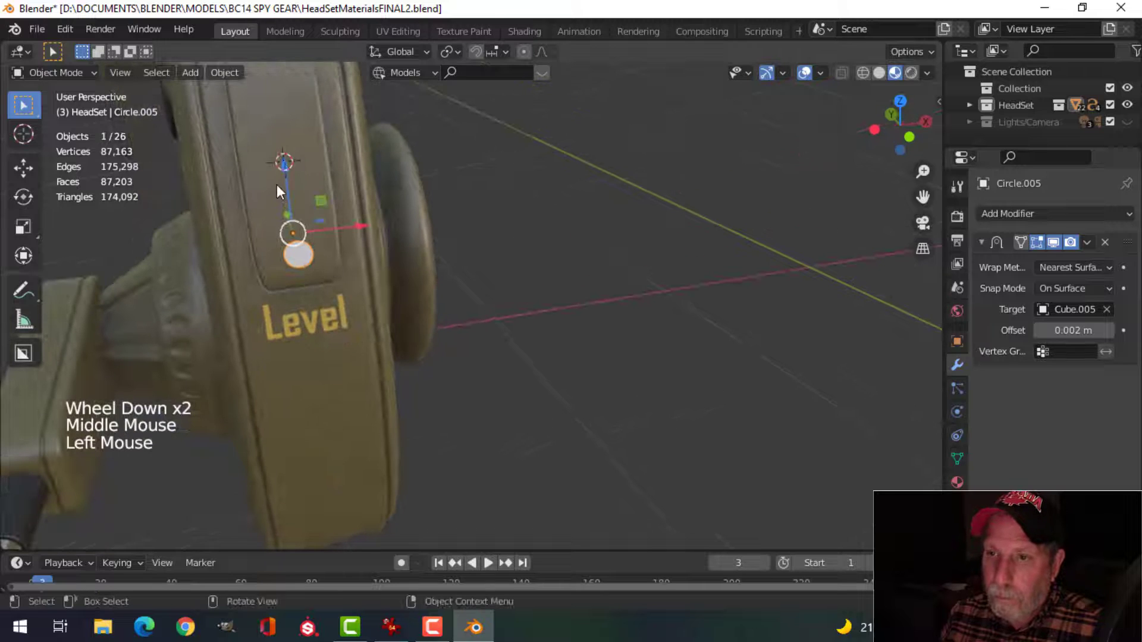
drag(288, 191, 284, 157)
key(s)
click(475, 225)
key(alt+a)
scroll(408, 343, down, 4)
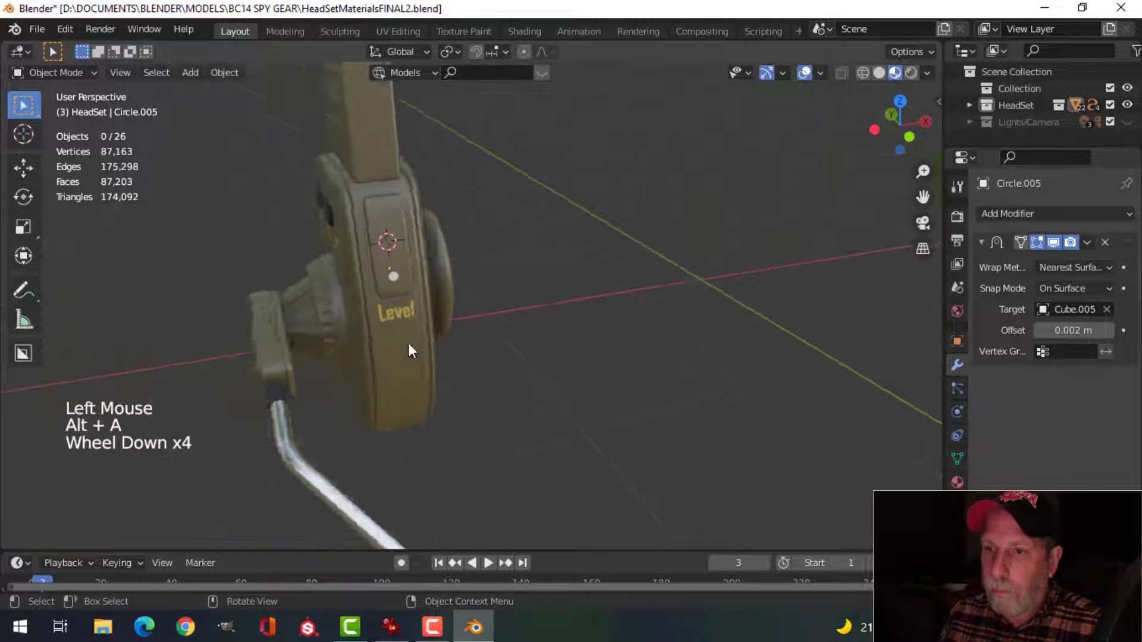
Lower the white dot slightly along Z on the raised button, clear the selection, and save the file
middle_drag(408, 343, 452, 323)
scroll(452, 323, up, 3)
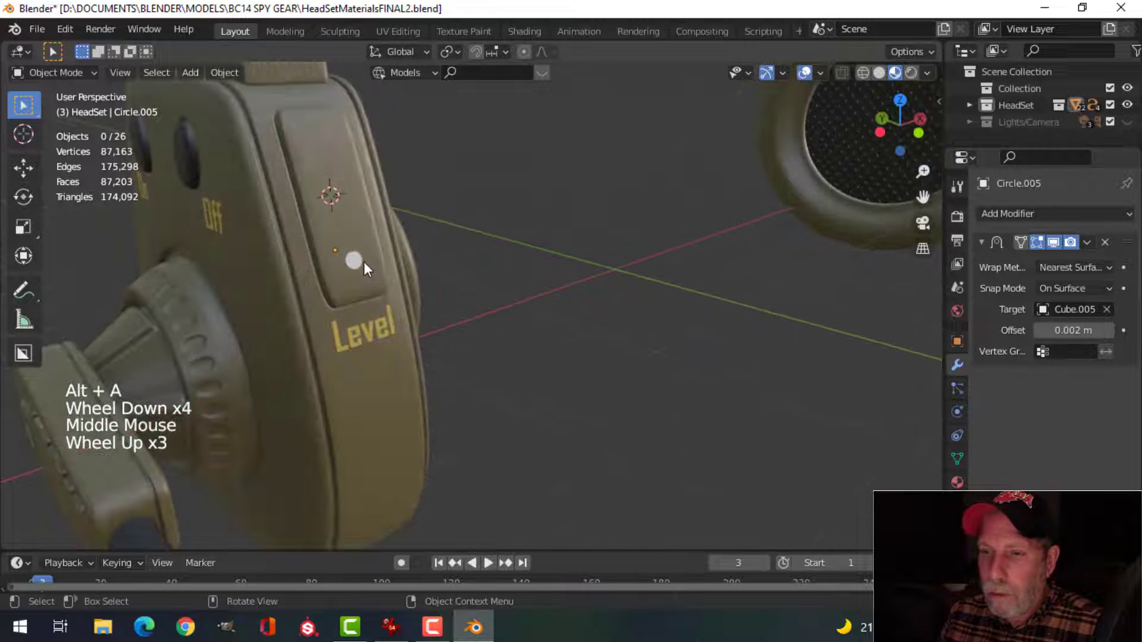
click(356, 261)
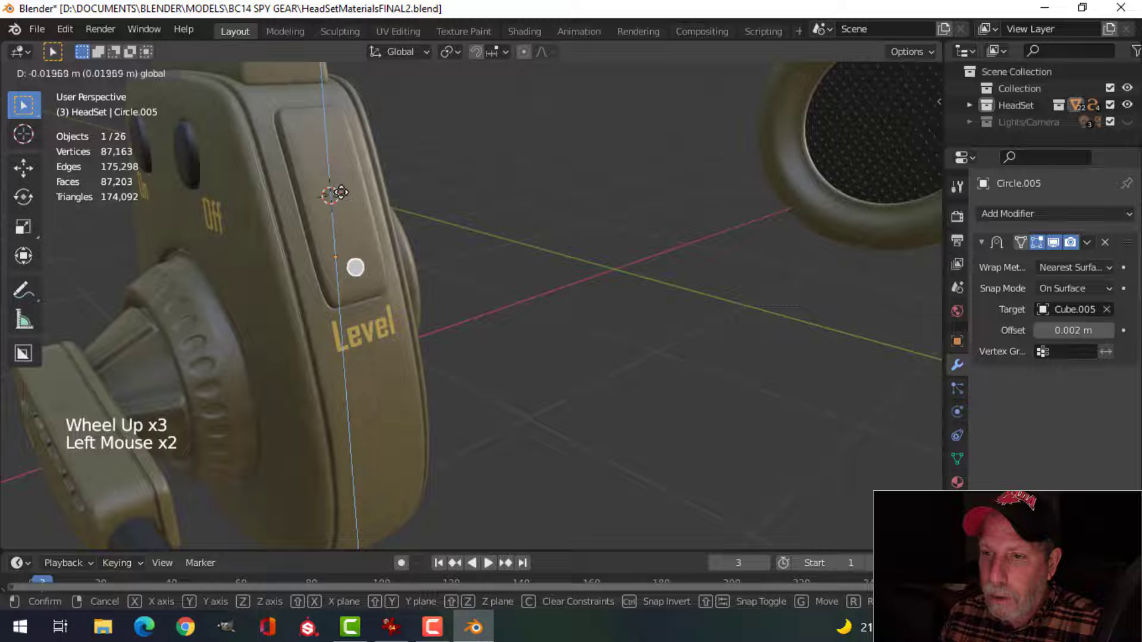
key(alt+a)
scroll(476, 292, down, 5)
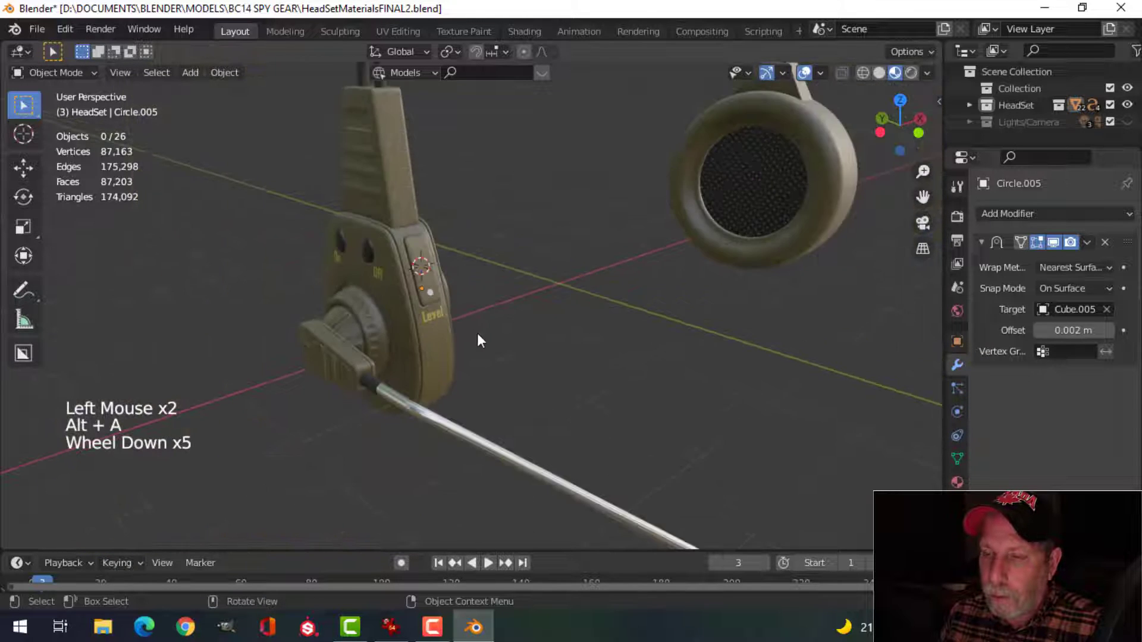
middle_drag(476, 334, 453, 300)
scroll(426, 322, up, 3)
scroll(466, 316, down, 2)
key(ctrl+s)
Select the black power button beside the "PWR" label and snap the 3D cursor to it
scroll(571, 352, down, 2)
scroll(500, 370, up, 2)
scroll(589, 378, up, 3)
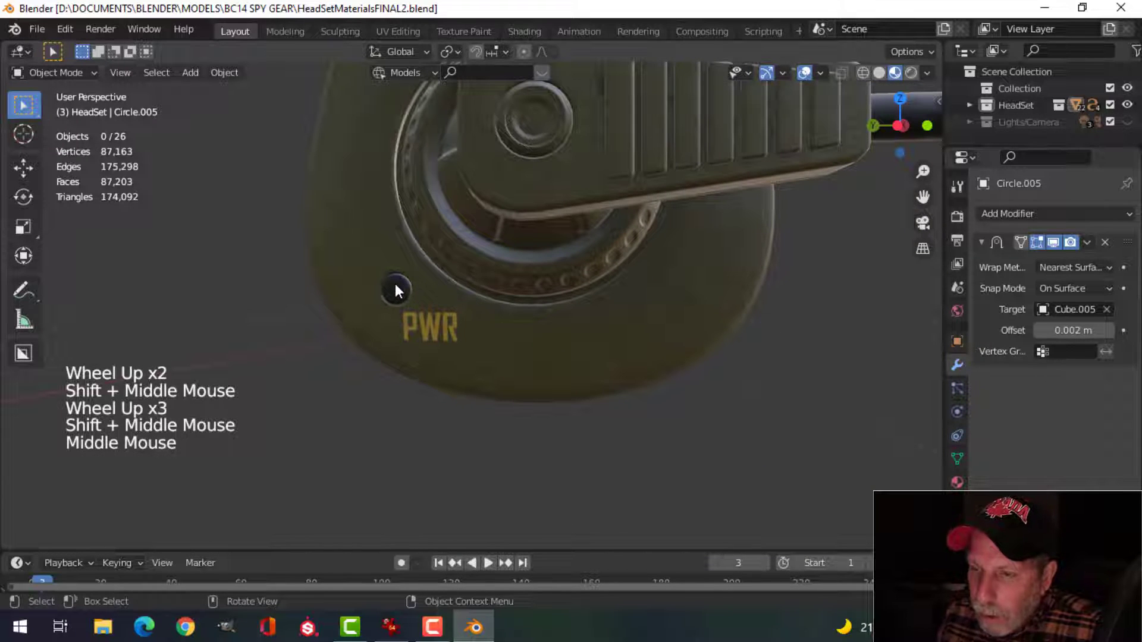
scroll(591, 304, down, 8)
scroll(476, 315, up, 8)
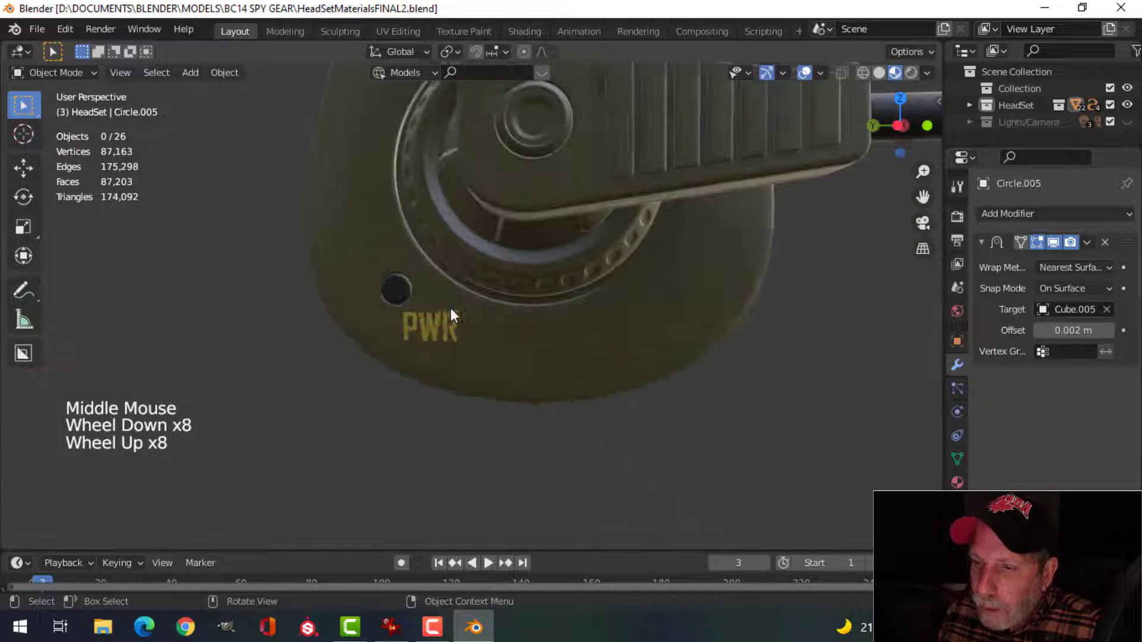
shift+middle_drag(451, 308, 446, 343)
click(426, 295)
middle_drag(427, 296, 598, 348)
key(KP_Decimal)
scroll(606, 342, down, 10)
key(shift+s)
click(568, 468)
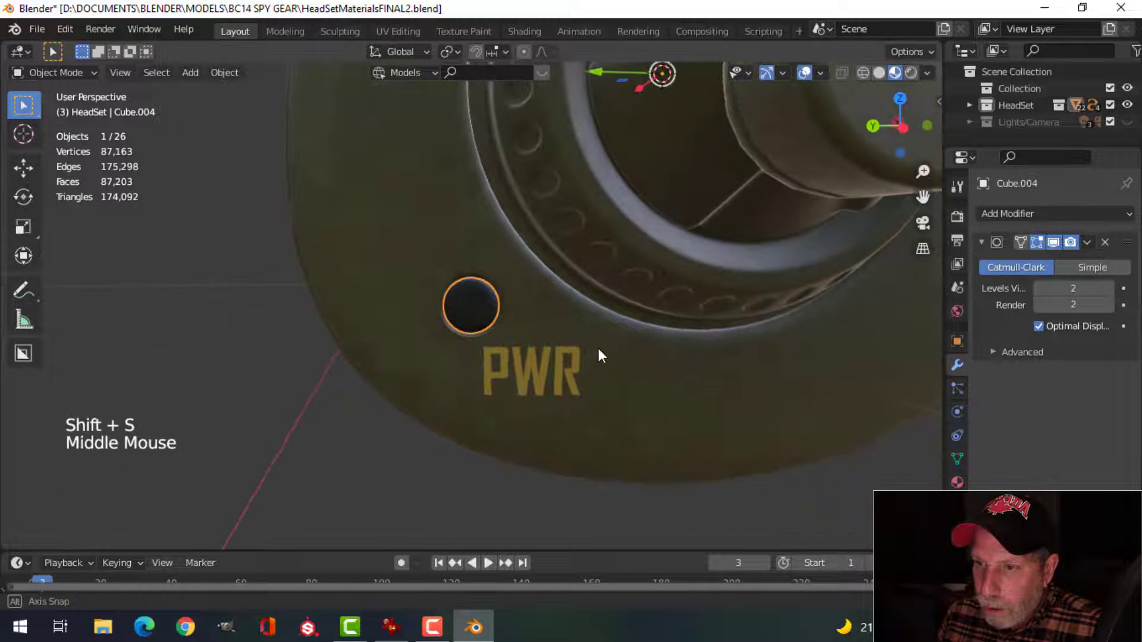
Set the power button's origin to its geometry and snap the 3D cursor to the button again
scroll(594, 354, down, 2)
click(237, 74)
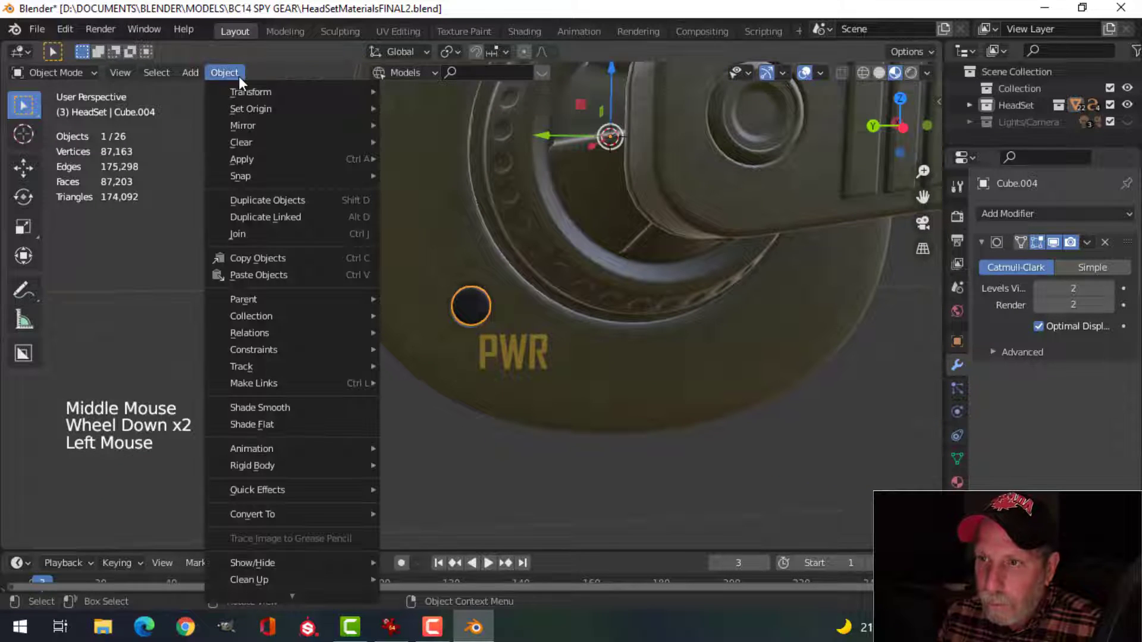
mouse_move(264, 109)
click(403, 126)
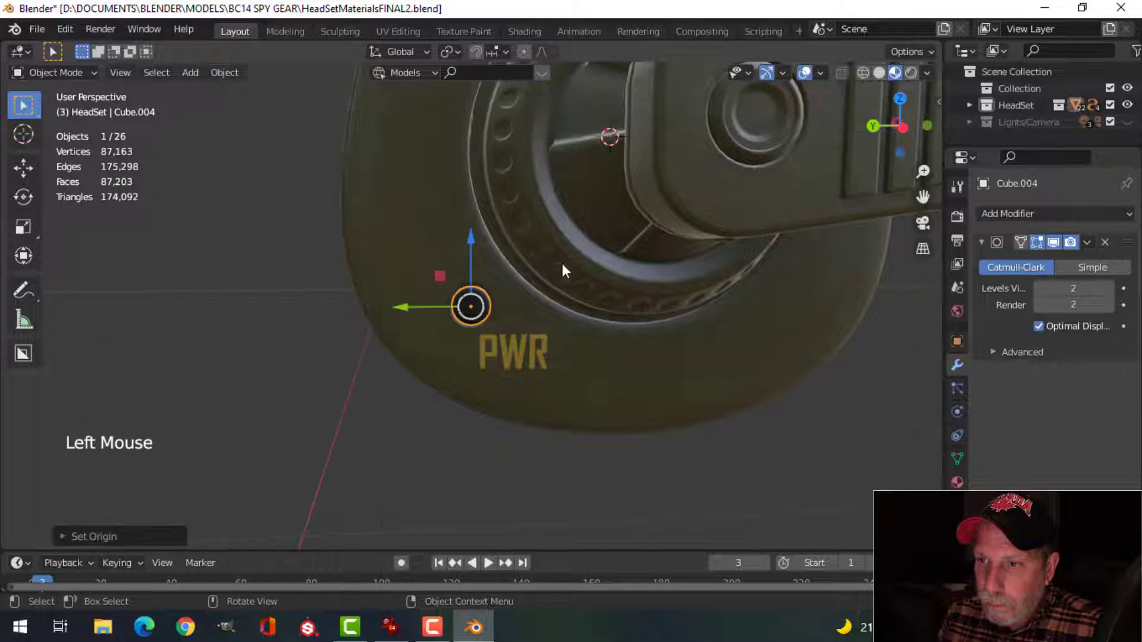
middle_drag(562, 260, 497, 312)
key(shift+s)
click(508, 415)
middle_drag(523, 357, 580, 320)
scroll(559, 315, up, 2)
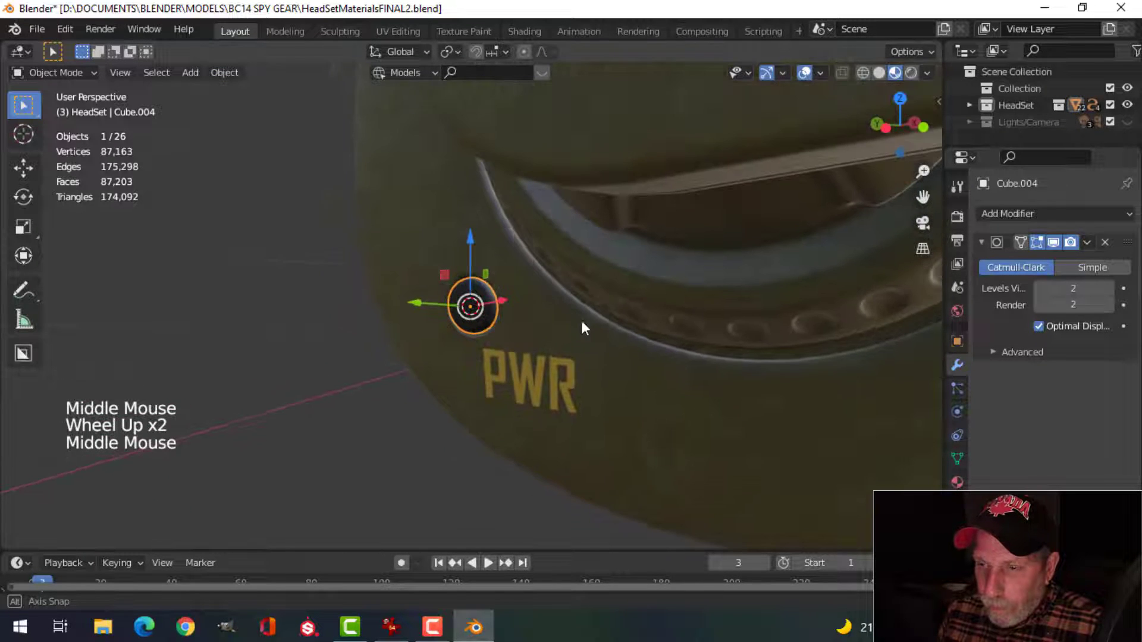
Add a mesh circle at the 3D cursor and scale its vertices down to fit within the power button
key(shift+a)
mouse_move(544, 234)
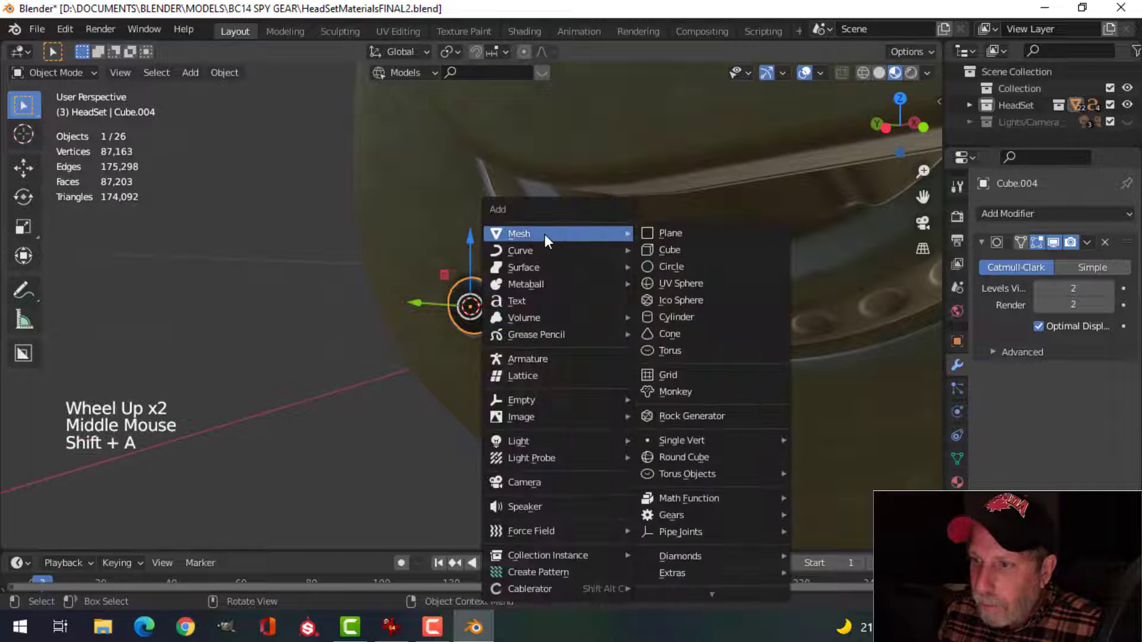
click(664, 266)
scroll(529, 316, down, 4)
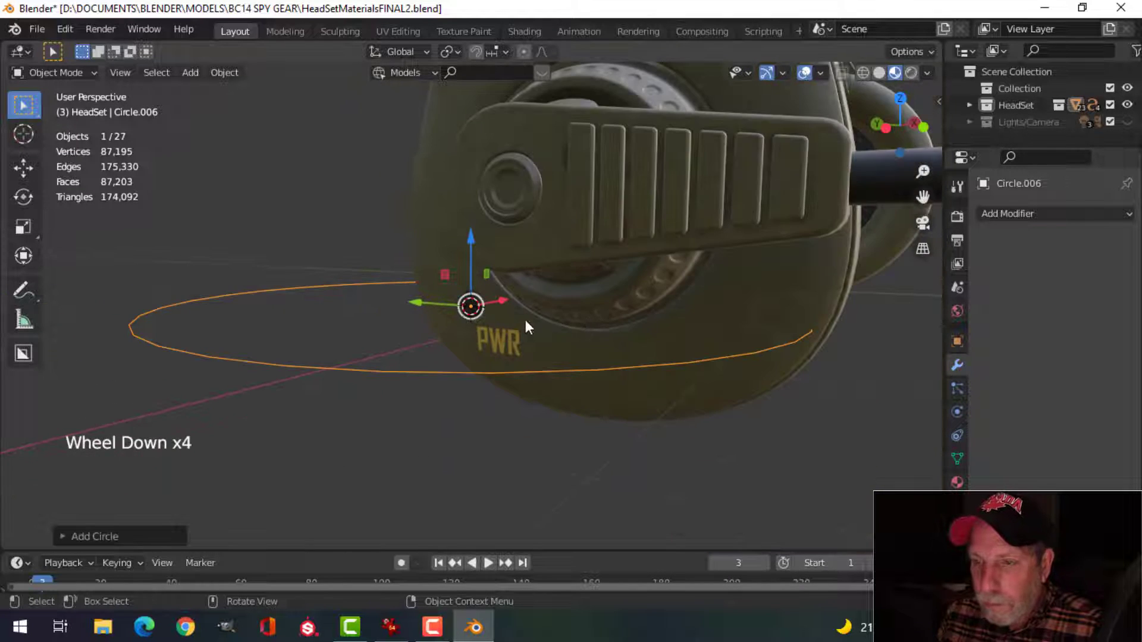
key(Tab)
key(1)
key(s)
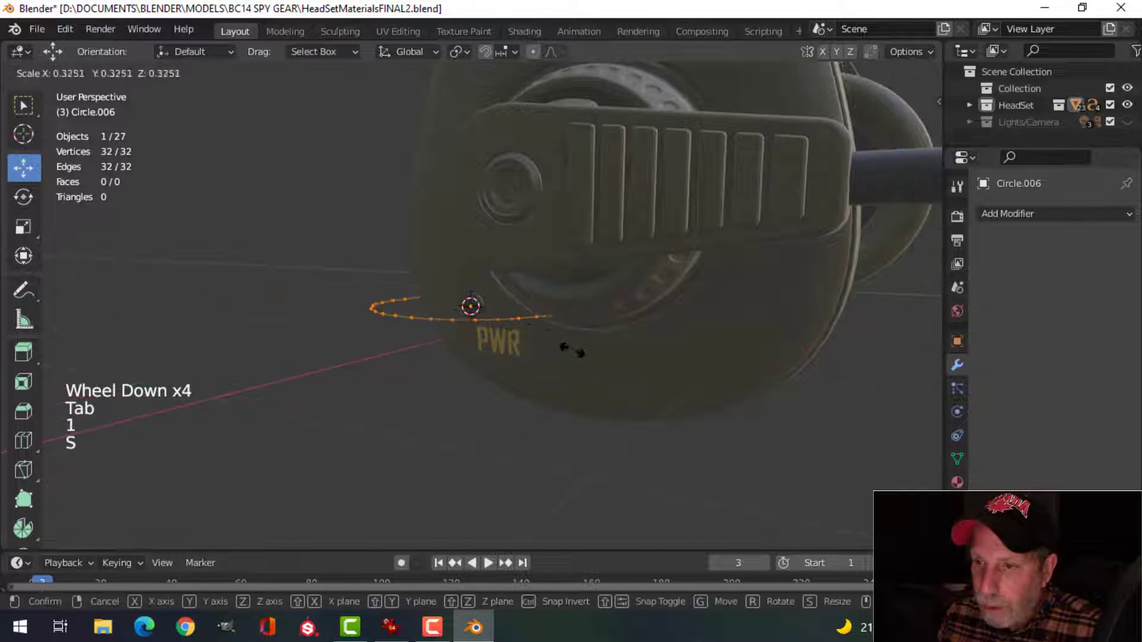
click(475, 325)
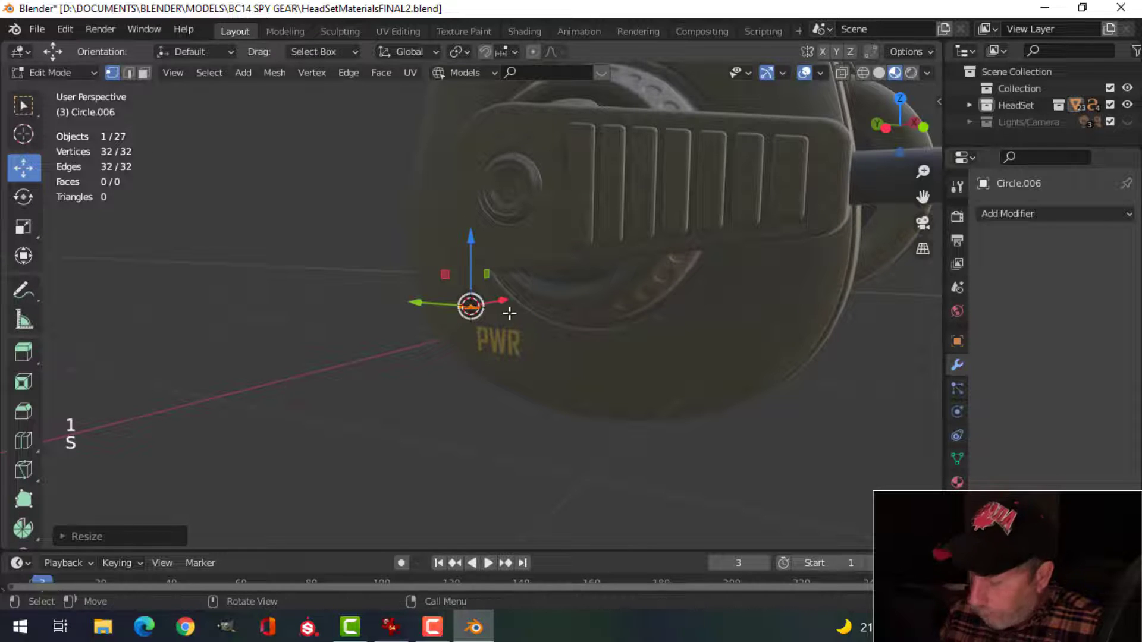
Fill the circle with a face, rotate it 90 degrees about Y, and return to Object Mode
key(KP_Decimal)
scroll(553, 339, down, 5)
key(f)
middle_drag(553, 338, 506, 315)
text(ry90)
key(Return)
key(Tab)
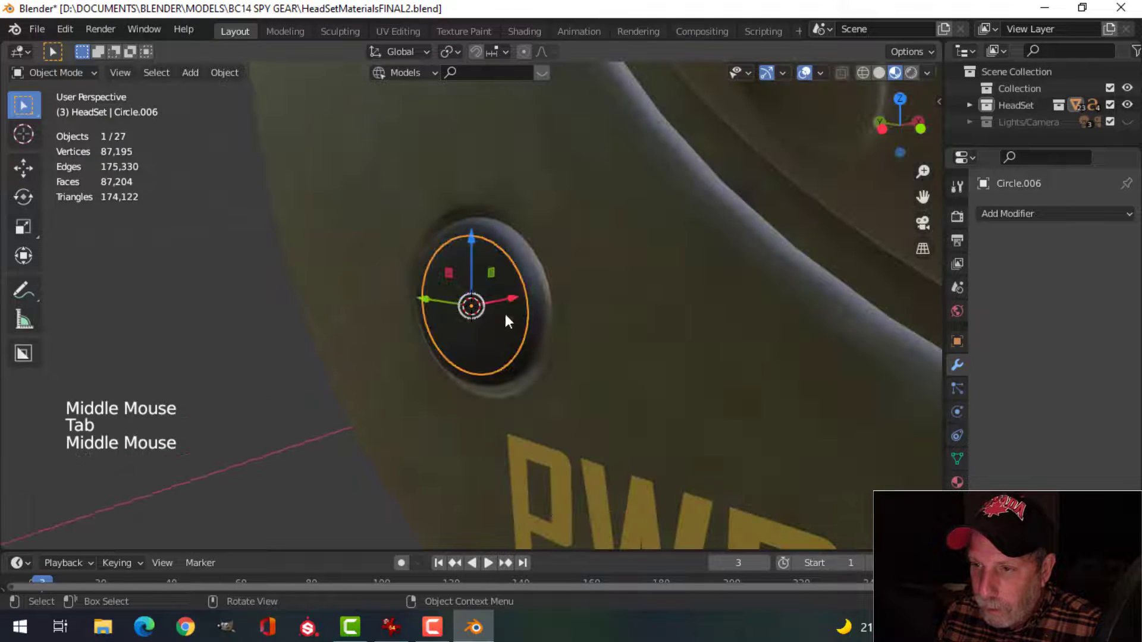
With the power button hidden, shrink the small disc further and shift it slightly along X inside the recess
click(520, 268)
key(h)
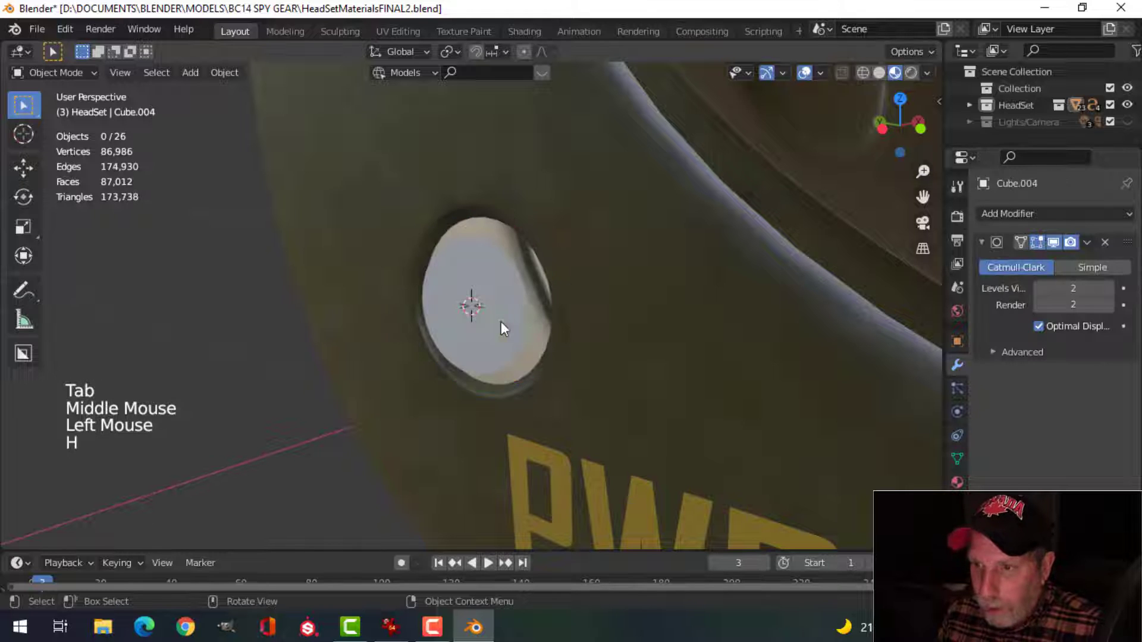
click(480, 358)
mouse_move(481, 358)
middle_down()
mouse_move(613, 334)
mouse_move(589, 322)
mouse_move(462, 367)
mouse_move(448, 349)
mouse_move(473, 337)
middle_up()
key(s)
click(527, 333)
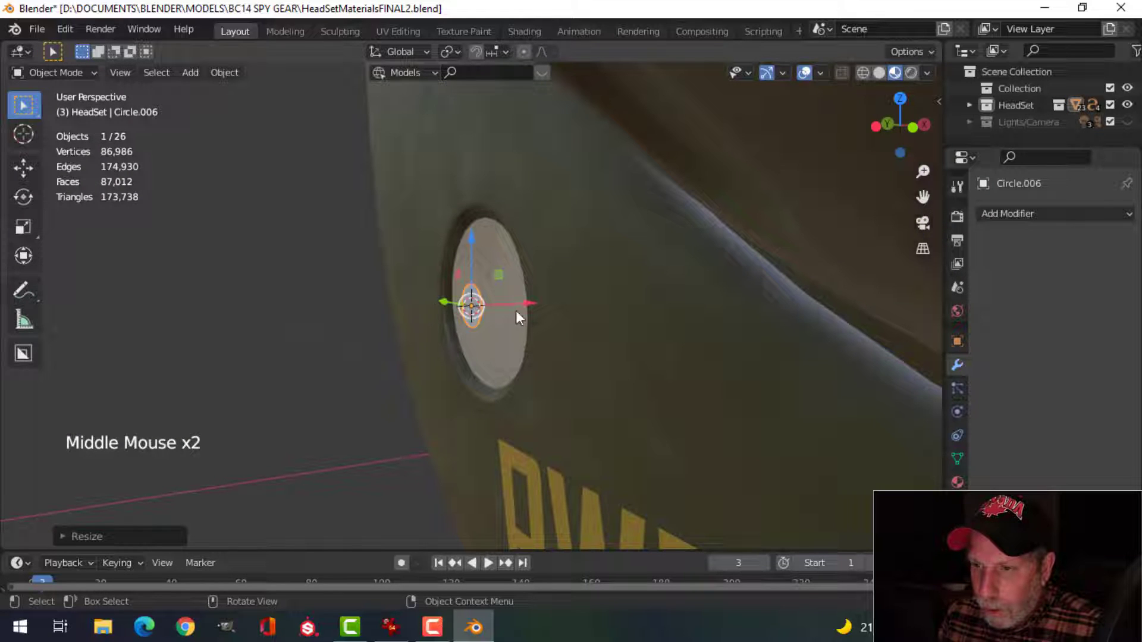
drag(530, 304, 550, 308)
Give the small disc a new material named "Emission"
middle_drag(502, 369, 682, 338)
scroll(586, 418, down, 2)
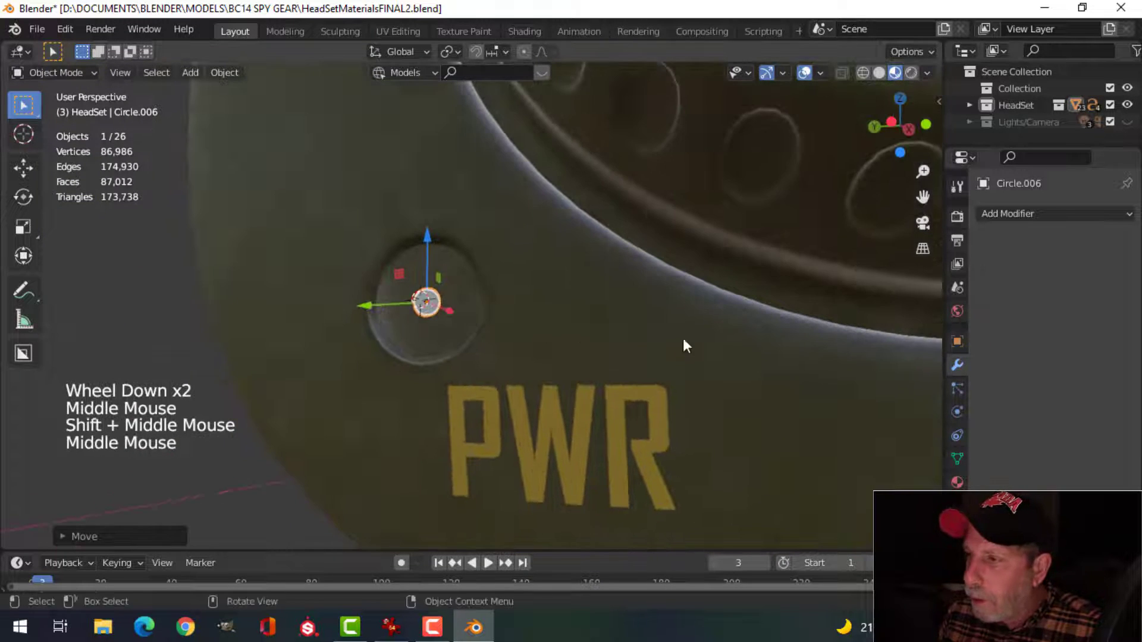
click(956, 483)
click(1033, 264)
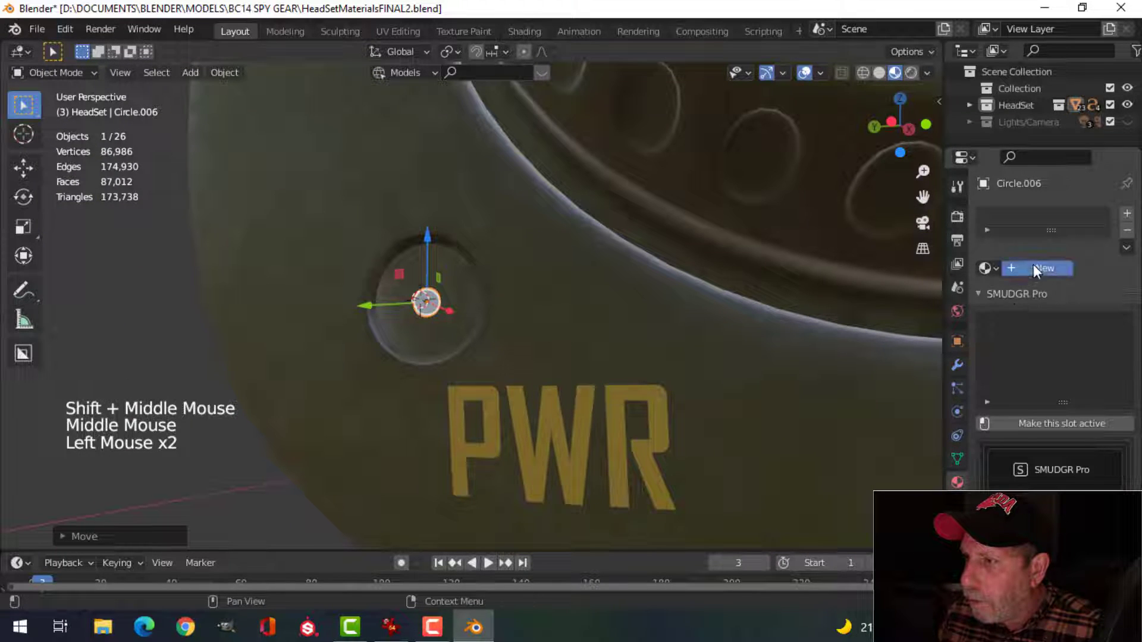
triple_click(1045, 220)
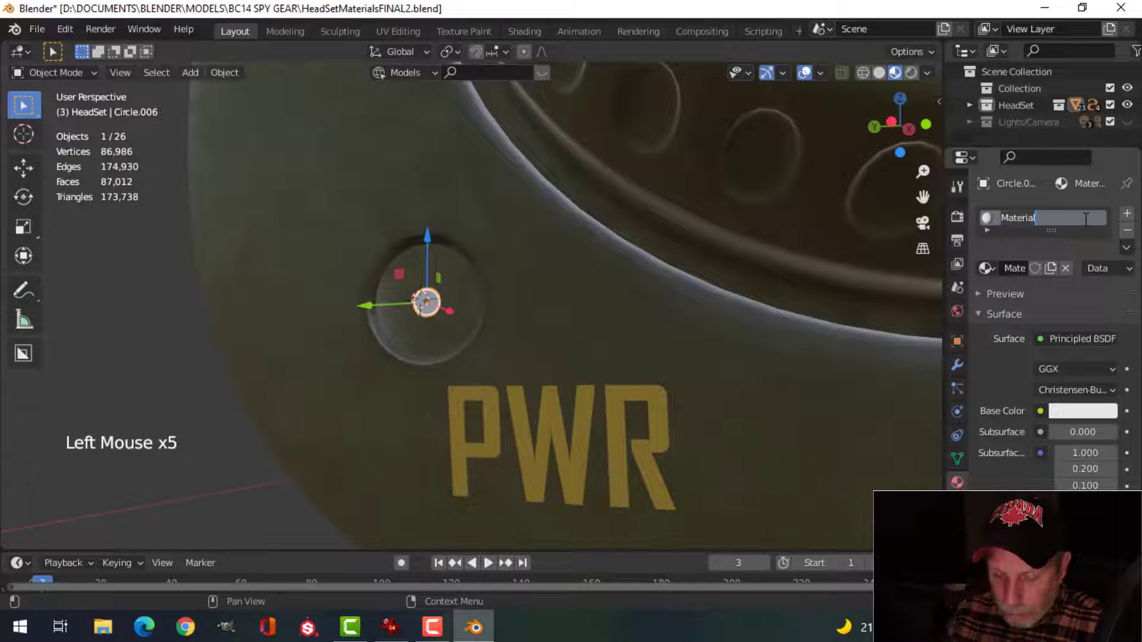
text(Emission)
key(Return)
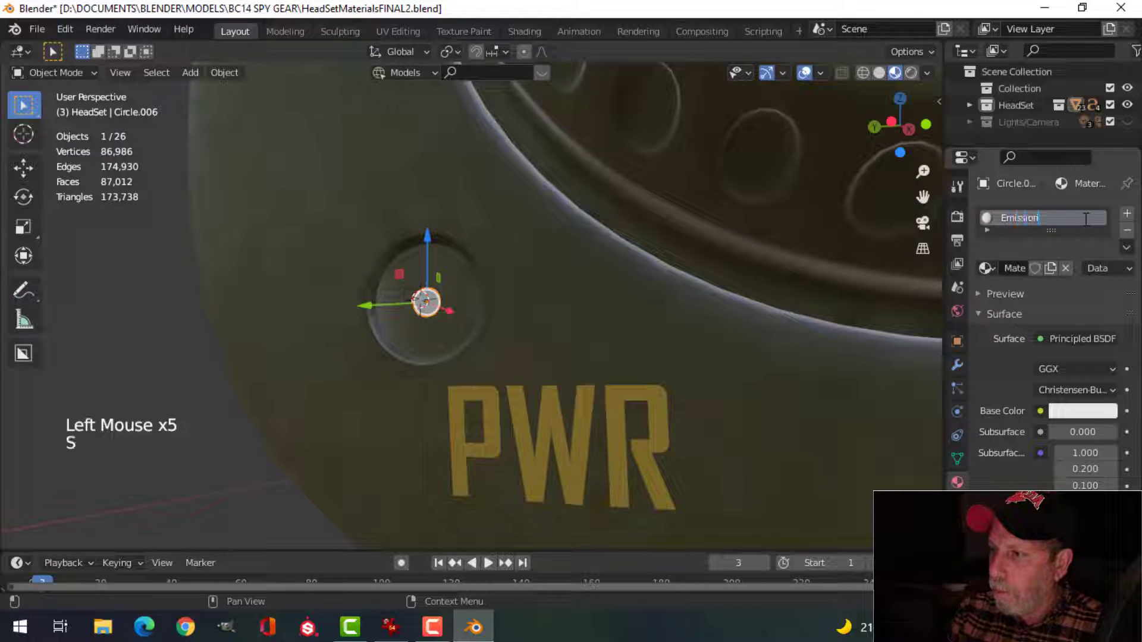
Change the disc material's surface shader to Emission and set its strength to 15
click(1070, 339)
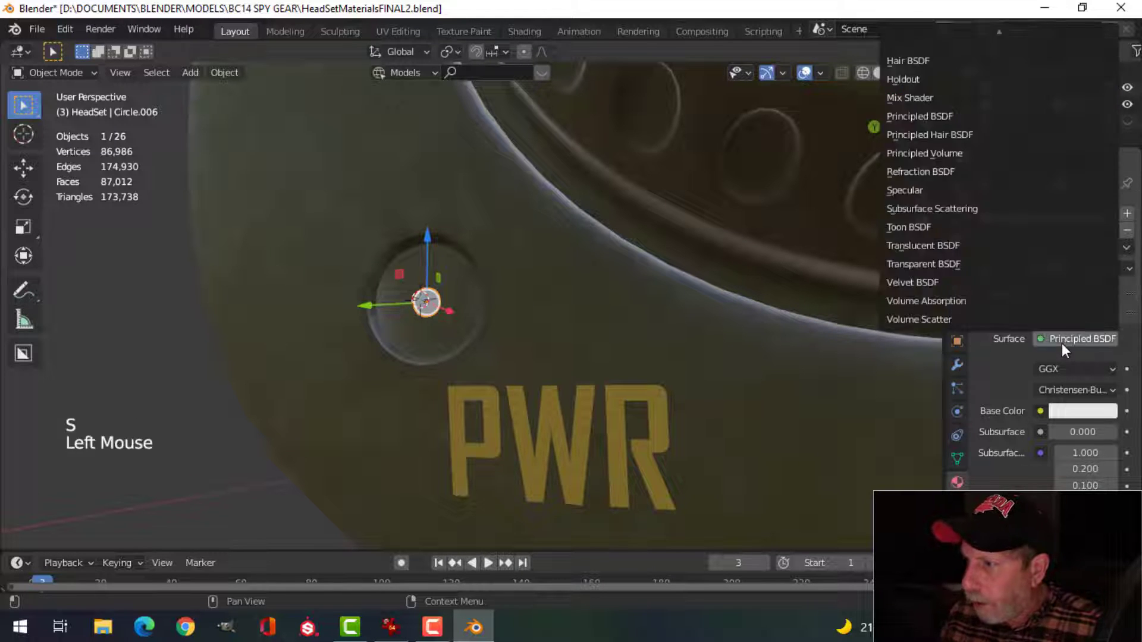
scroll(954, 125, up, 6)
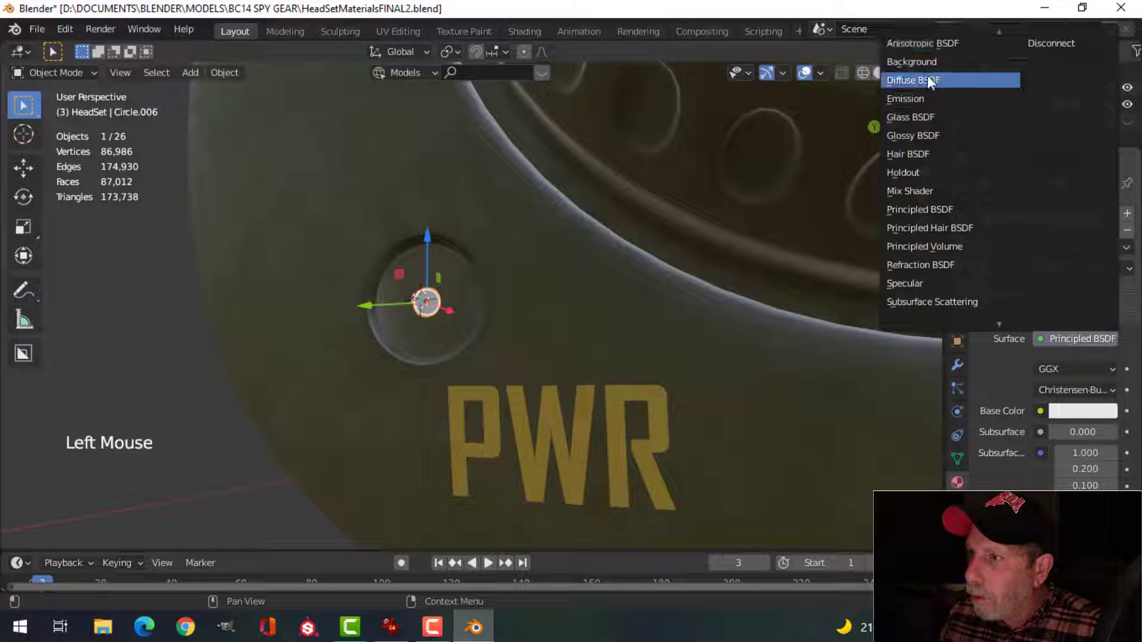
click(927, 96)
click(1071, 390)
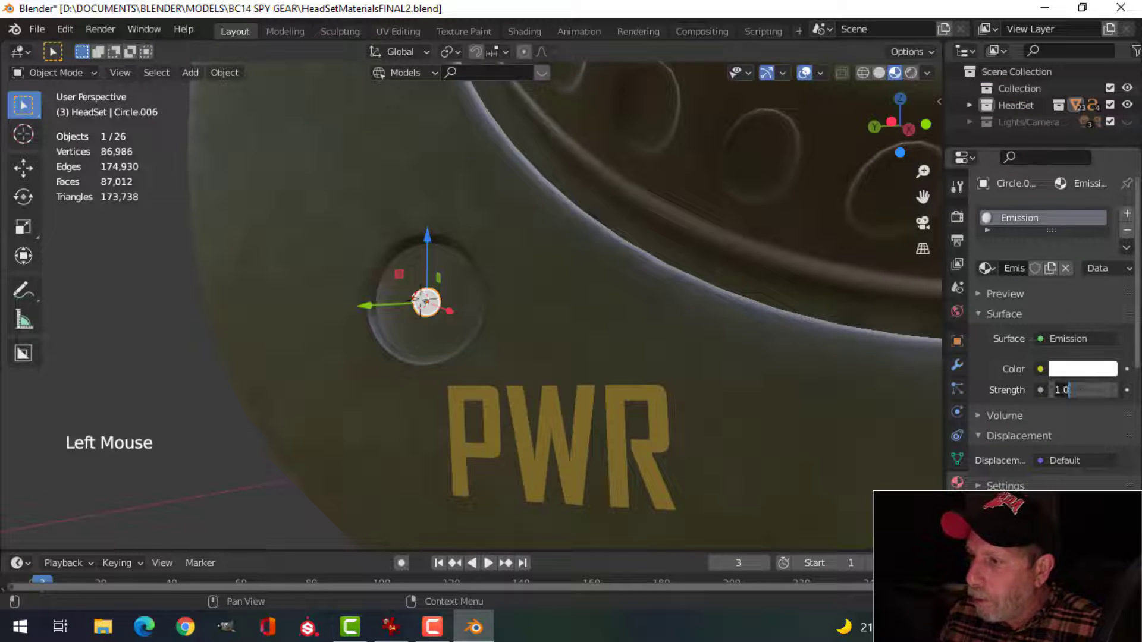
text(15)
key(Return)
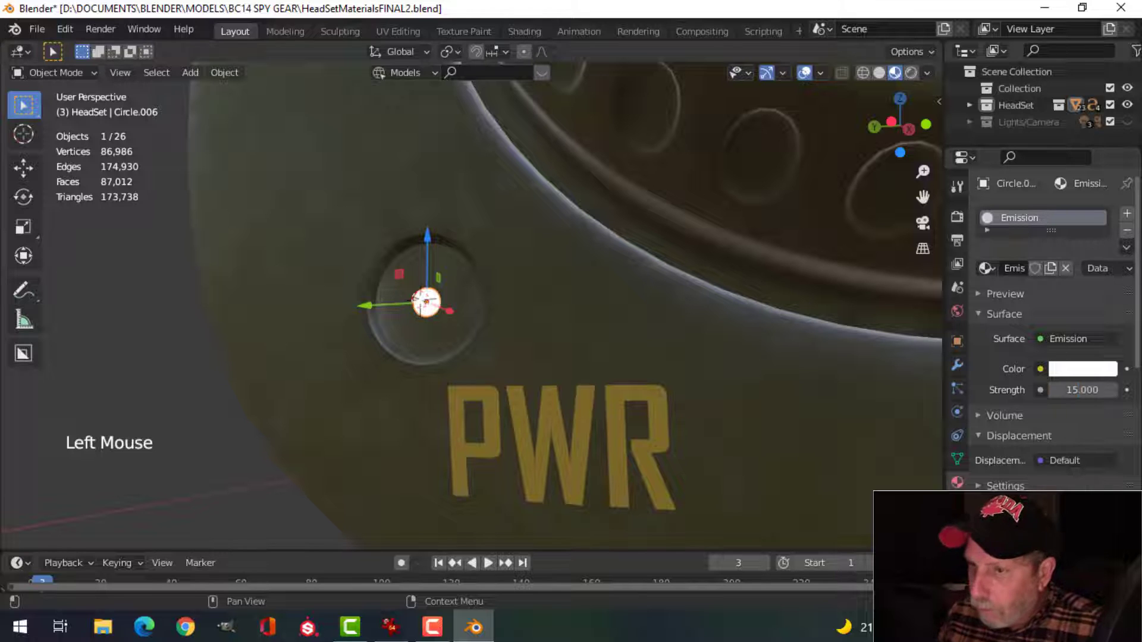
Unhide the power button and change the surface shader of its PowerBtn material to Translucent BSDF
key(alt+a)
middle_drag(523, 318, 575, 310)
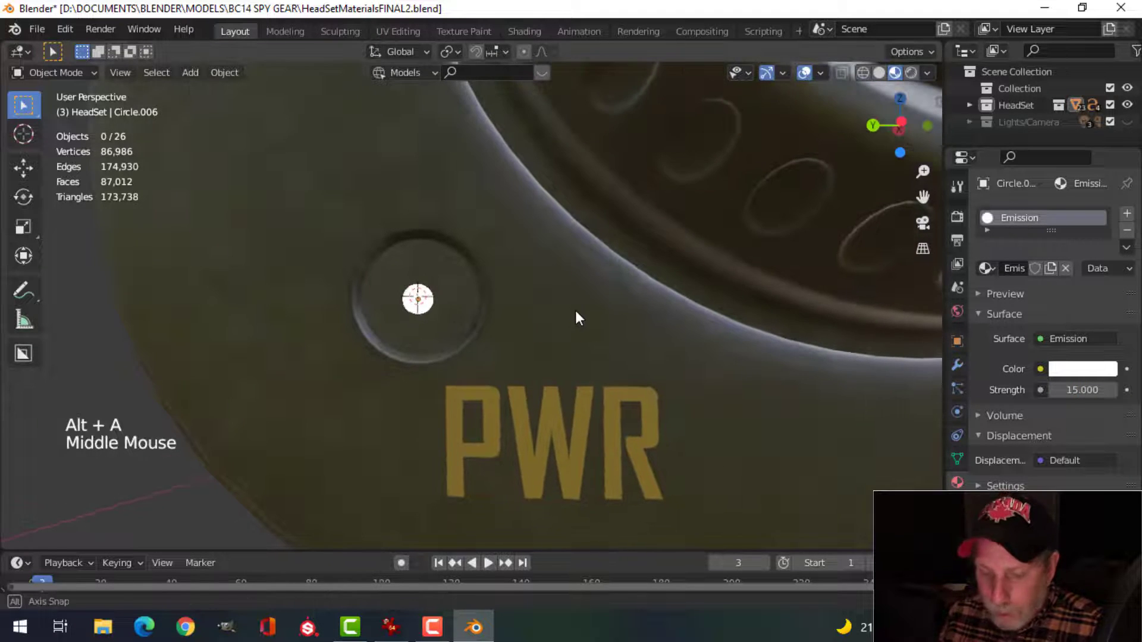
key(alt+h)
key(alt+a)
click(450, 285)
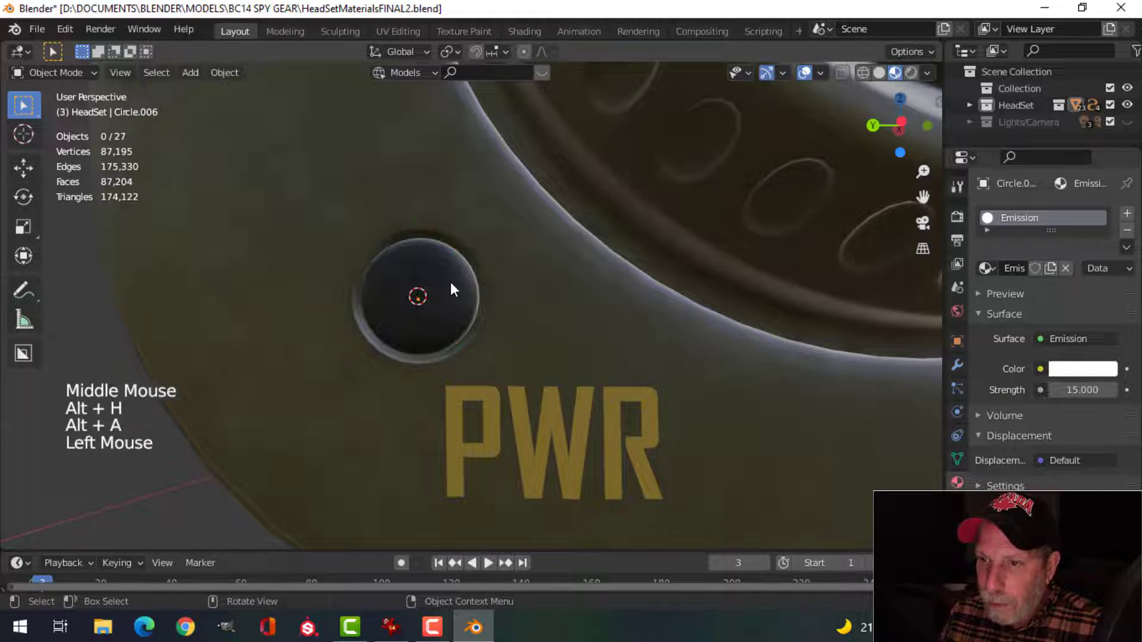
scroll(592, 341, down, 4)
middle_drag(592, 341, 701, 359)
scroll(596, 348, down, 1)
scroll(593, 338, down, 1)
click(1078, 338)
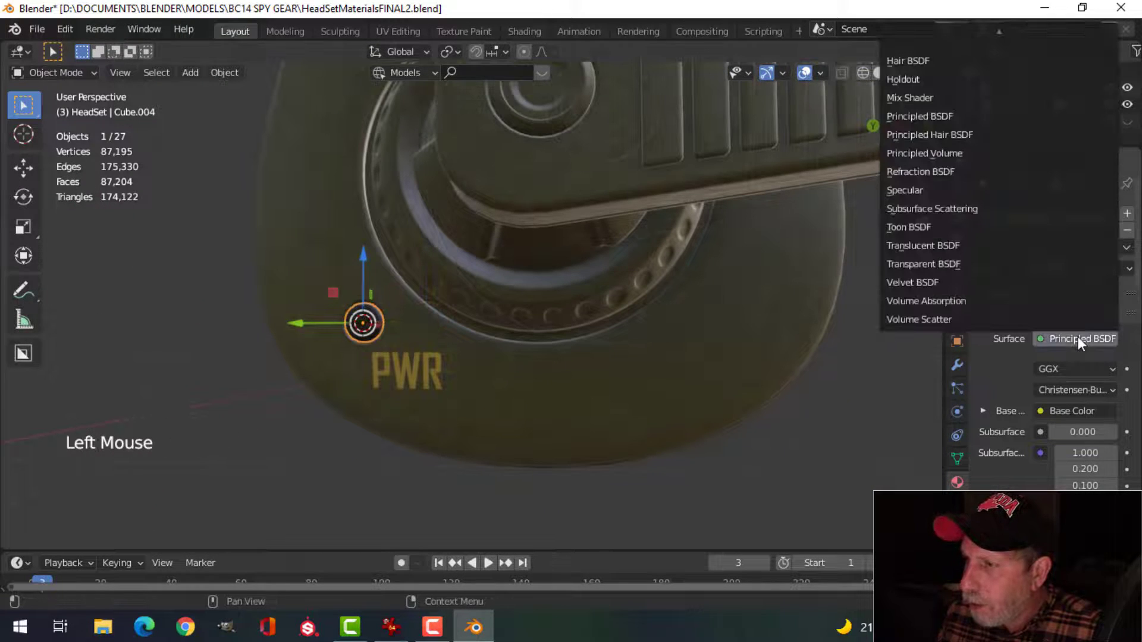
click(940, 247)
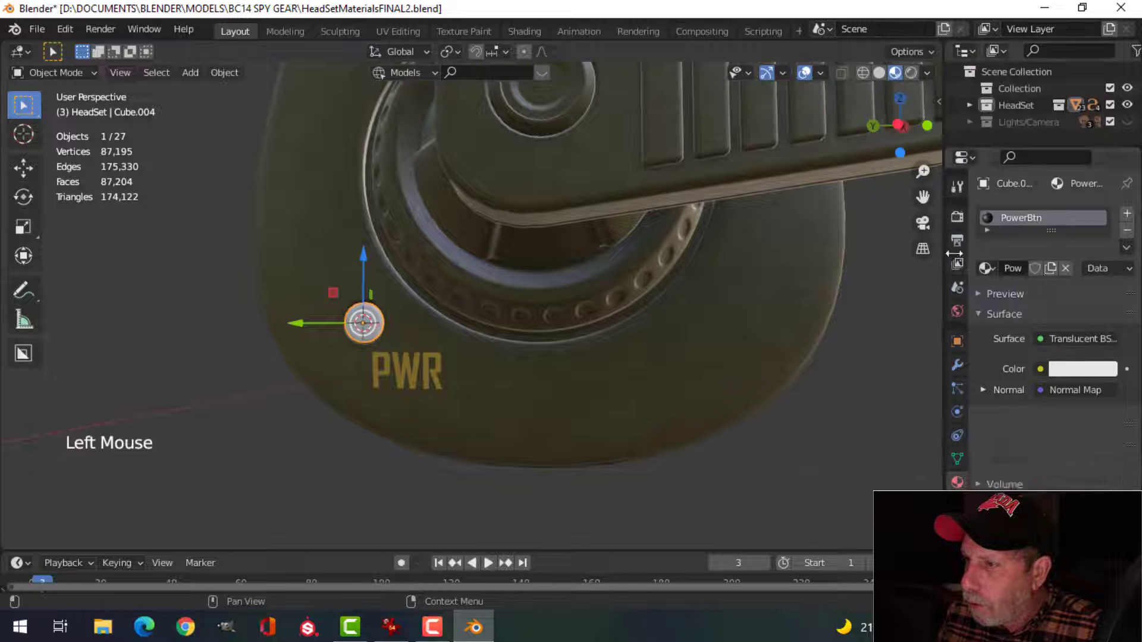
Set the PowerBtn translucent color to a darker green, about H 0.305, S 0.553, V 0.480, and clear the selection
click(1075, 370)
click(1005, 190)
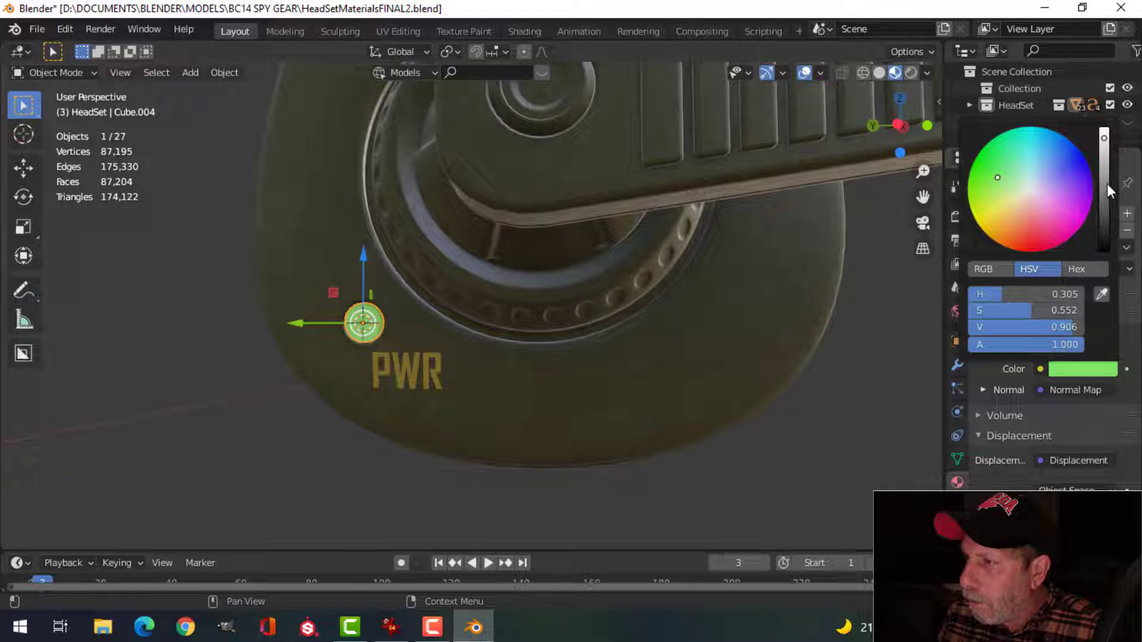
drag(1107, 185, 1104, 195)
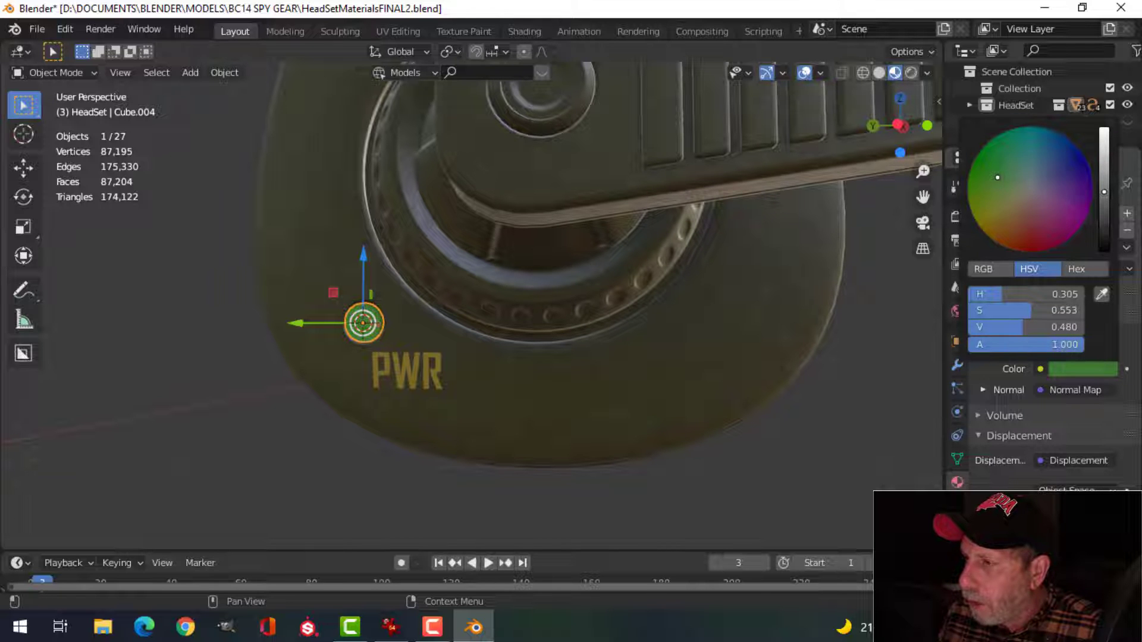
key(alt+a)
middle_drag(539, 372, 755, 330)
scroll(525, 387, down, 2)
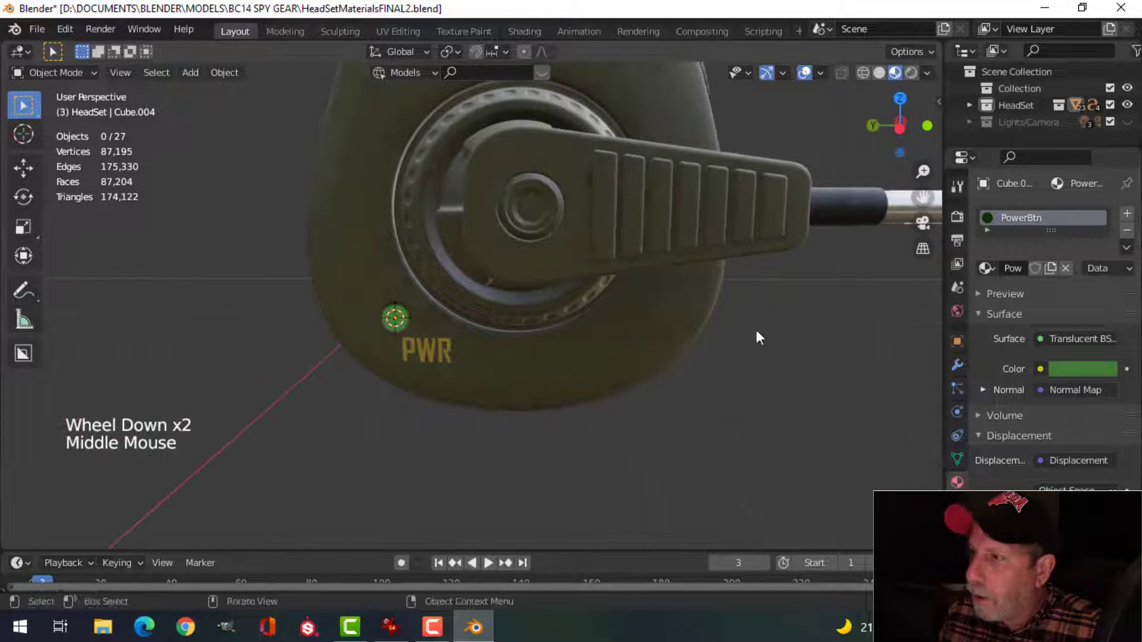
Show the Lights/Camera collection and view the headset through the scene camera
click(1127, 121)
scroll(677, 372, down, 4)
middle_drag(670, 364, 625, 364)
key(KP_0)
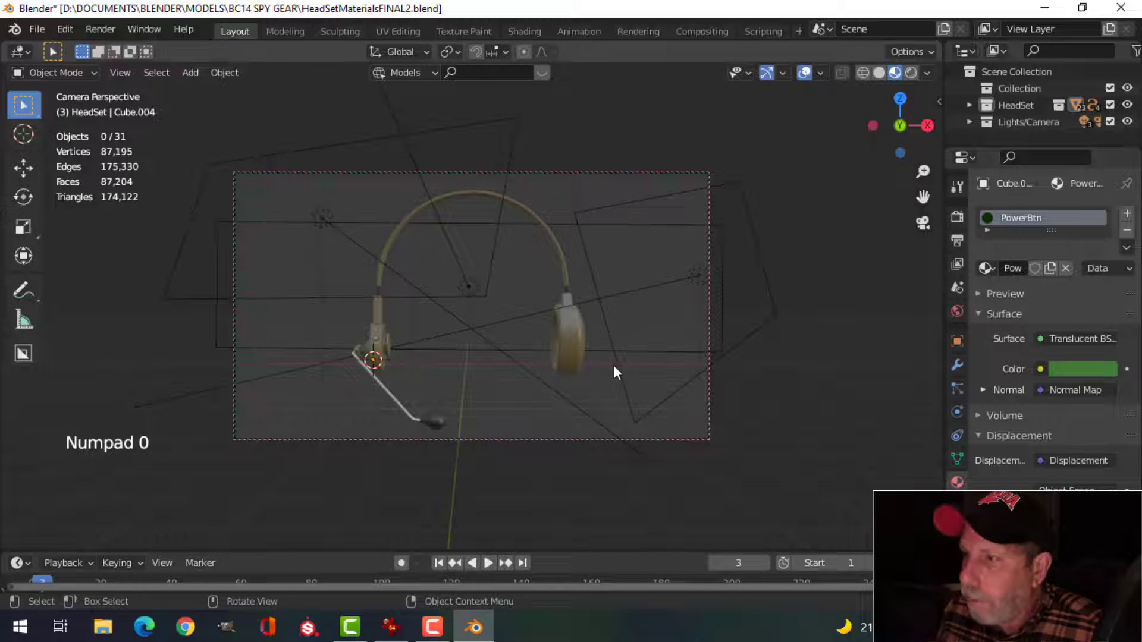
Select Camera in the Lights/Camera collection and duplicate it
click(968, 123)
scroll(1031, 128, down, 9)
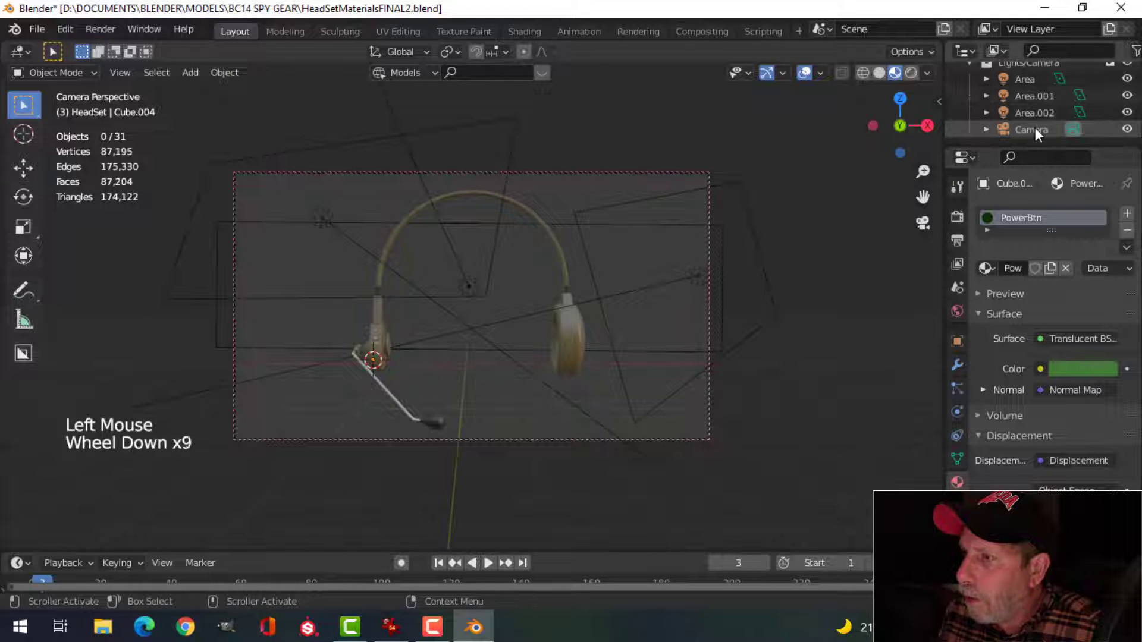
scroll(1034, 128, down, 1)
click(1034, 128)
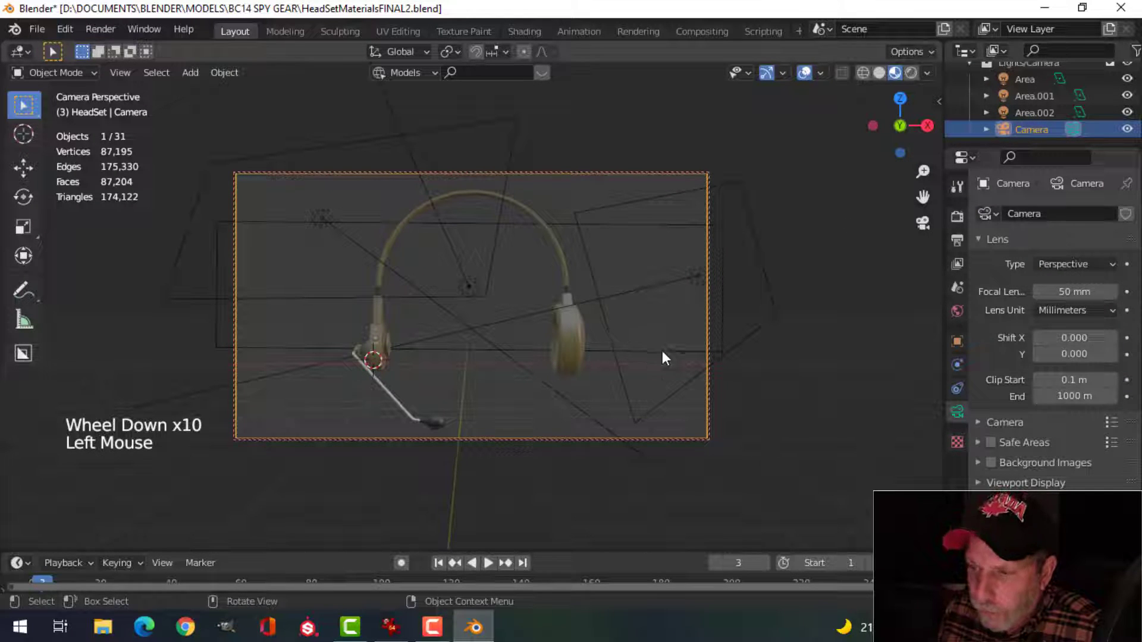
key(shift+d)
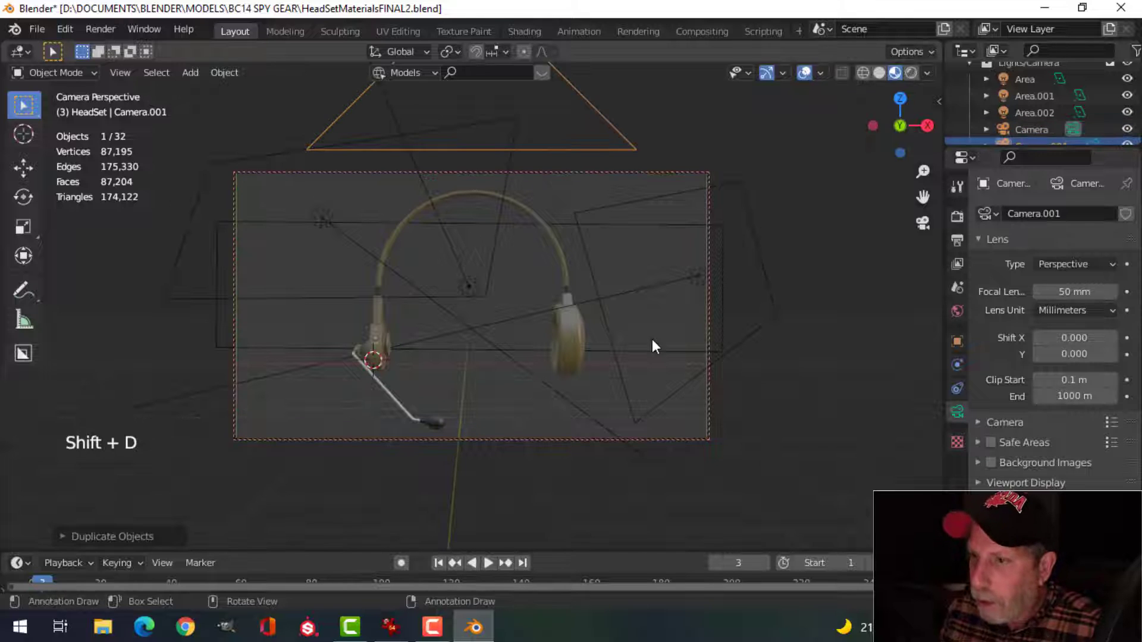
Rename the duplicated camera as Camera2
scroll(1050, 130, down, 2)
triple_click(1050, 129)
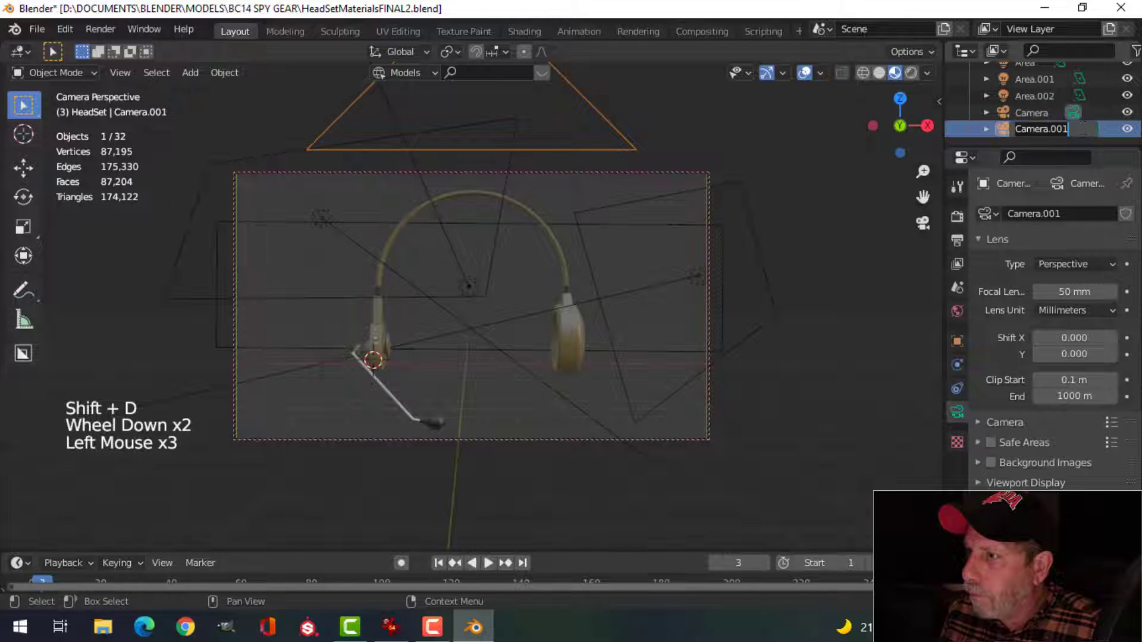
key(BackSpace)
key(BackSpace)
key(BackSpace)
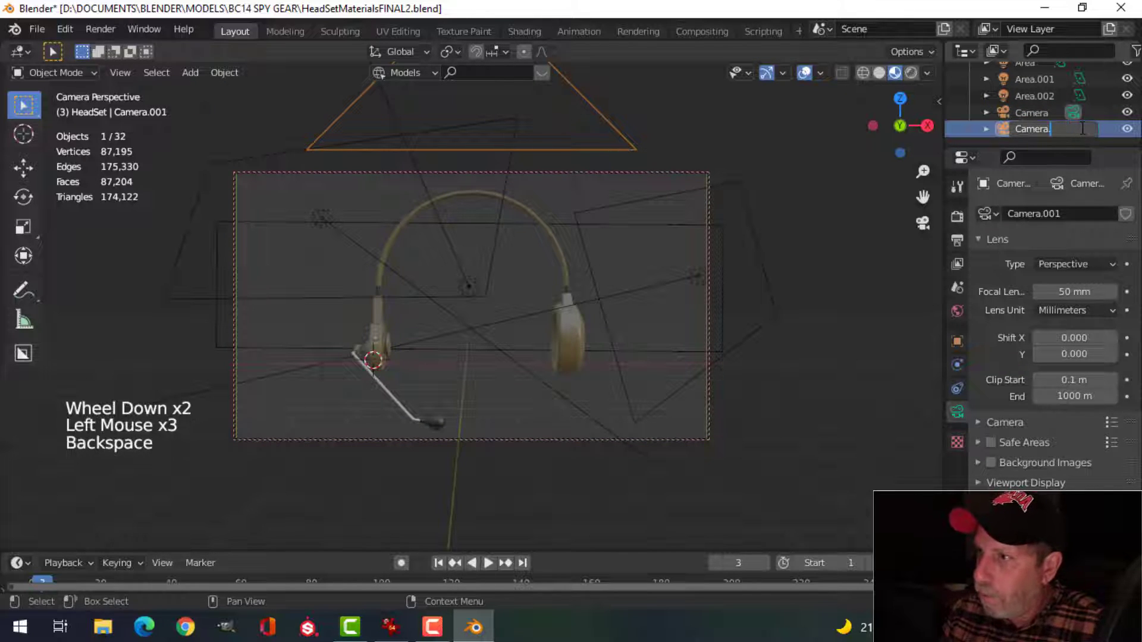
text(2)
key(Return)
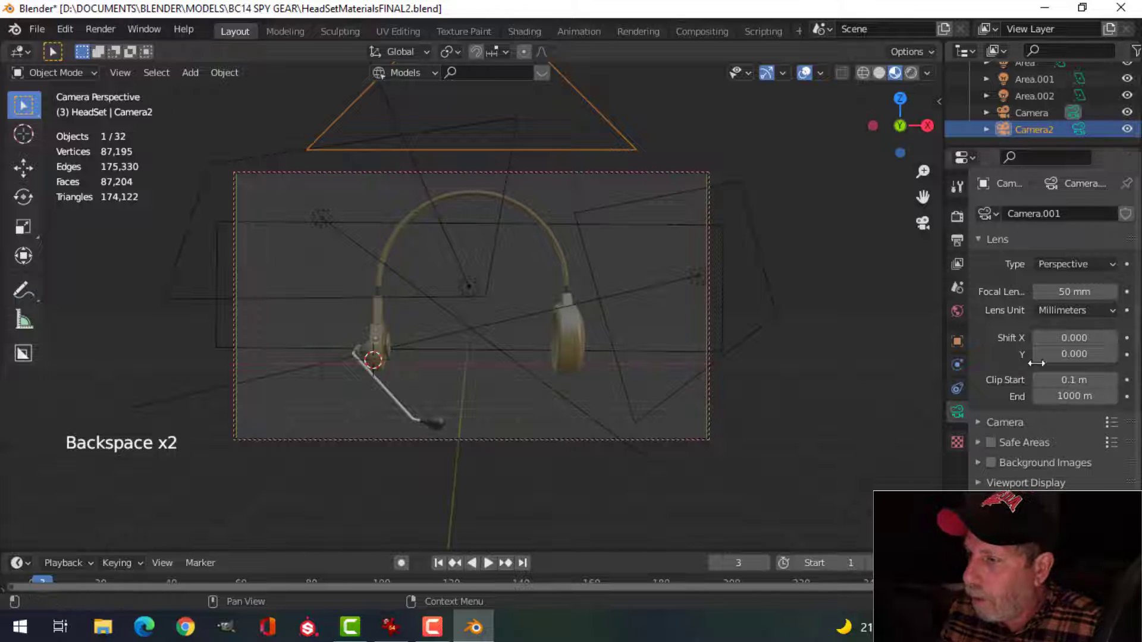
Set the scene's active camera to Camera2
click(958, 291)
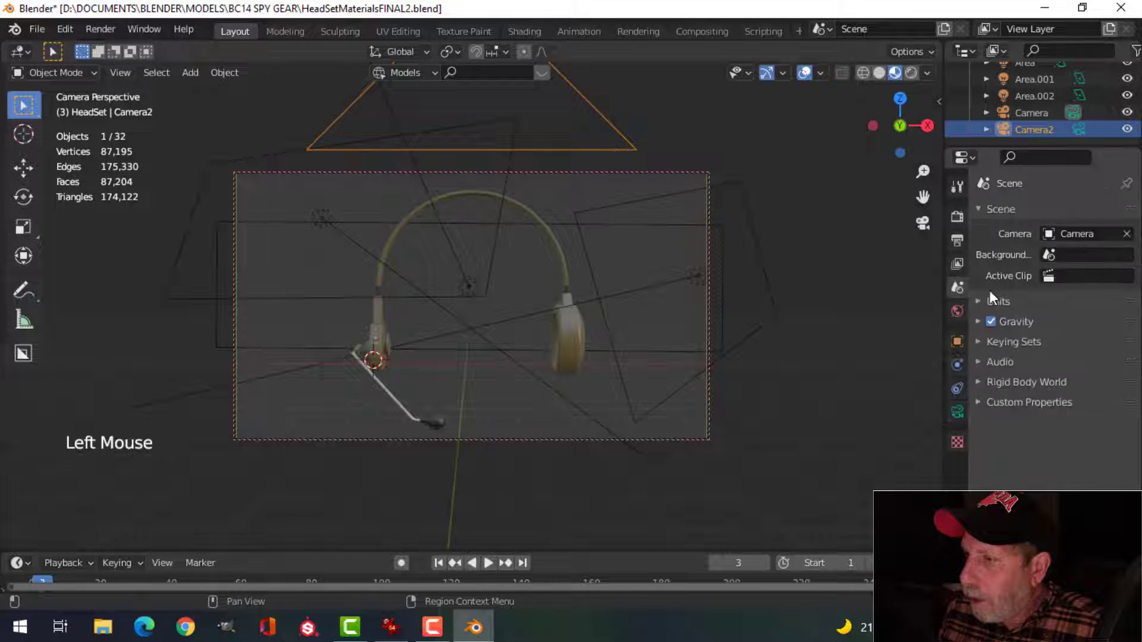
click(1096, 232)
click(975, 275)
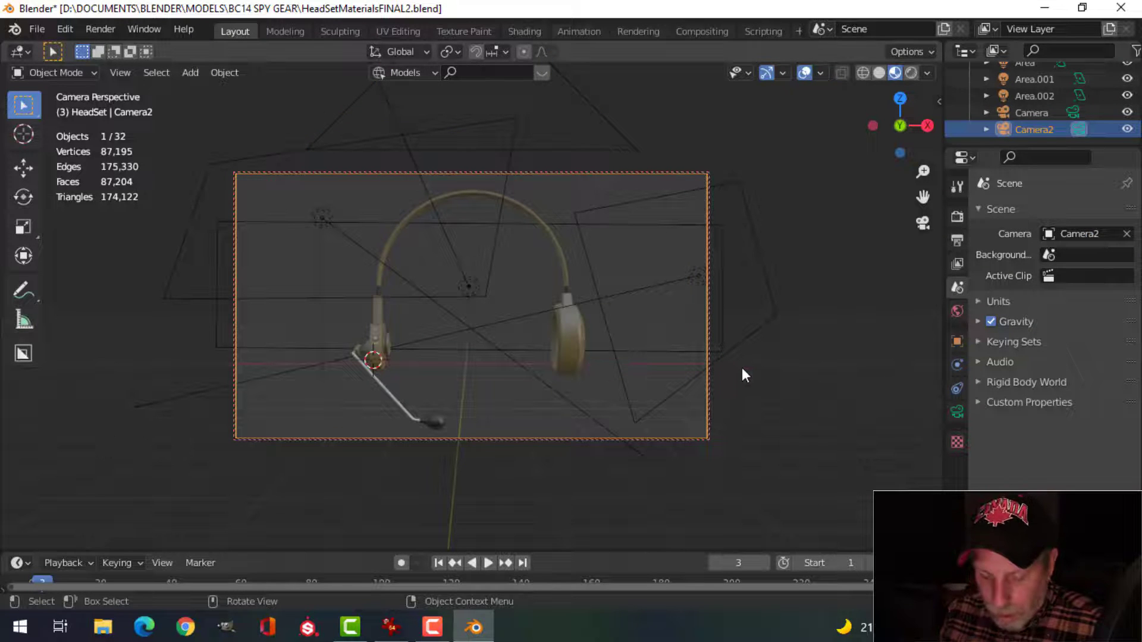
Reposition Camera2 through the locked camera view for a close-up of the earpiece, power button and microphone arm
key(n)
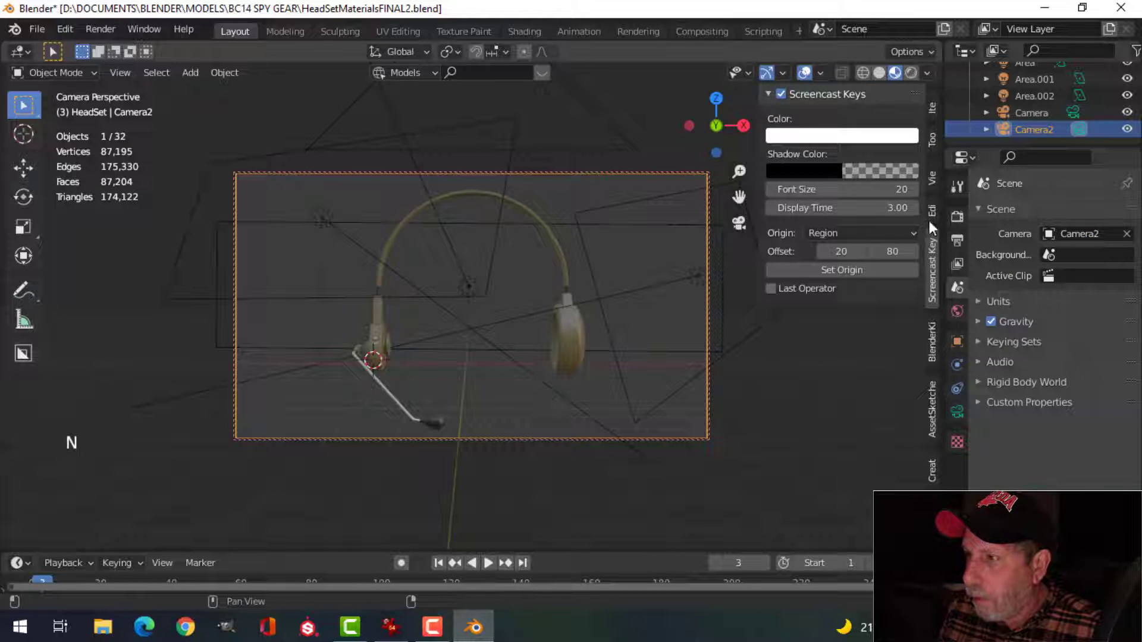
click(932, 178)
key(n)
middle_drag(366, 367, 554, 321)
scroll(542, 397, up, 2)
scroll(565, 393, up, 3)
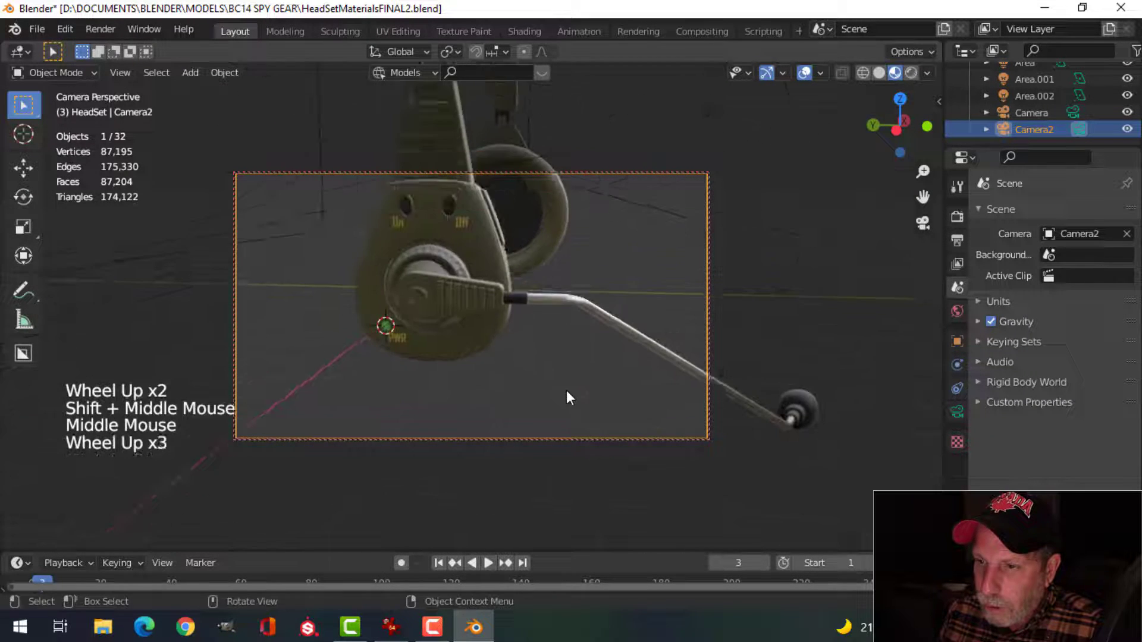
mouse_move(566, 397)
shift+middle_down()
mouse_move(571, 360)
mouse_move(566, 372)
mouse_move(525, 369)
mouse_move(594, 352)
mouse_move(576, 380)
mouse_move(591, 380)
mouse_move(550, 392)
shift+middle_up()
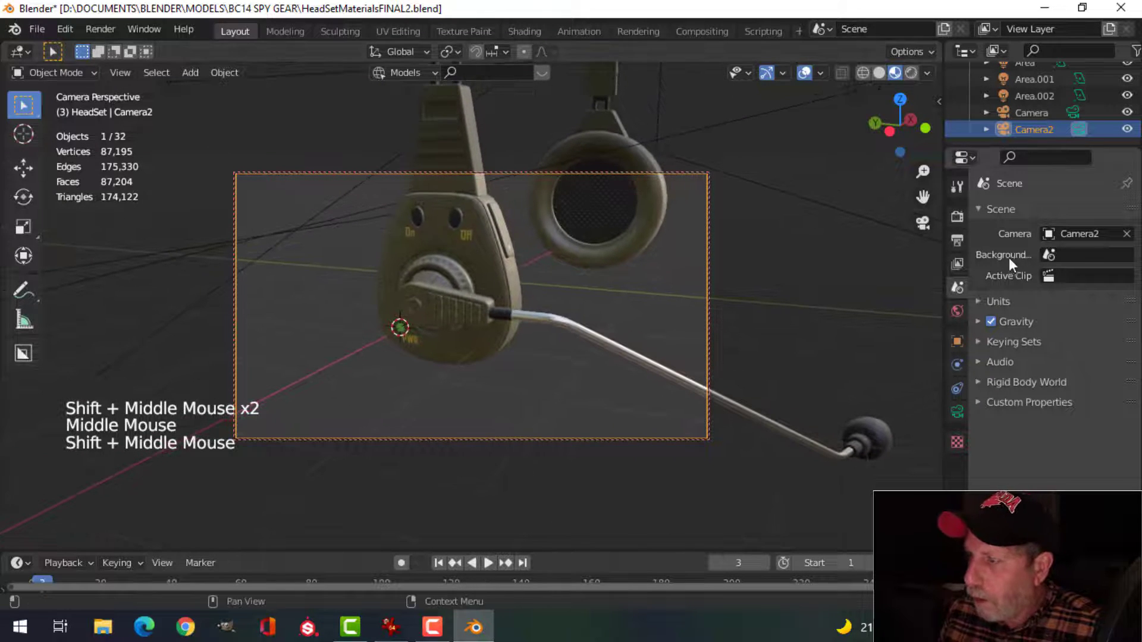
Switch the scene camera to Camera and back to Camera2 to compare the two views
click(1076, 231)
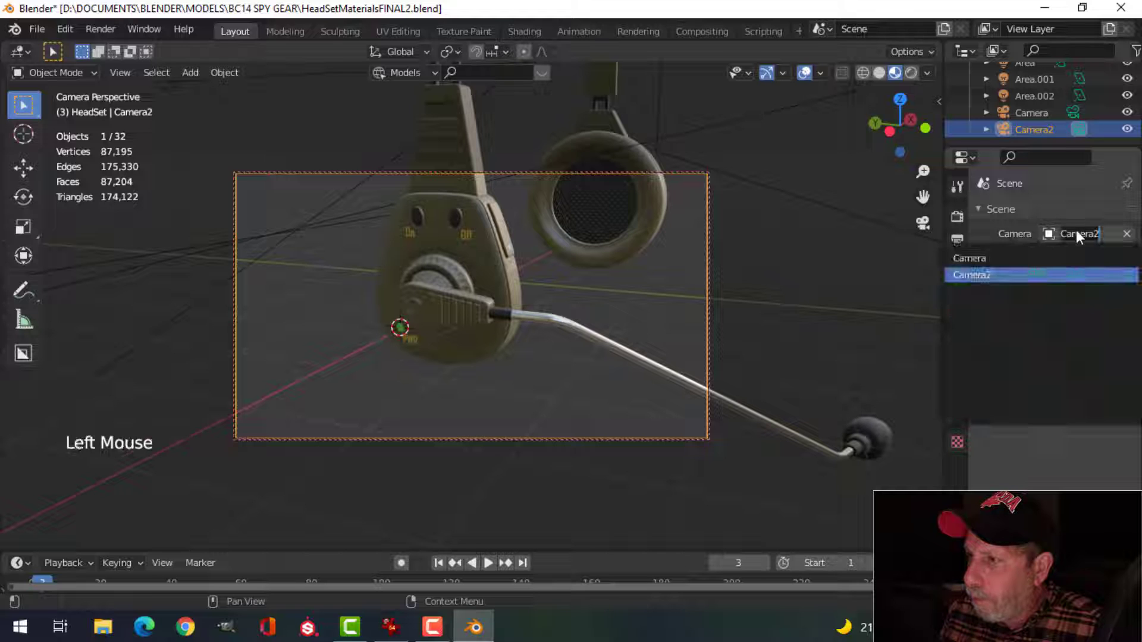
click(999, 258)
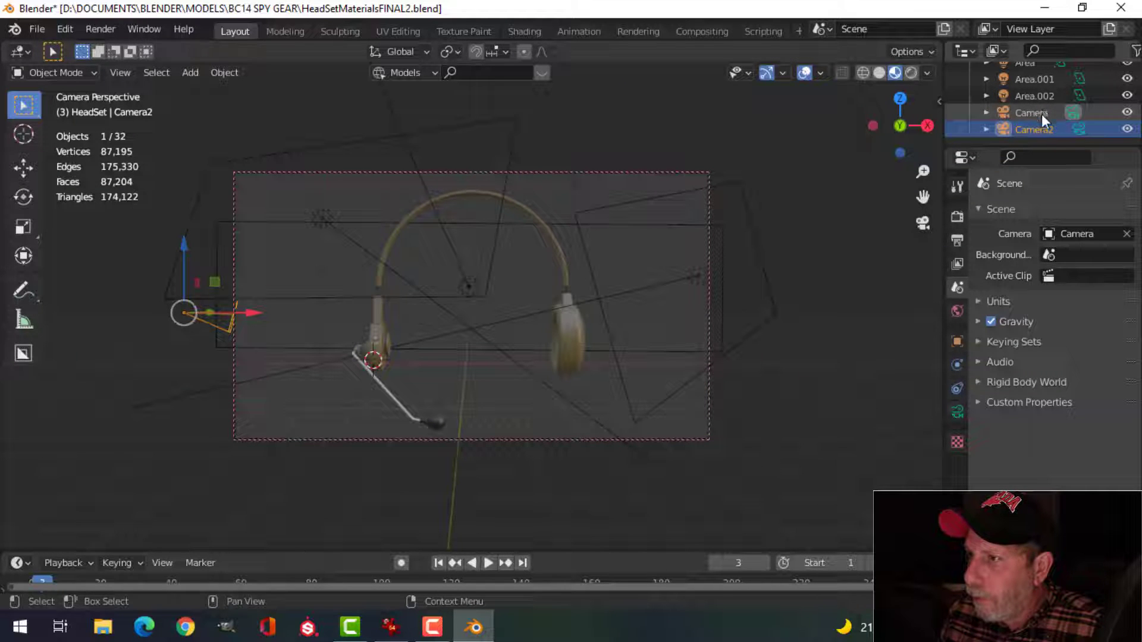
click(1076, 234)
click(999, 274)
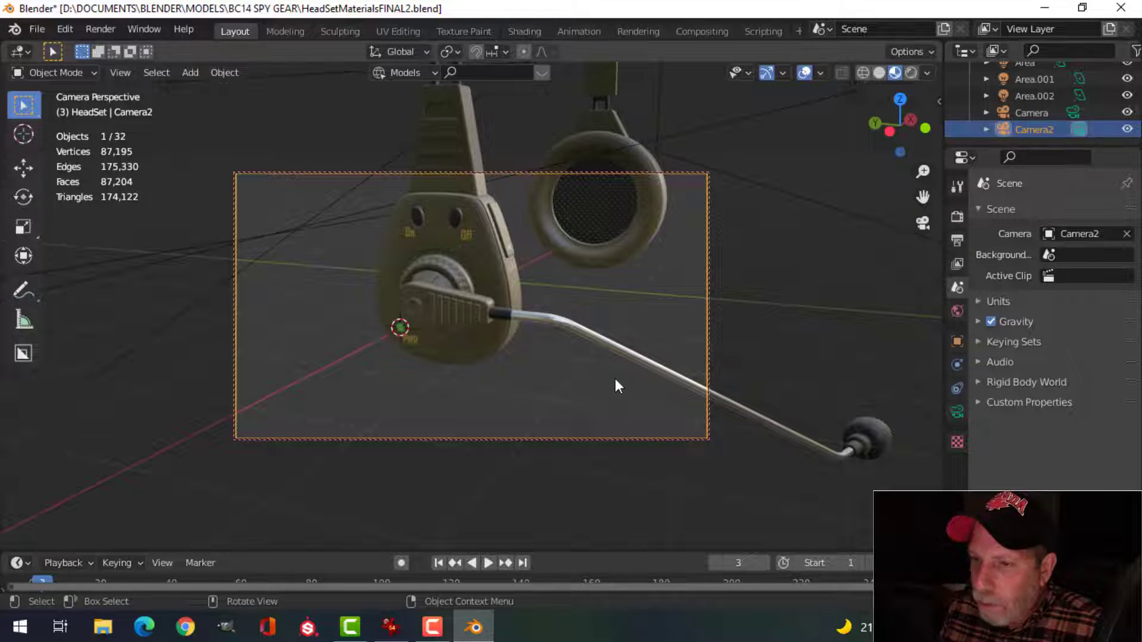
key(F12)
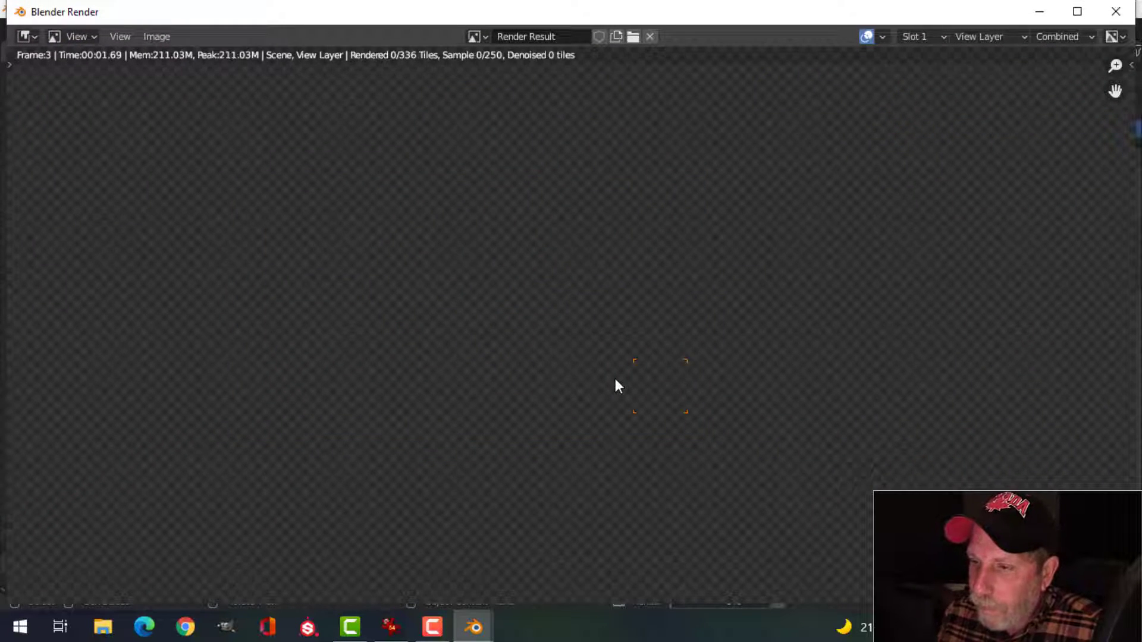
key(Escape)
key(Escape)
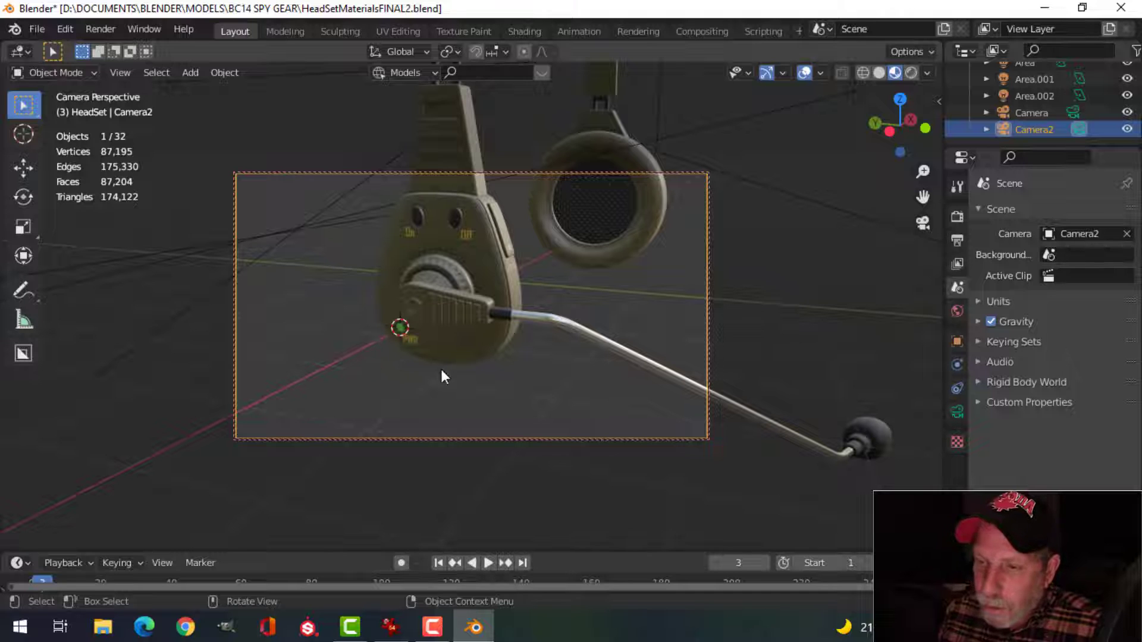
Test-render only a region around the power button and PWR label, inspect the button's glow, and clear the render region
key(ctrl+b)
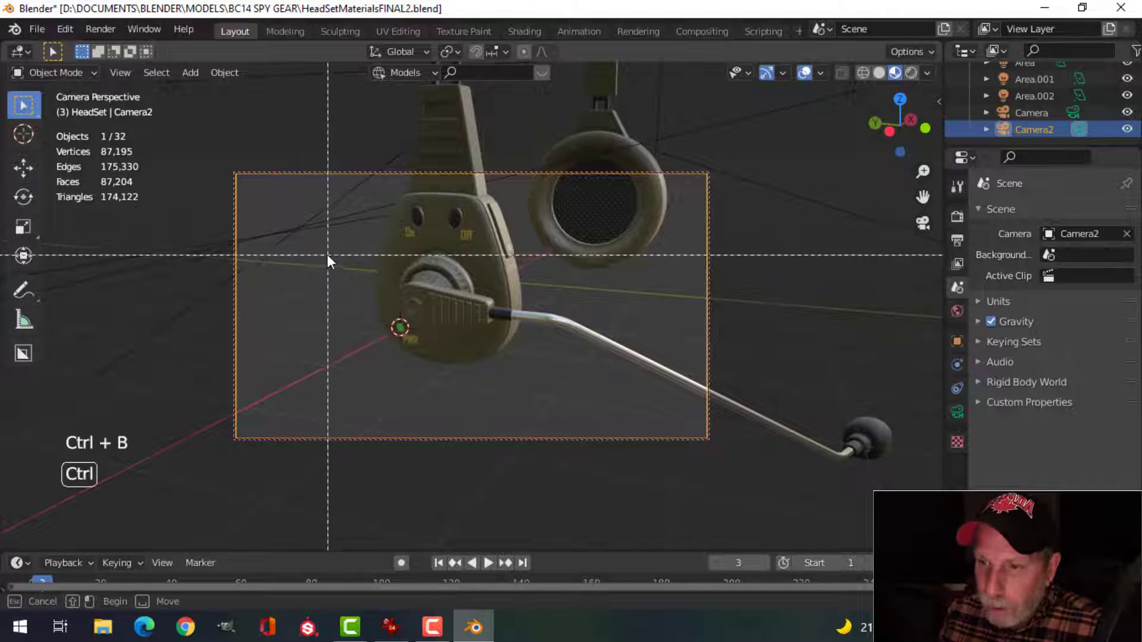
drag(327, 255, 460, 391)
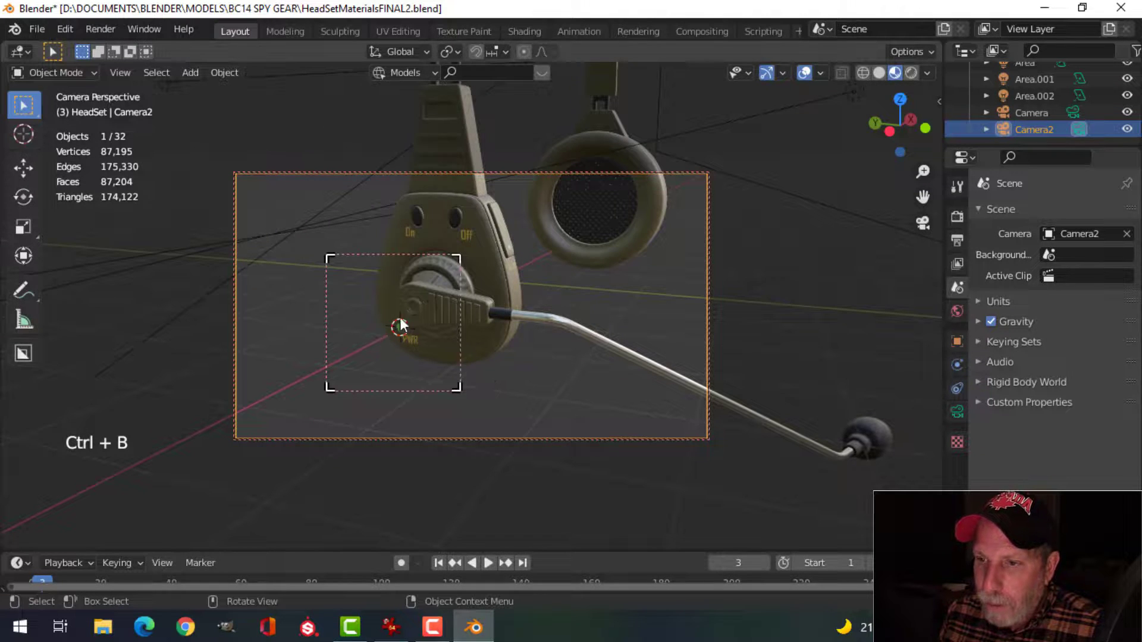
key(F12)
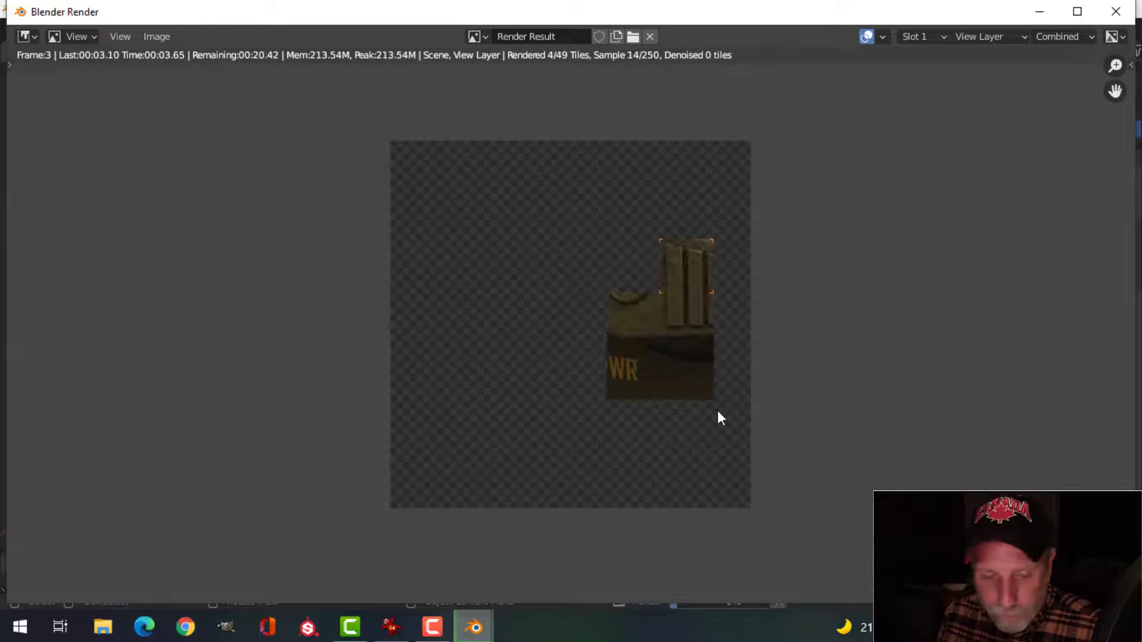
key(Escape)
scroll(1103, 96, up, 4)
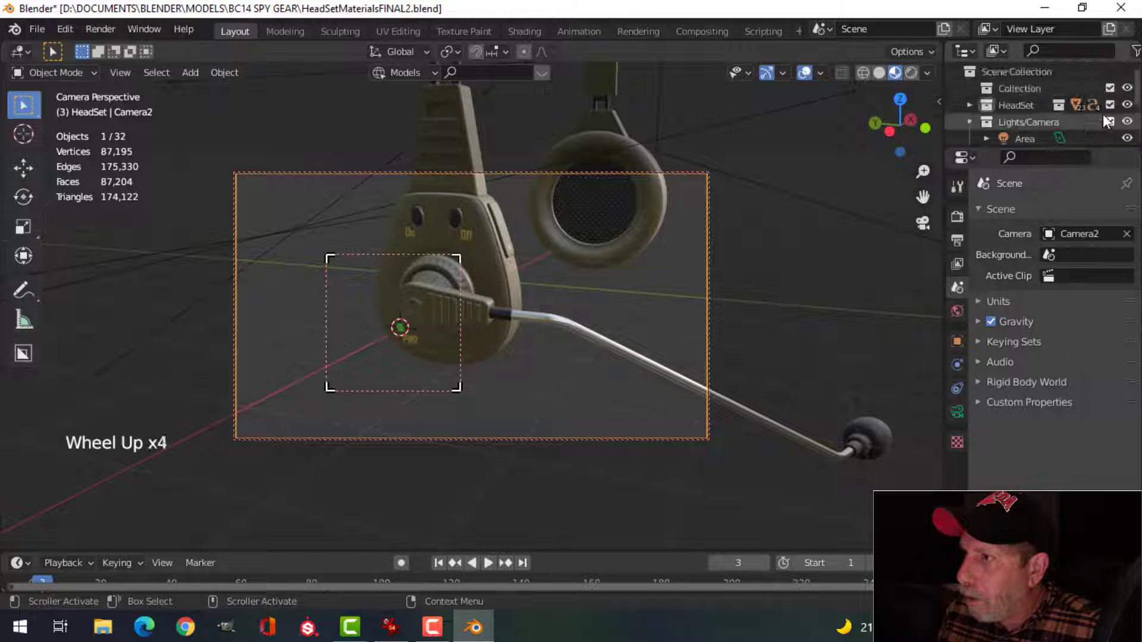
click(968, 123)
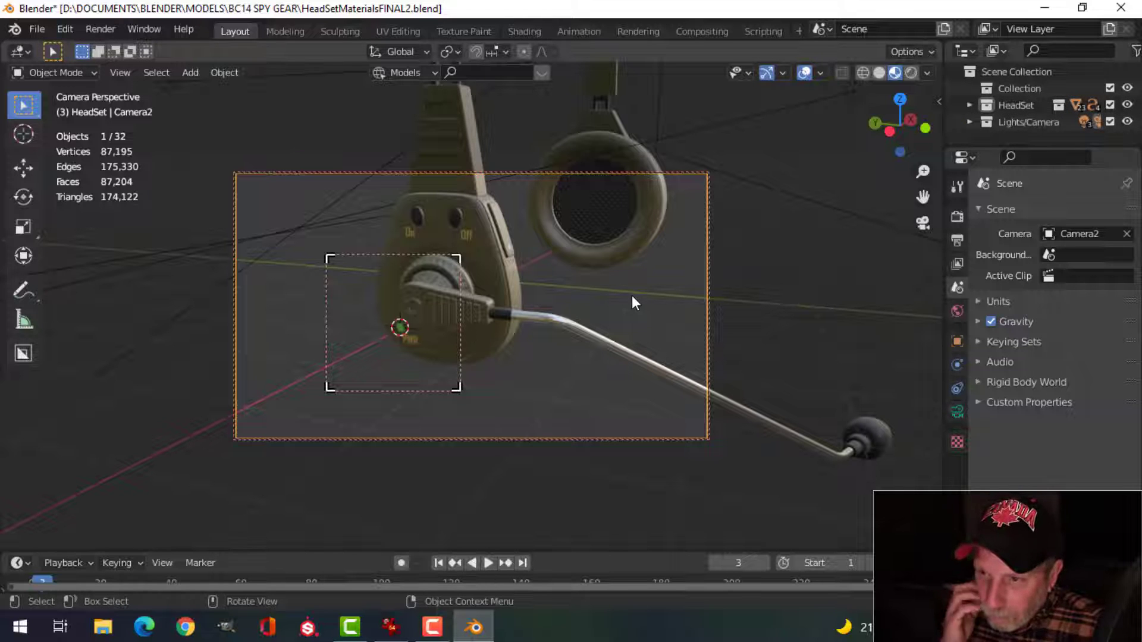
key(F12)
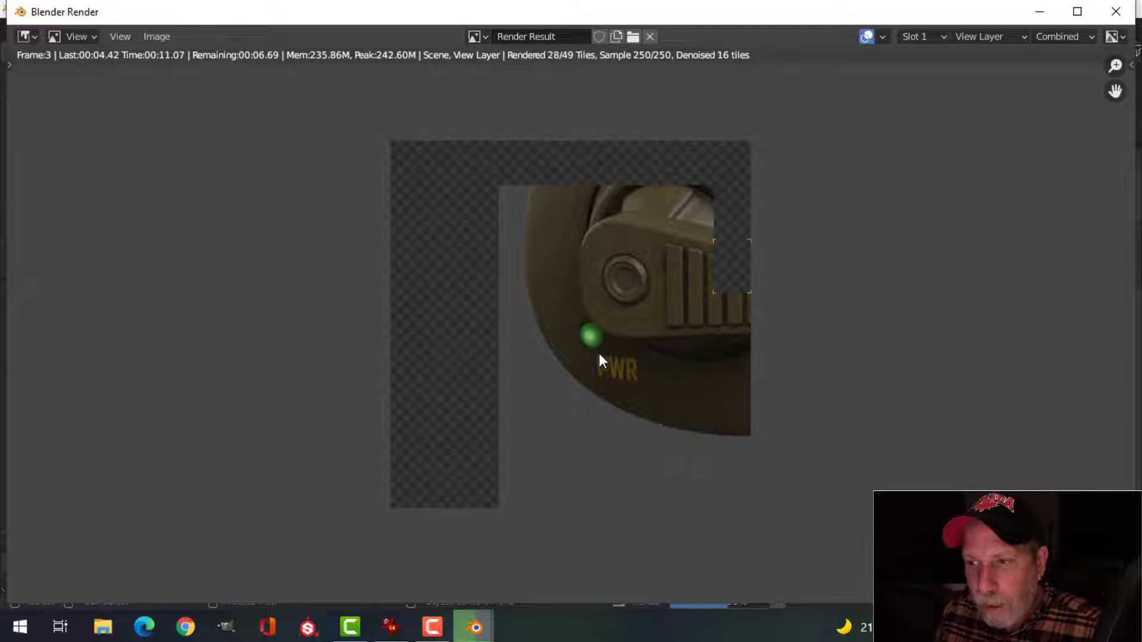
key(Escape)
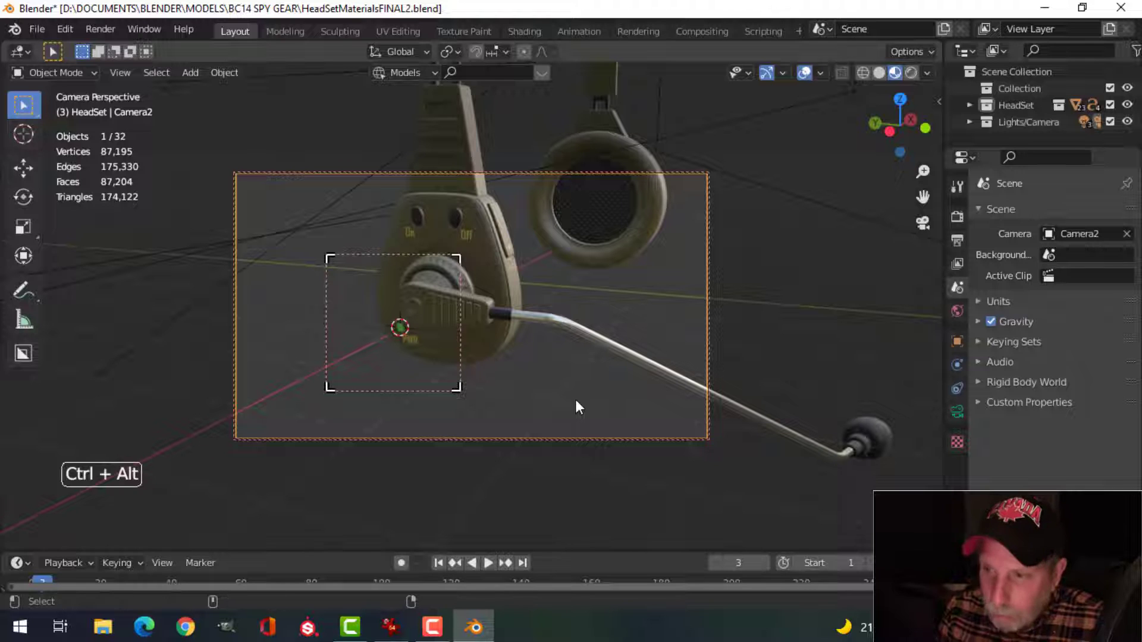
key(ctrl+alt+b)
Turn off viewport subdivision on the tapered block above the earpiece and enter Edit Mode on its mesh
key(KP_0)
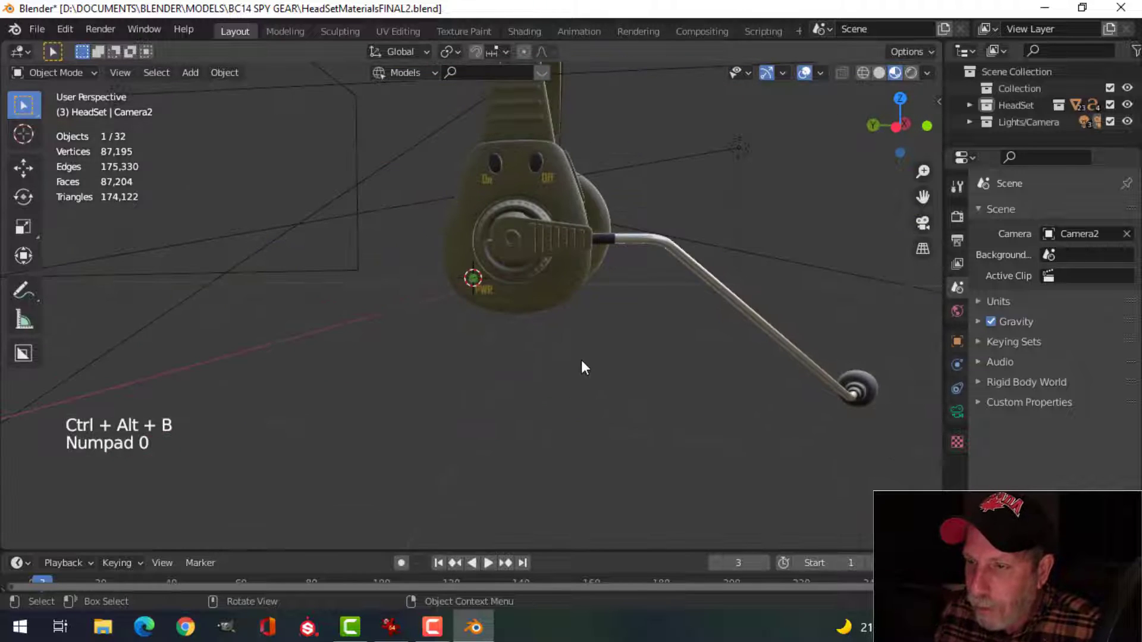
scroll(580, 359, down, 2)
middle_drag(581, 360, 487, 298)
scroll(592, 344, up, 2)
scroll(516, 341, up, 3)
key(Tab)
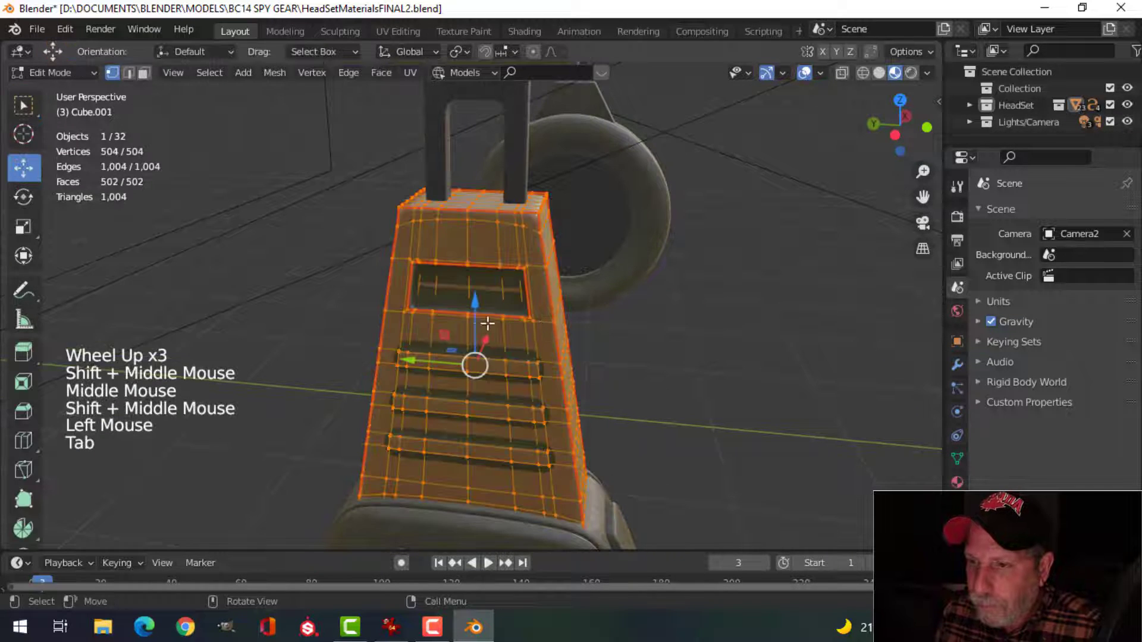
key(alt+a)
key(Tab)
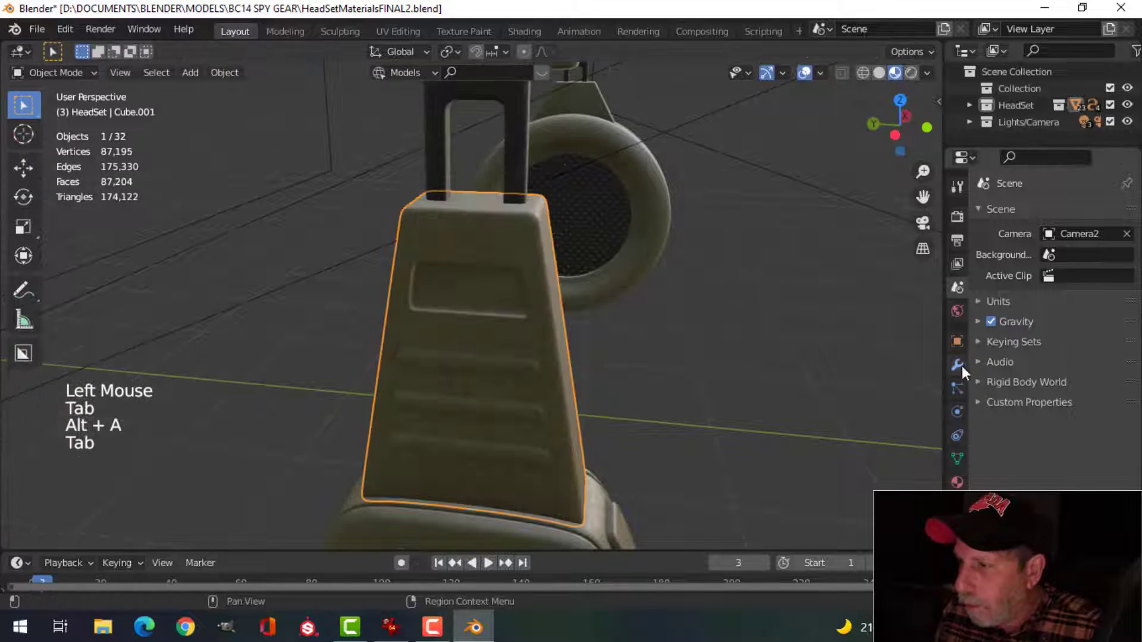
click(957, 365)
click(1056, 242)
key(Tab)
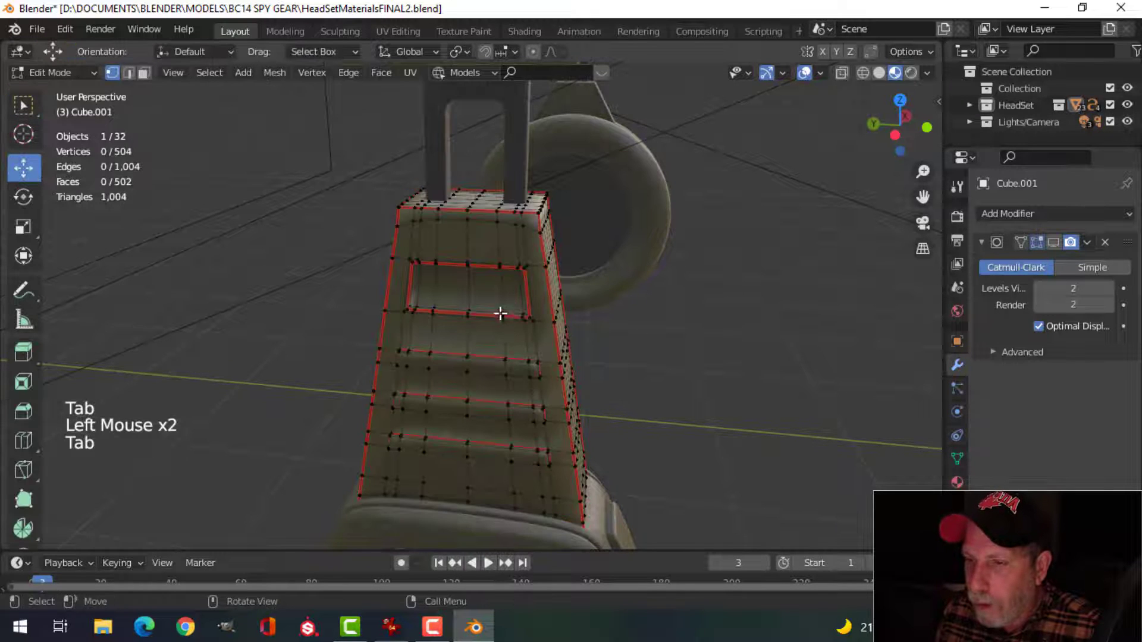
Select the six inner faces of the recessed rectangular panel on the front of the tapered block
shift+middle_drag(499, 311, 532, 350)
scroll(484, 351, up, 2)
scroll(506, 353, down, 2)
key(3)
scroll(502, 339, up, 1)
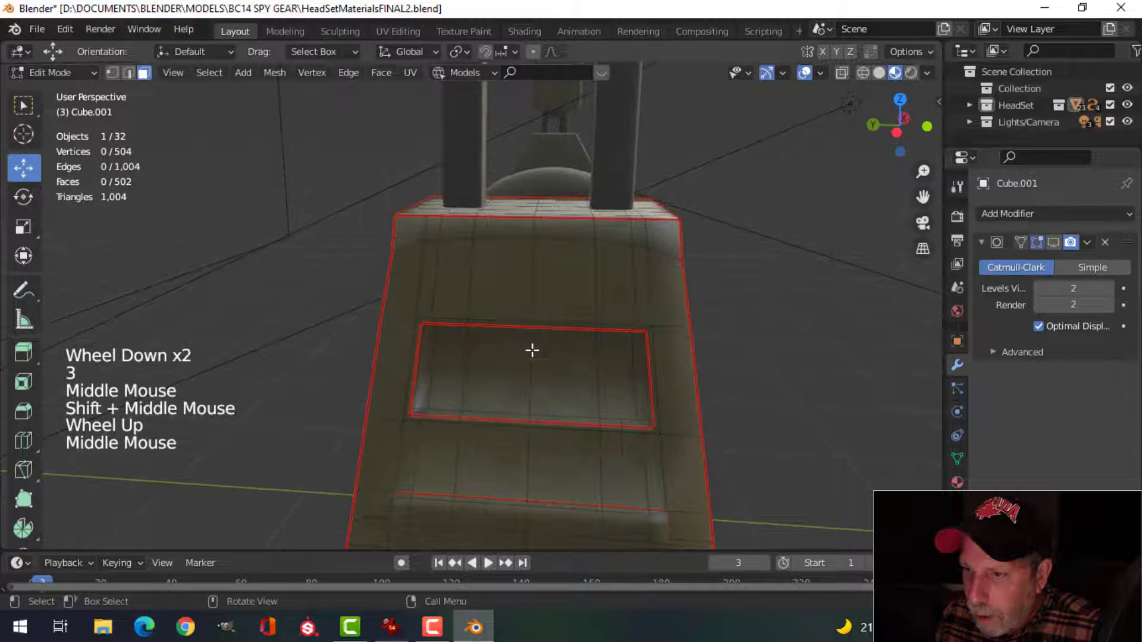
key(c)
drag(622, 385, 460, 379)
key(Escape)
middle_drag(478, 381, 466, 375)
shift+middle_drag(66, 313, 141, 364)
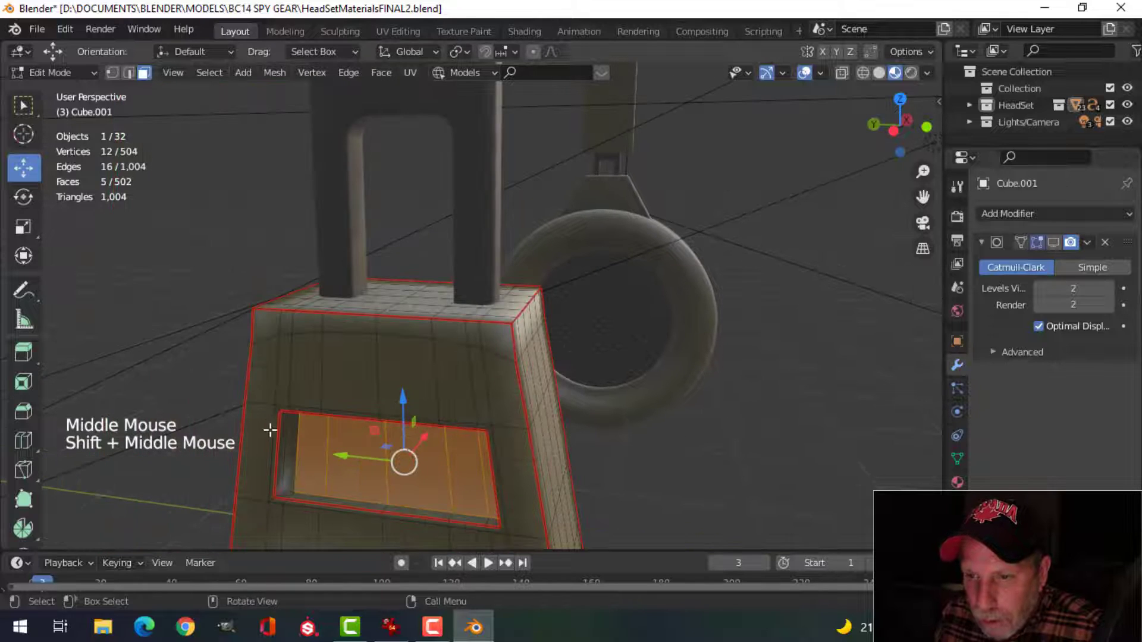
shift+click(291, 434)
middle_drag(334, 438, 390, 444)
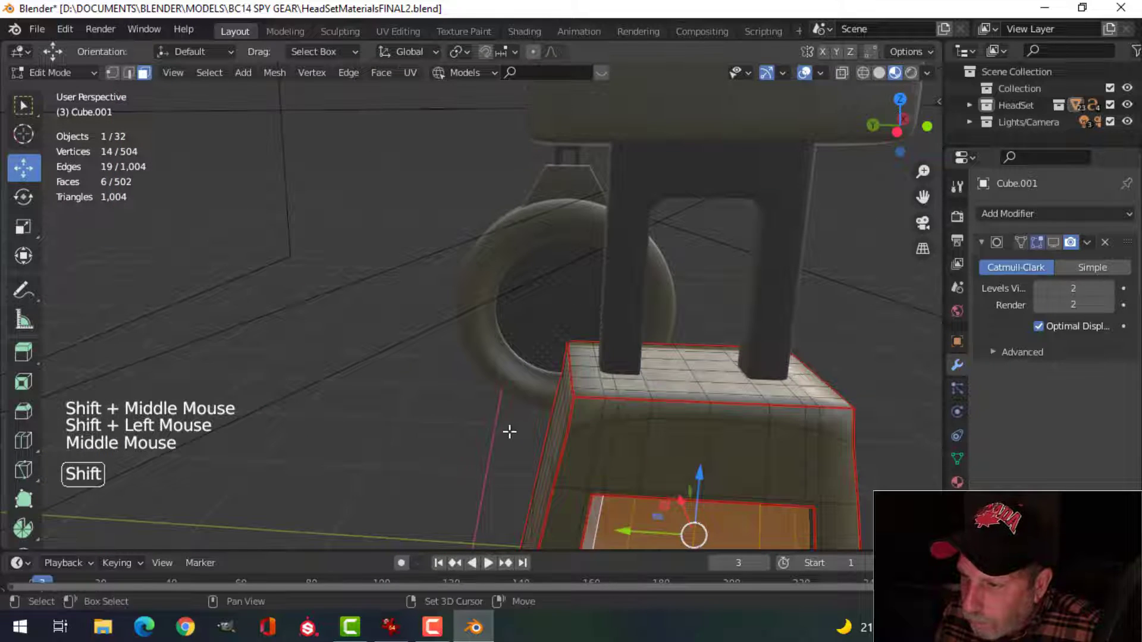
Duplicate the selected panel faces and move the copy slightly outward along the X axis
shift+middle_drag(507, 430, 595, 394)
key(KP_Decimal)
scroll(461, 386, down, 3)
scroll(576, 395, up, 2)
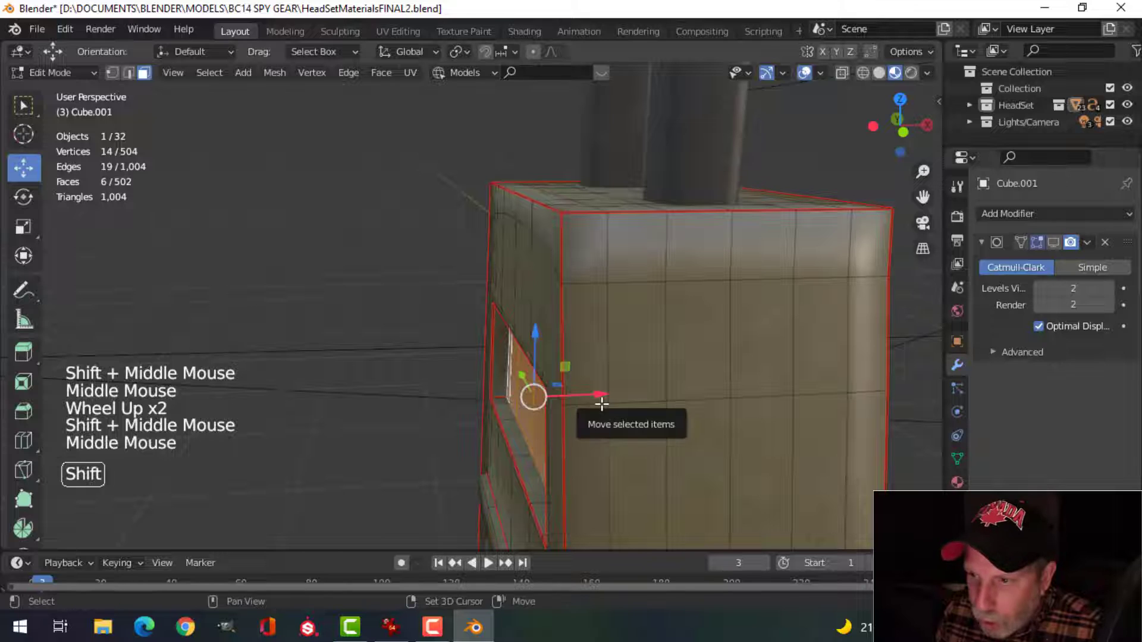
key(shift+d)
right_click(594, 394)
drag(595, 394, 580, 395)
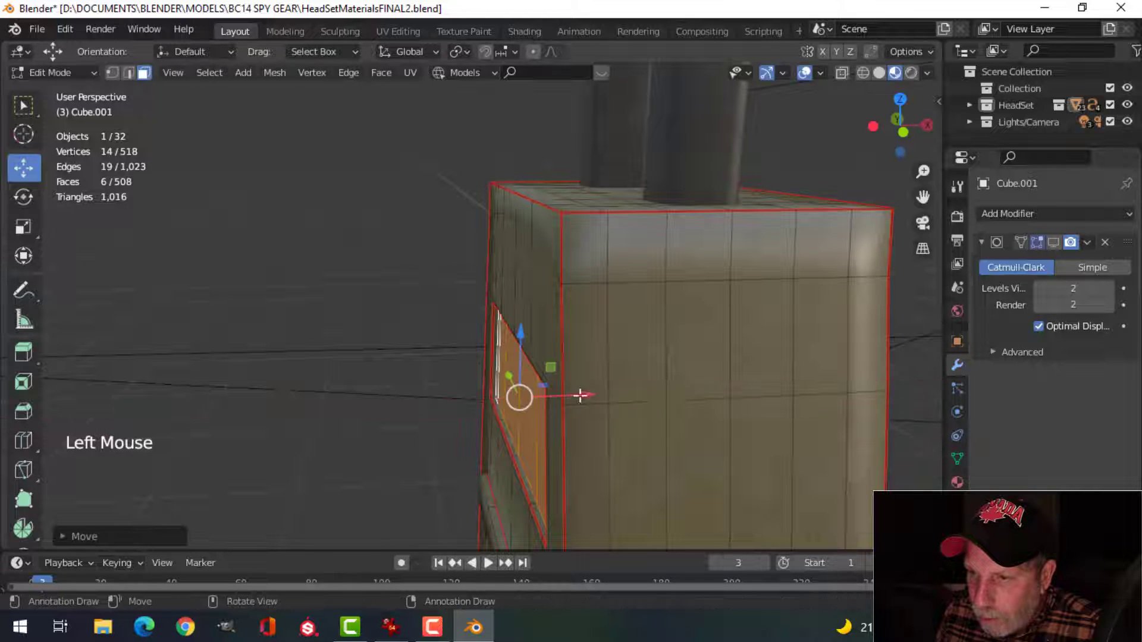
Separate the duplicated panel faces into their own object and return to Object Mode
key(p)
click(651, 397)
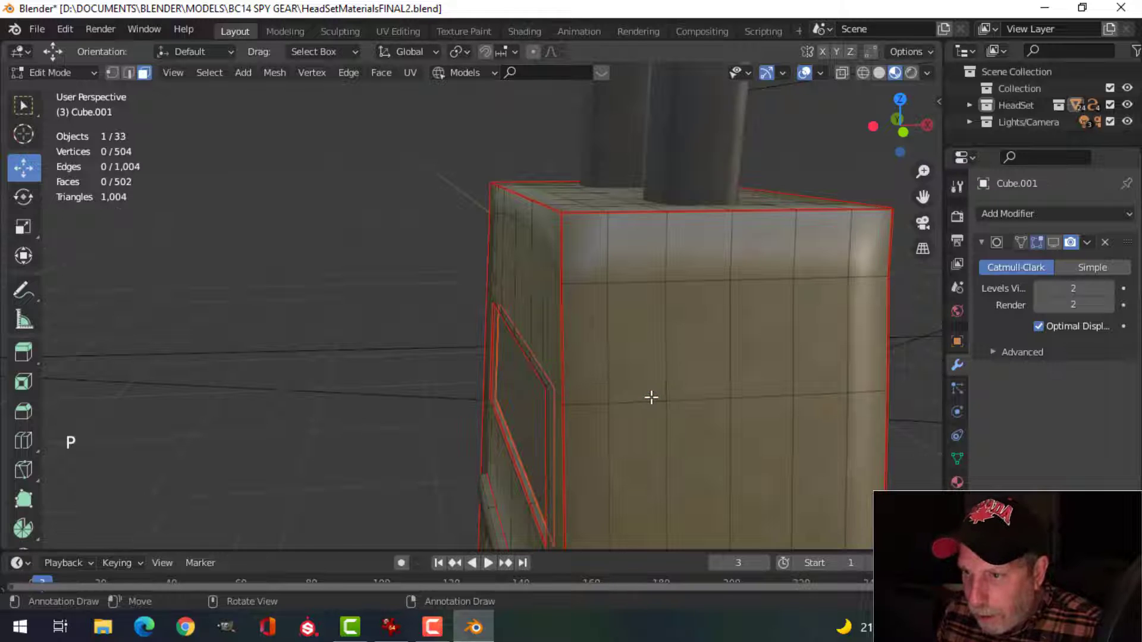
key(Tab)
Turn viewport subdivision back on for both the separated panel and the tapered block, and clear the selection
click(519, 406)
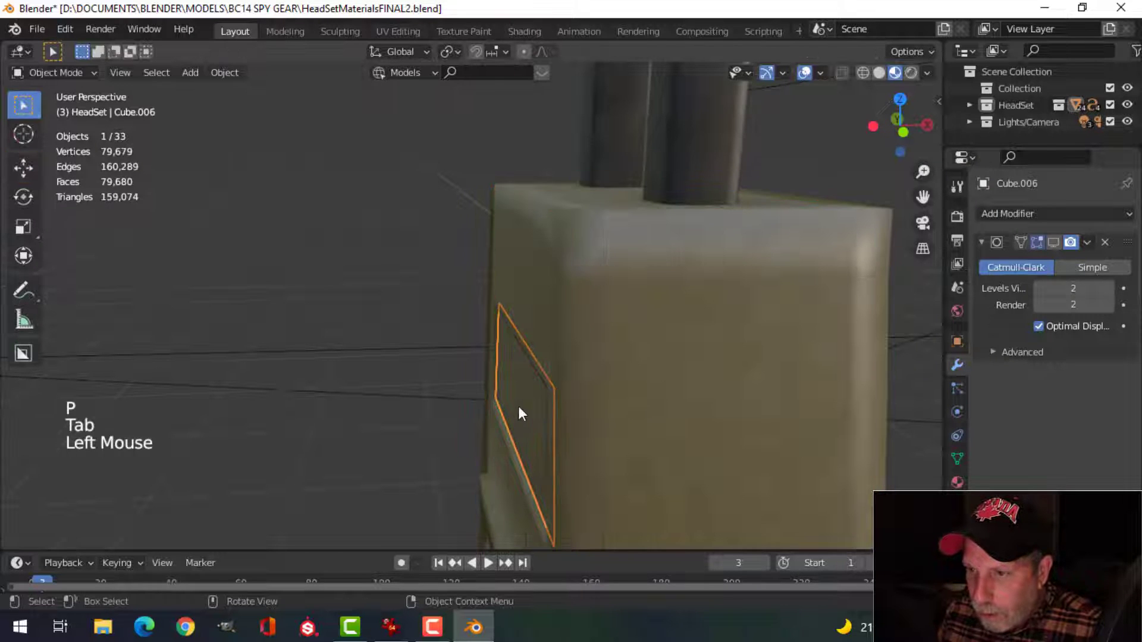
click(1049, 240)
click(614, 364)
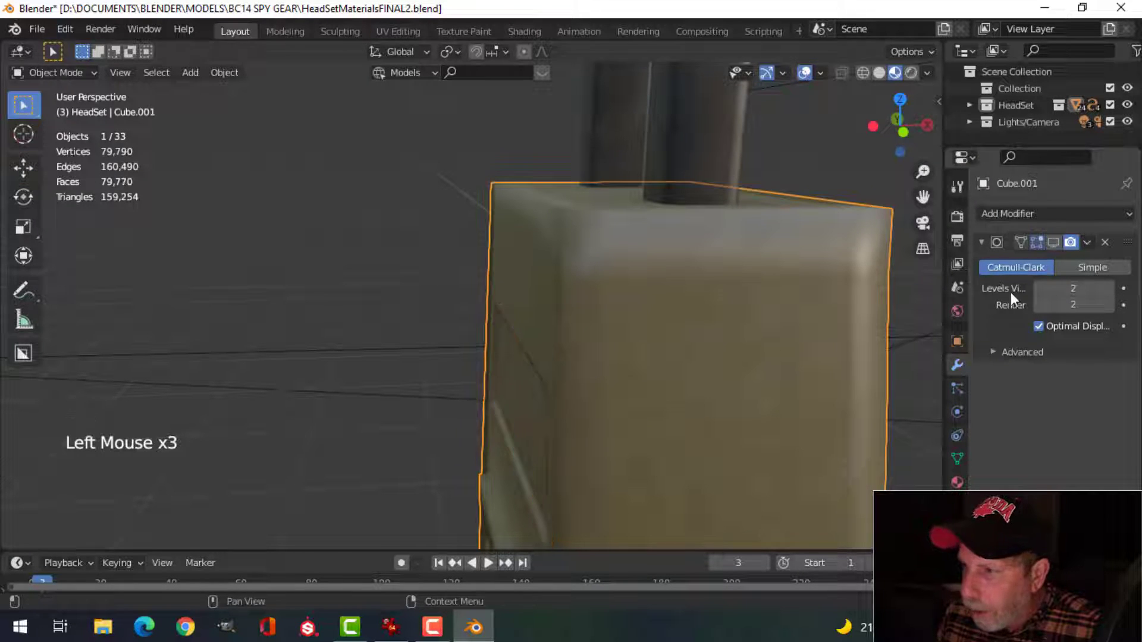
click(1059, 244)
middle_drag(832, 372, 936, 373)
key(alt+a)
Assign the existing PowerBtn material to the separated front panel and clear the selection
click(597, 381)
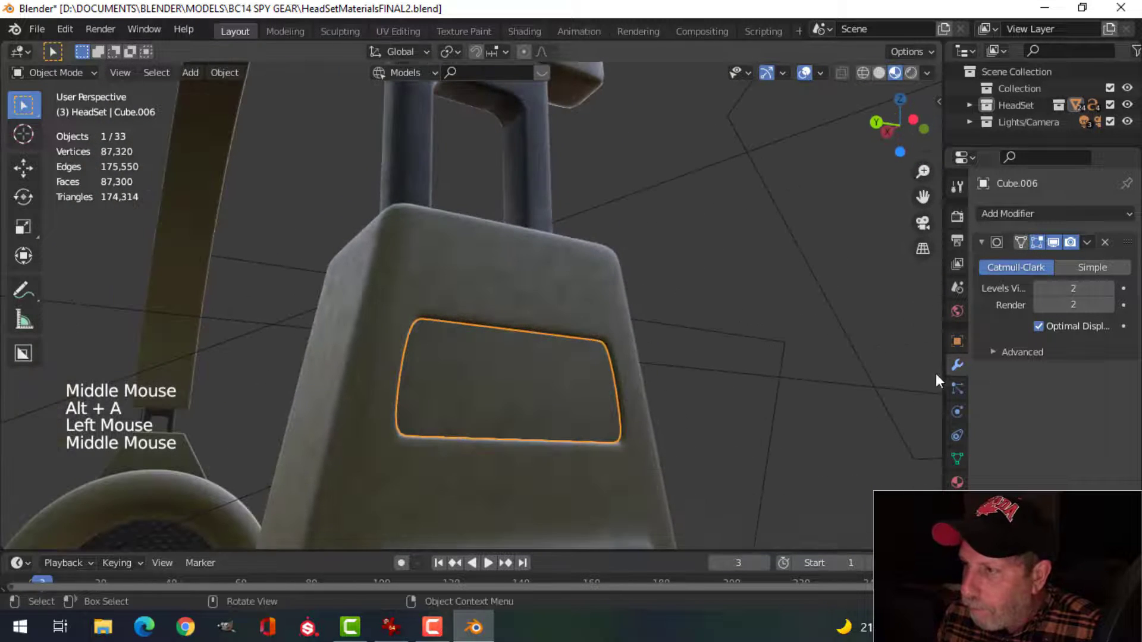
click(956, 482)
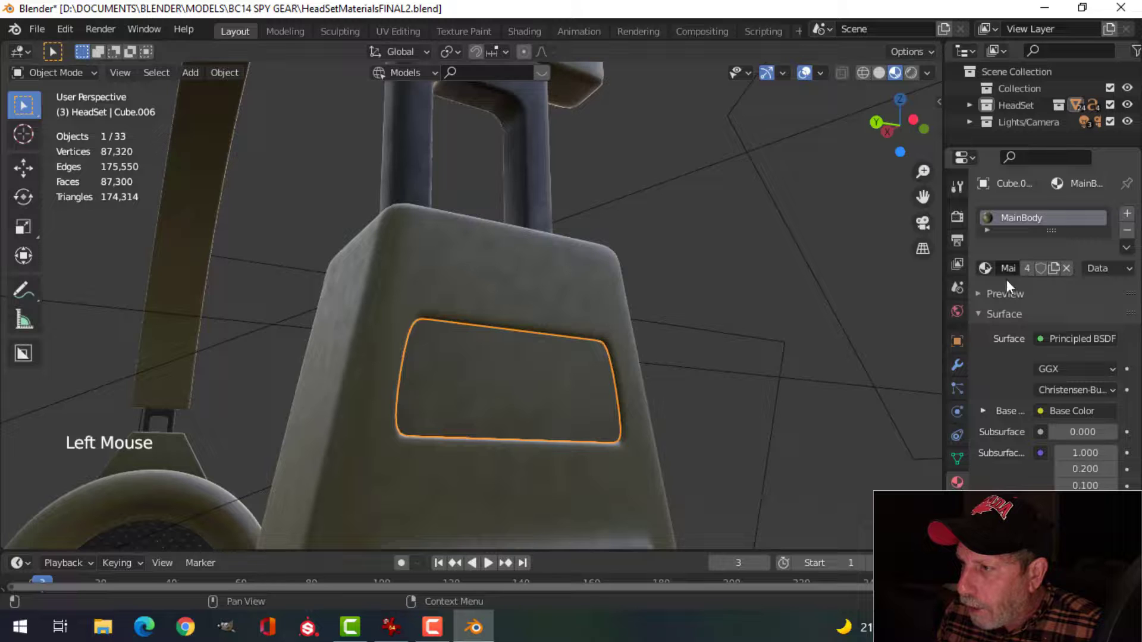
click(984, 271)
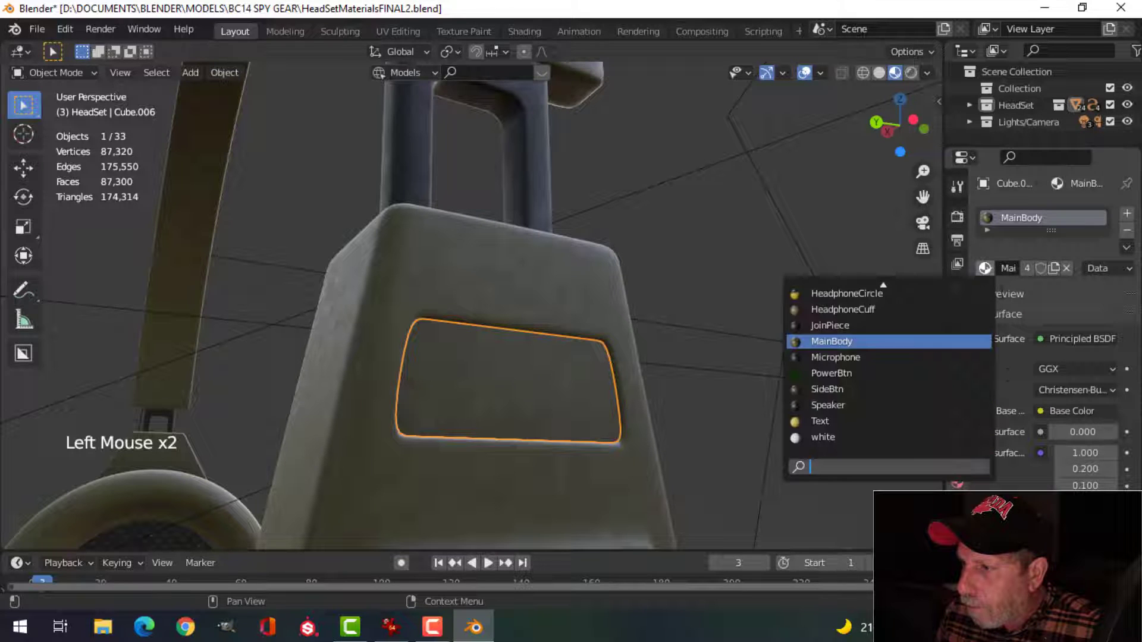
click(854, 373)
key(alt+a)
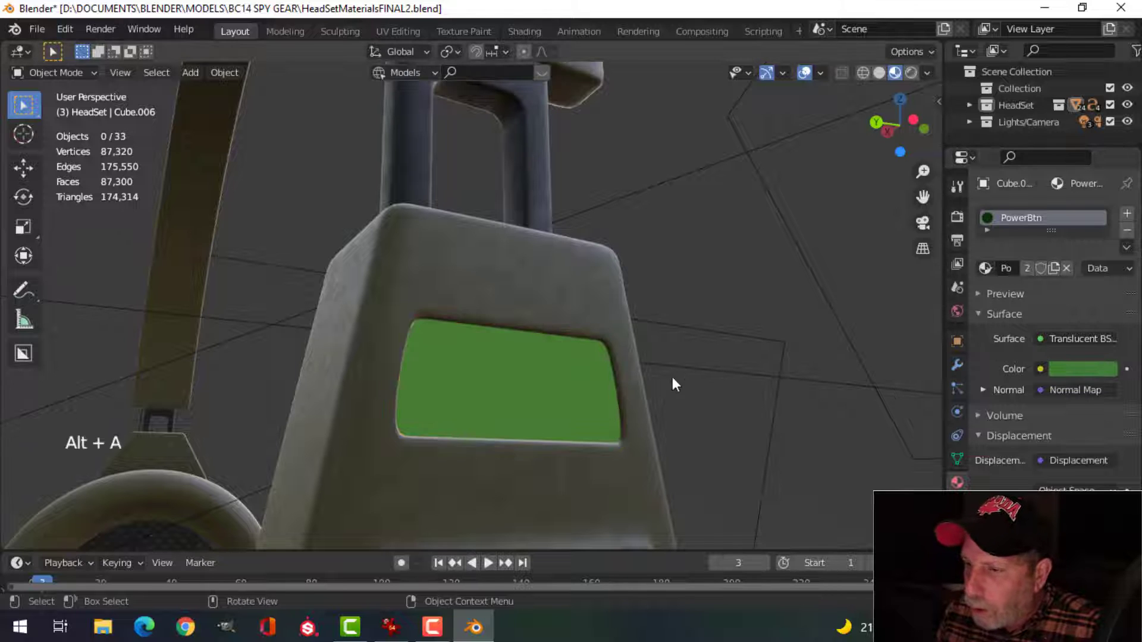
Set the green panel's origin to its geometry and snap the 3D cursor to the panel's centre
middle_drag(672, 376, 526, 399)
click(507, 410)
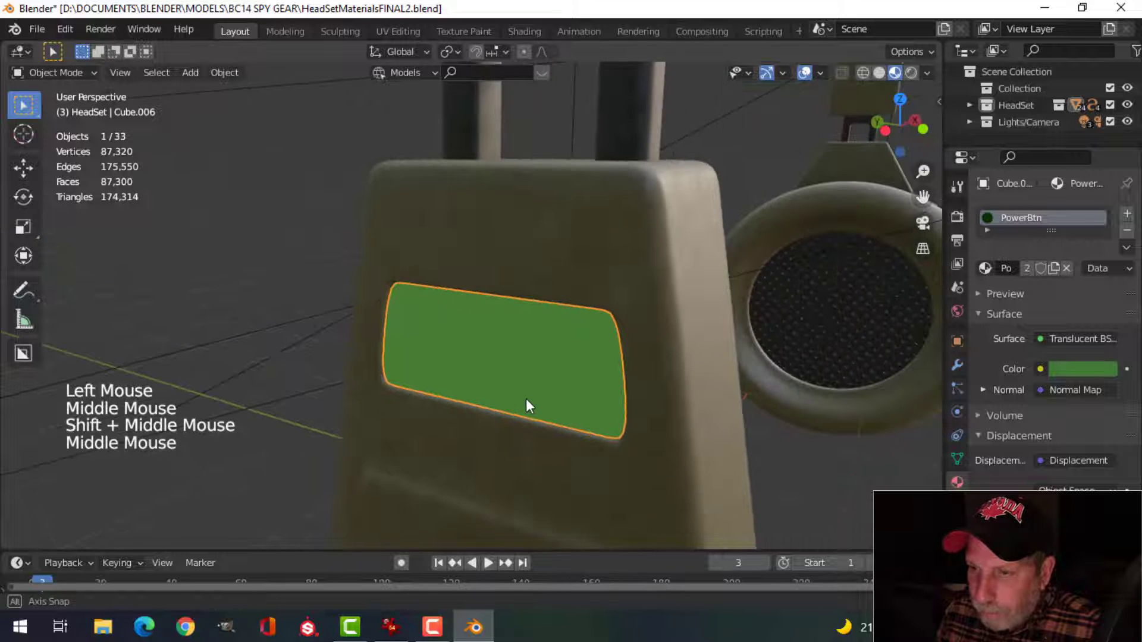
click(232, 80)
mouse_move(266, 106)
click(505, 127)
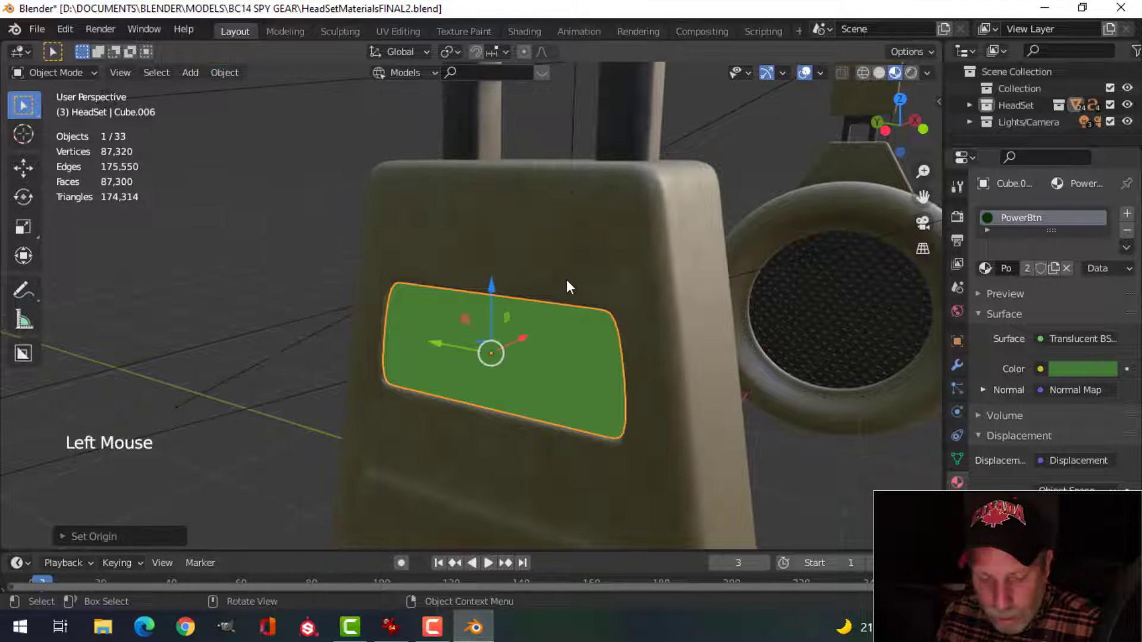
key(shift+s)
click(582, 362)
middle_drag(662, 365, 608, 358)
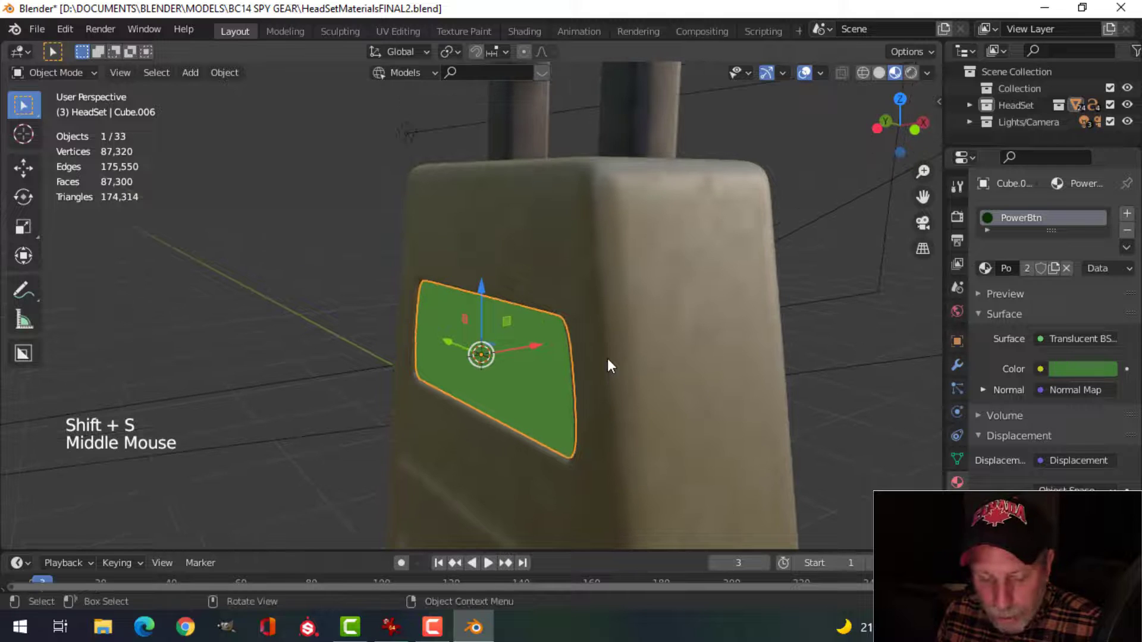
Hide the green panel, add a plane at the 3D cursor, and rotate its mesh 90 degrees about the Y axis
key(h)
key(shift+a)
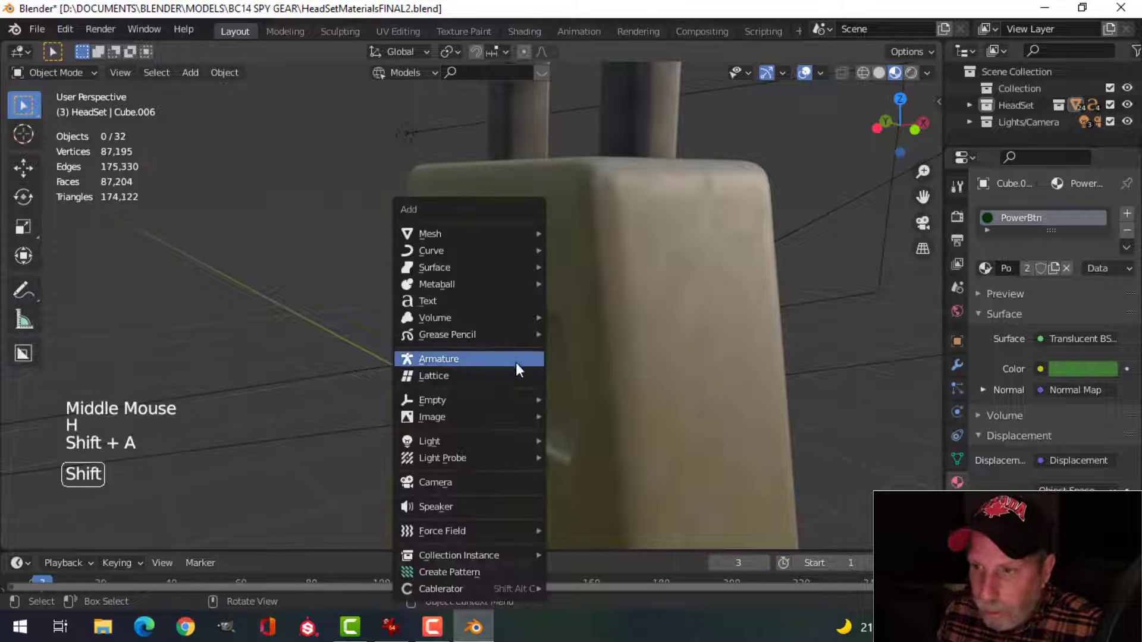
mouse_move(459, 245)
click(562, 234)
scroll(535, 317, down, 3)
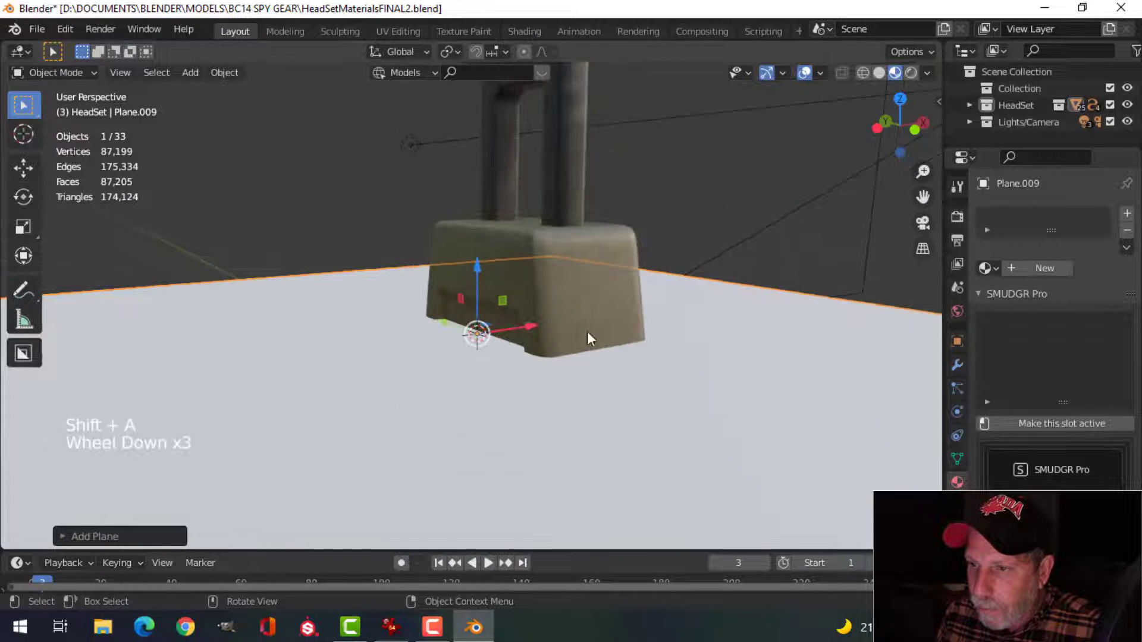
middle_drag(589, 339, 630, 334)
key(Tab)
scroll(640, 333, up, 3)
text(ry)
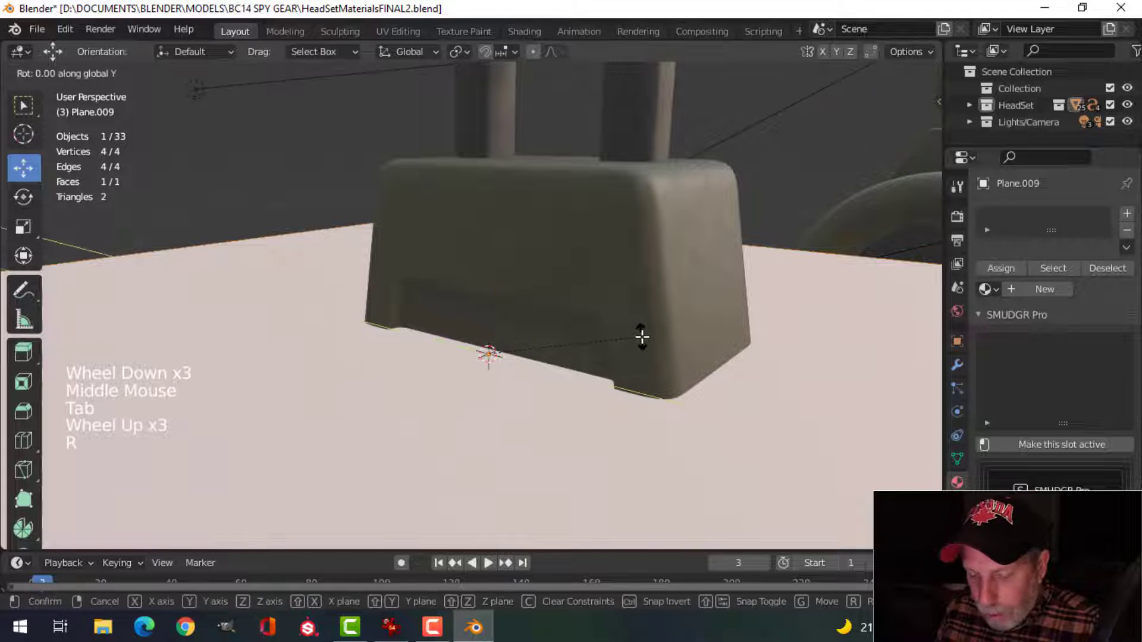
text(90)
key(Return)
Scale the plane down to fit inside the panel recess and stretch it along the Y axis into a wide rectangle
scroll(636, 340, down, 3)
key(s)
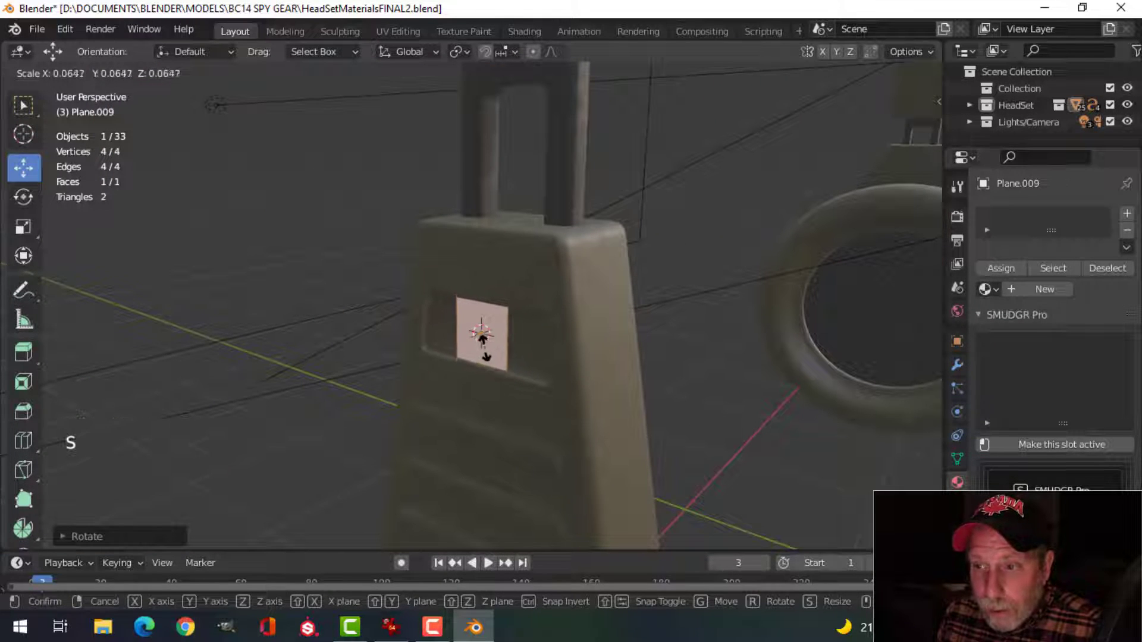
click(467, 342)
middle_drag(458, 349, 547, 354)
scroll(566, 349, up, 1)
key(s)
key(y)
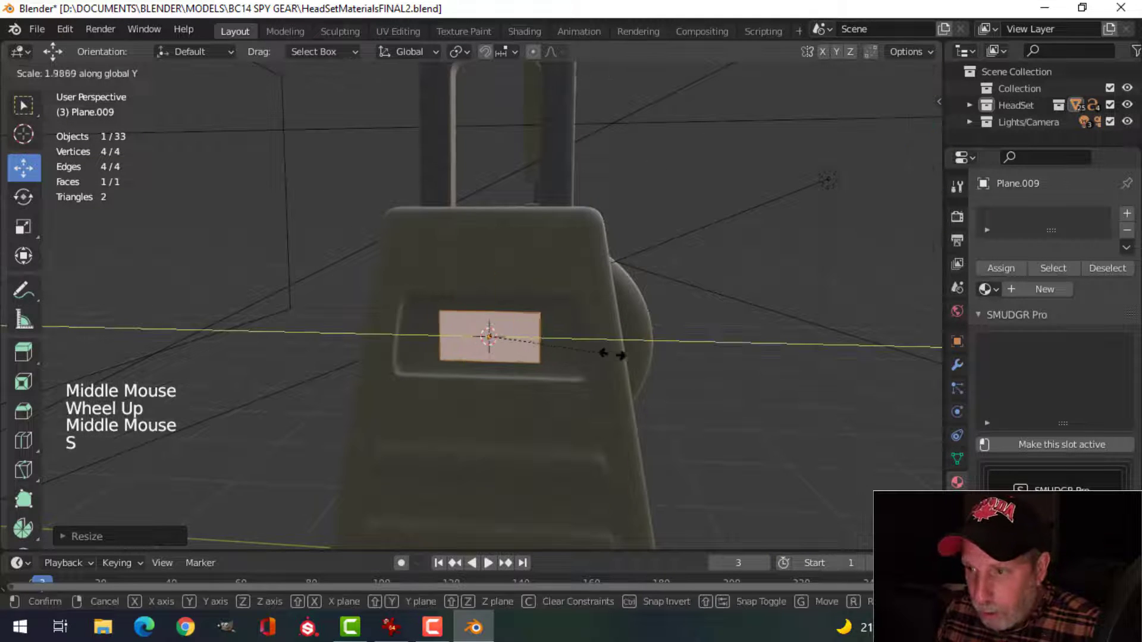
click(668, 360)
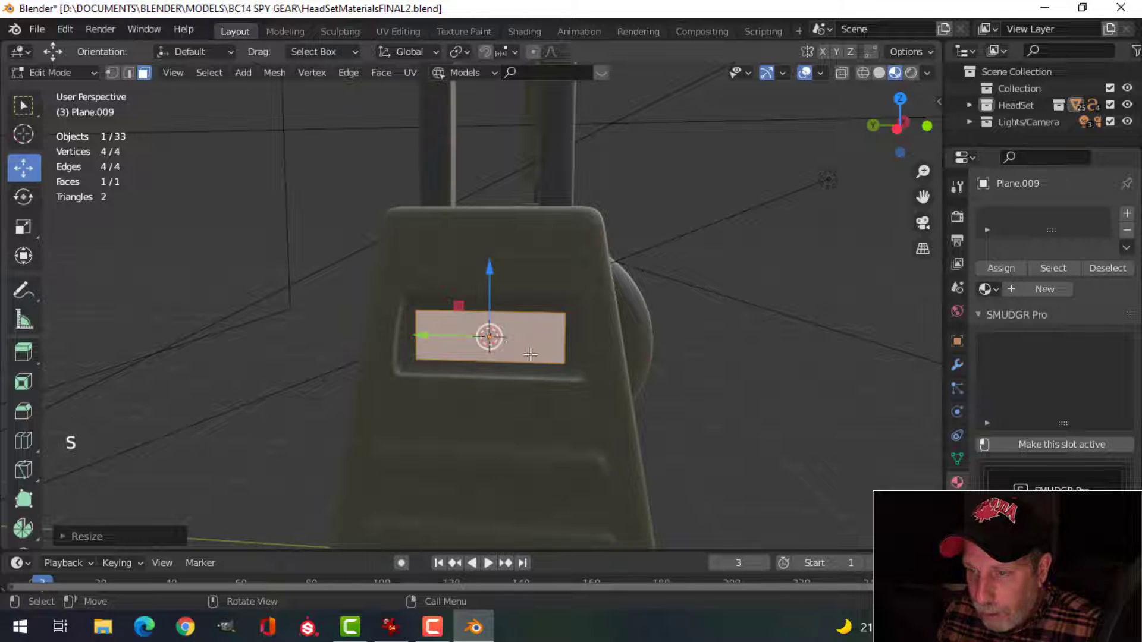
Divide the plane into seven equal vertical strips with six loop cuts and switch to face selection
scroll(493, 343, up, 1)
shift+middle_drag(492, 341, 479, 342)
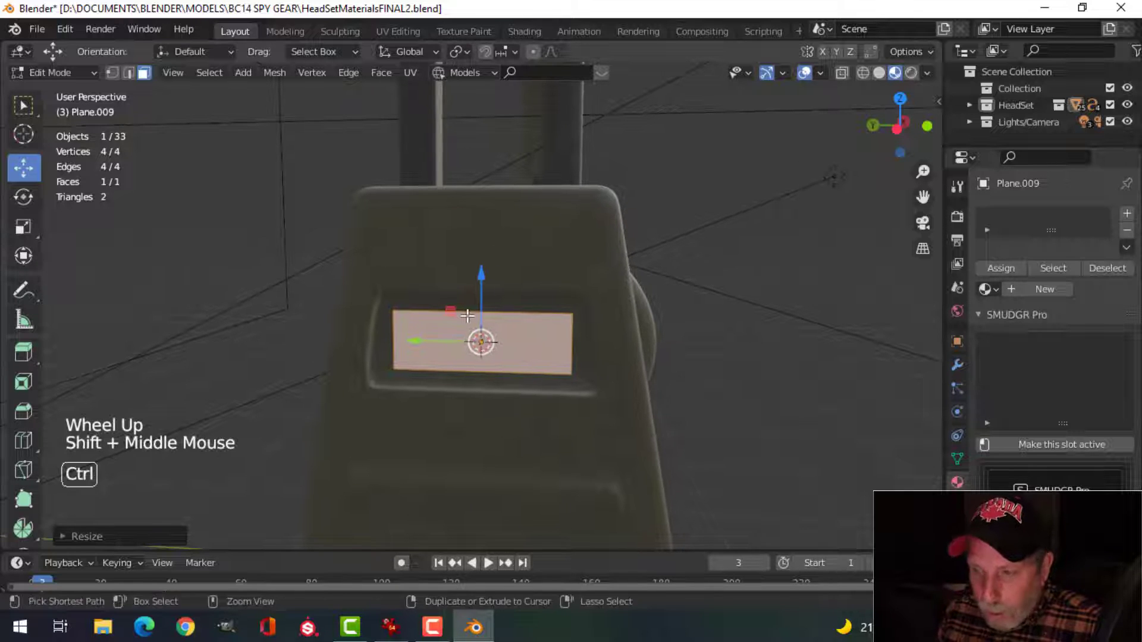
key(ctrl+r)
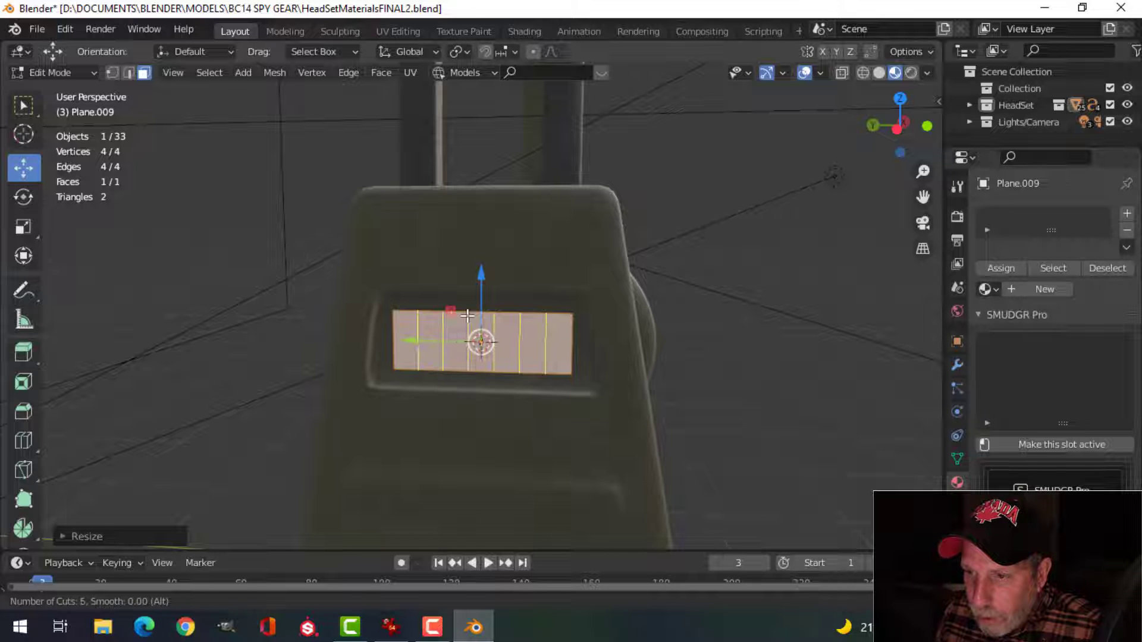
click(467, 315)
key(alt+a)
key(3)
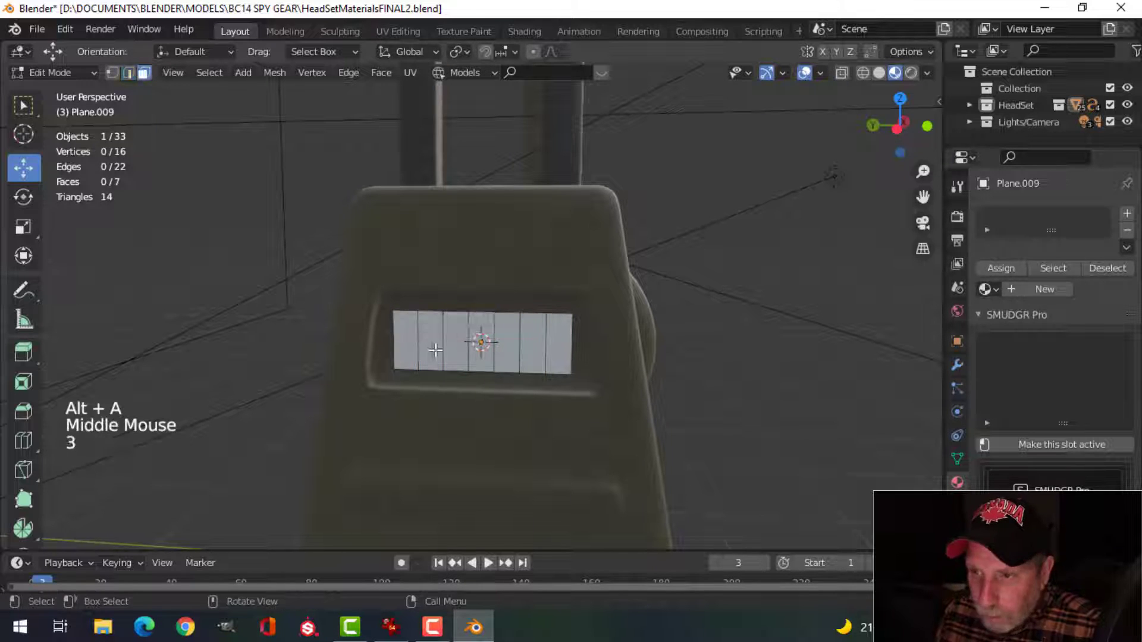
click(429, 331)
shift+click(488, 322)
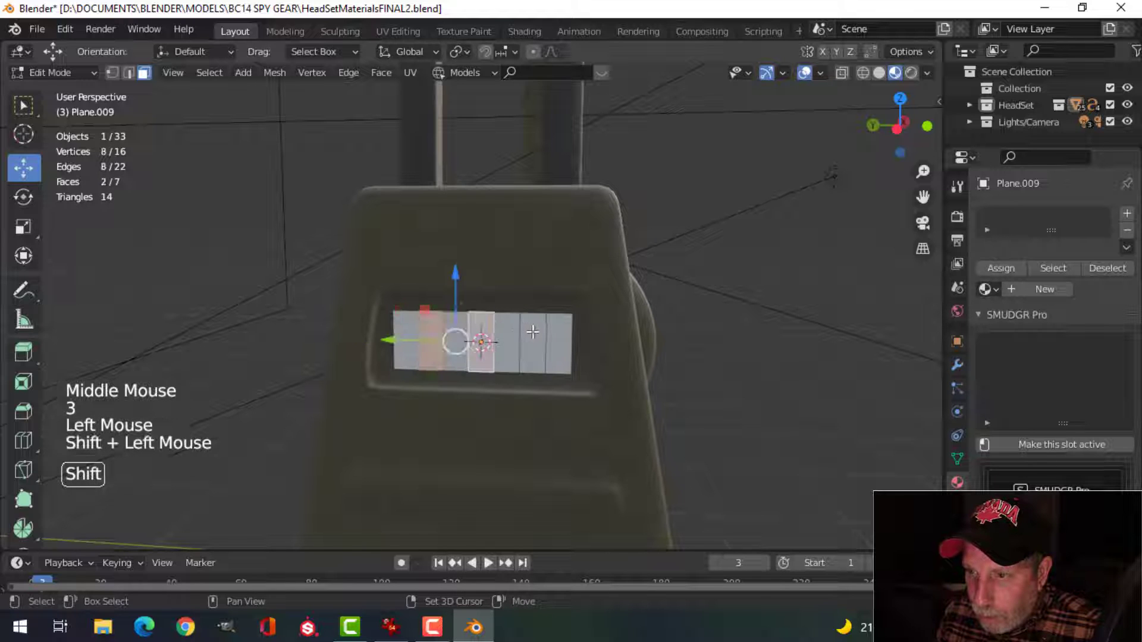
shift+click(533, 332)
key(alt+a)
click(411, 329)
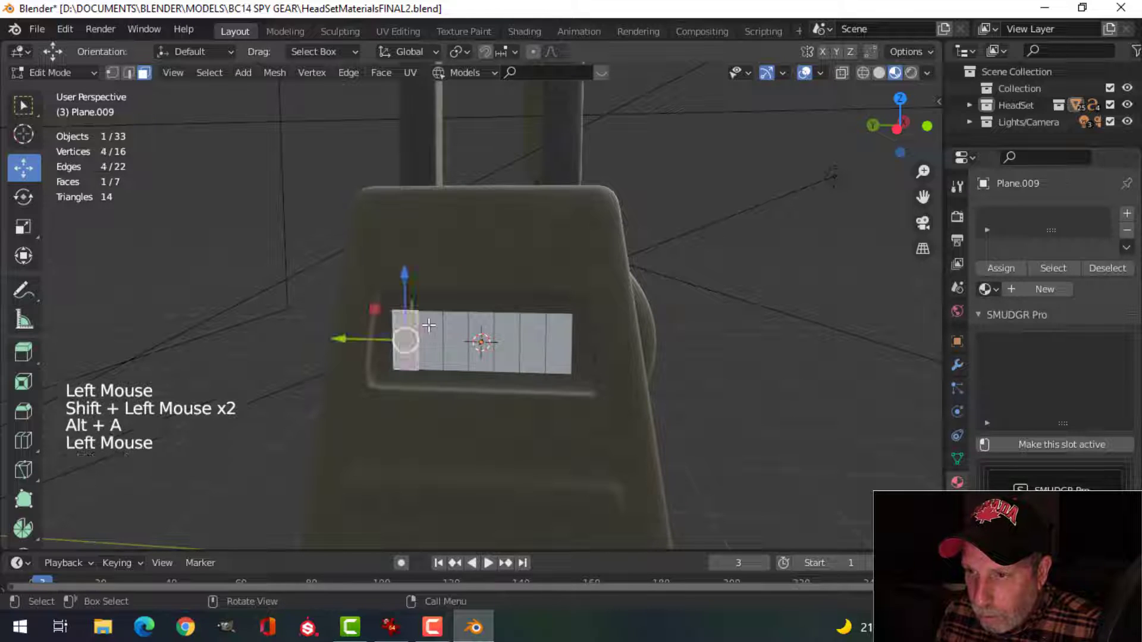
shift+click(462, 329)
key(alt+a)
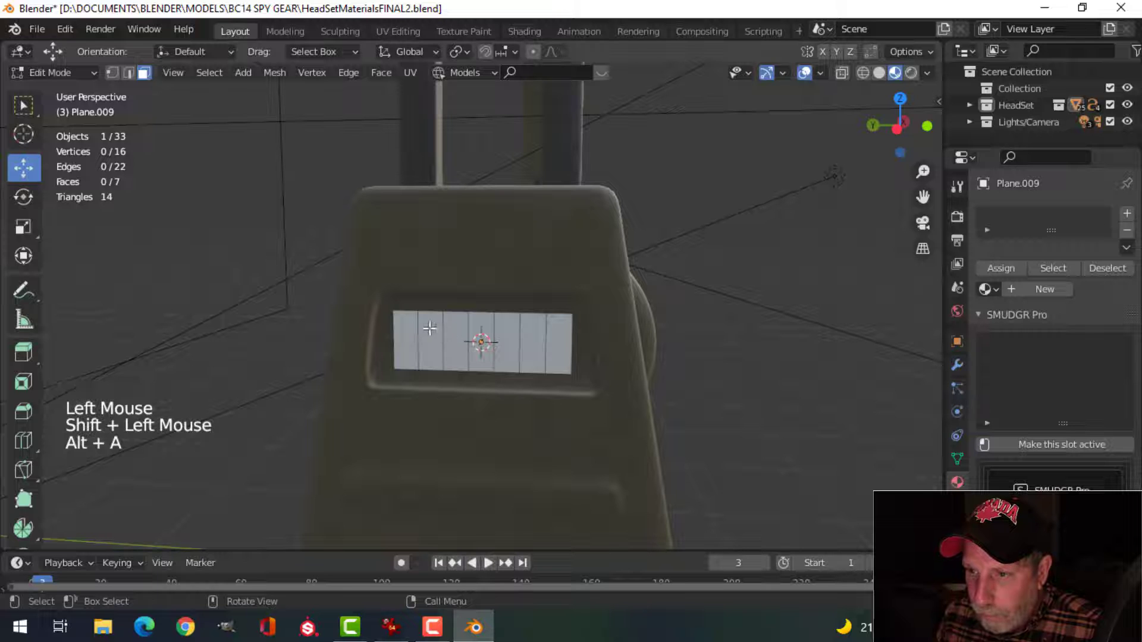
Delete the second, fourth and sixth strip faces so four separate bars are left
click(430, 327)
shift+click(455, 333)
shift+click(527, 331)
key(x)
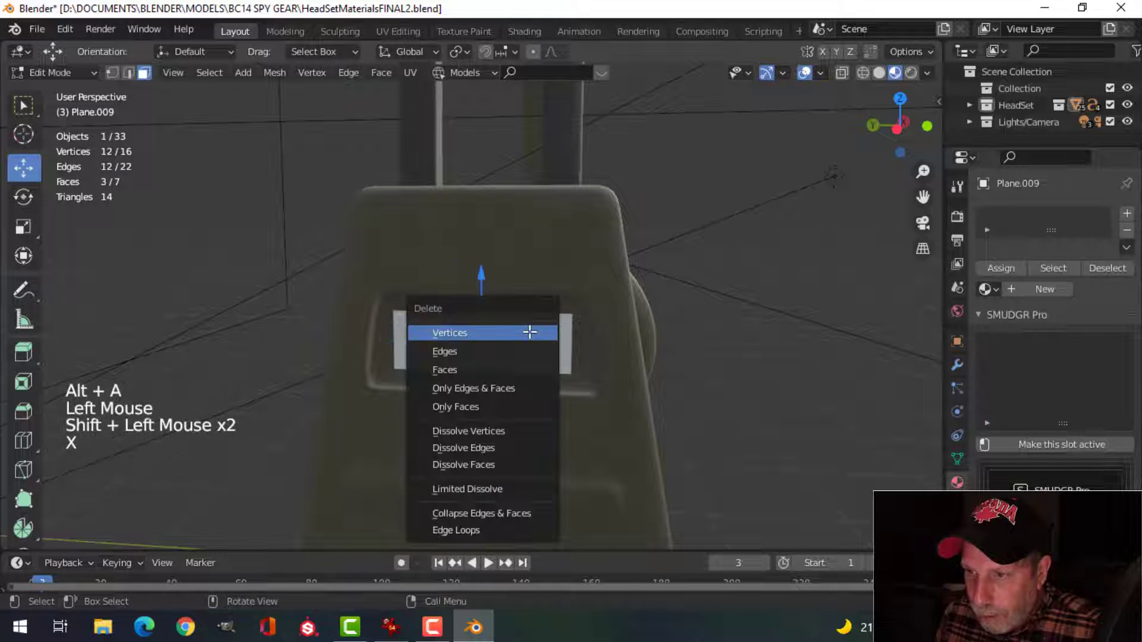
click(500, 369)
Select all four bars, set the pivot to Individual Origins, and scale them to about 0.58 of their size
key(a)
middle_drag(543, 374, 496, 321)
scroll(533, 316, up, 2)
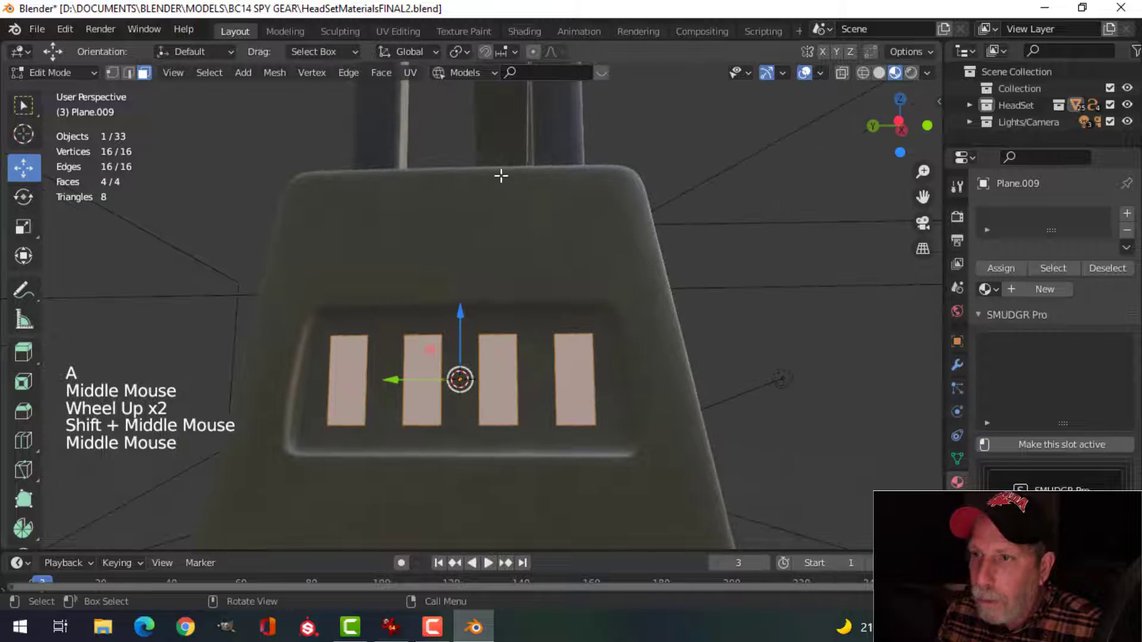
click(465, 52)
click(482, 106)
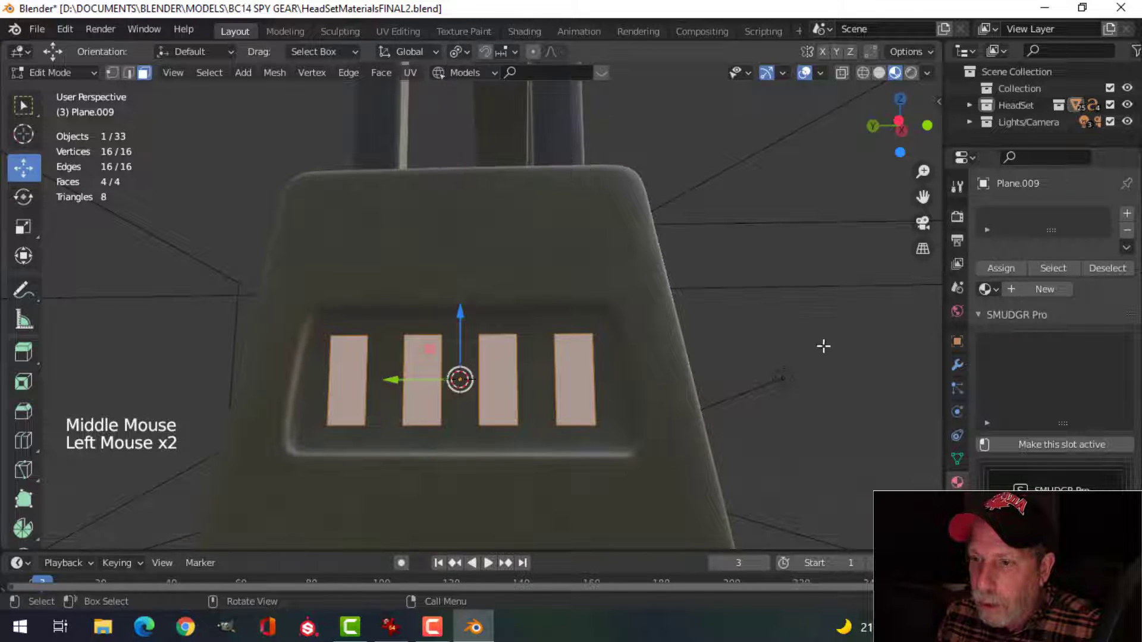
key(s)
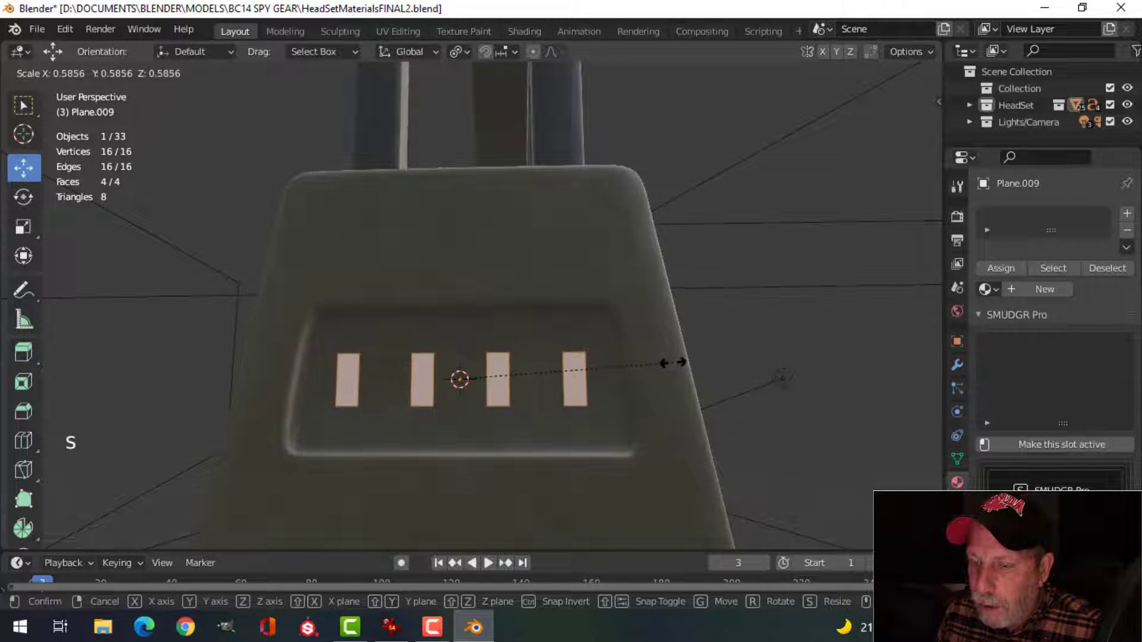
click(666, 364)
Narrow each of the four bars along the Y axis and return to Object Mode
middle_drag(660, 365, 709, 365)
key(s)
key(y)
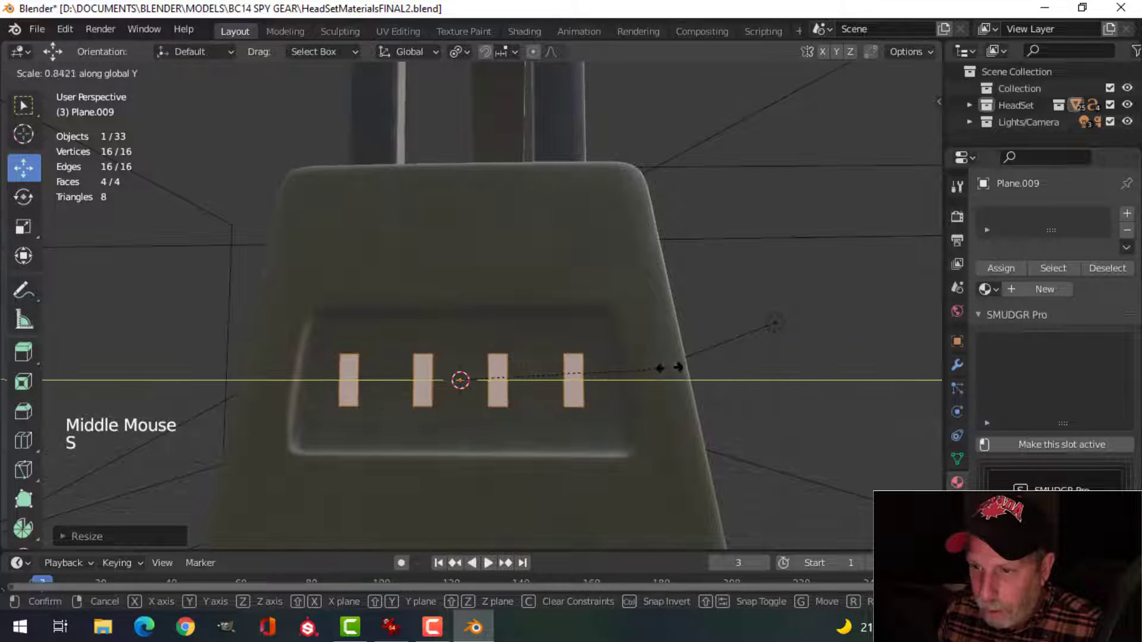
click(611, 376)
key(Tab)
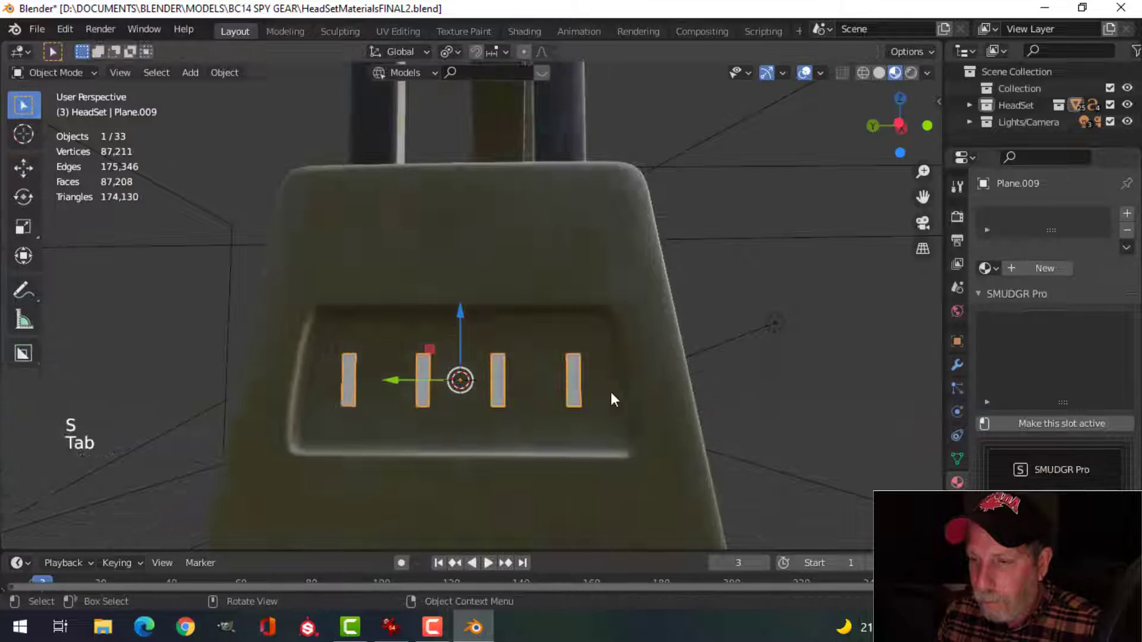
Move the four-bar object slightly deeper into the block along the X axis, fine-tuning its depth in the recess
scroll(613, 380, down, 2)
key(alt+a)
middle_drag(612, 375, 487, 416)
click(535, 362)
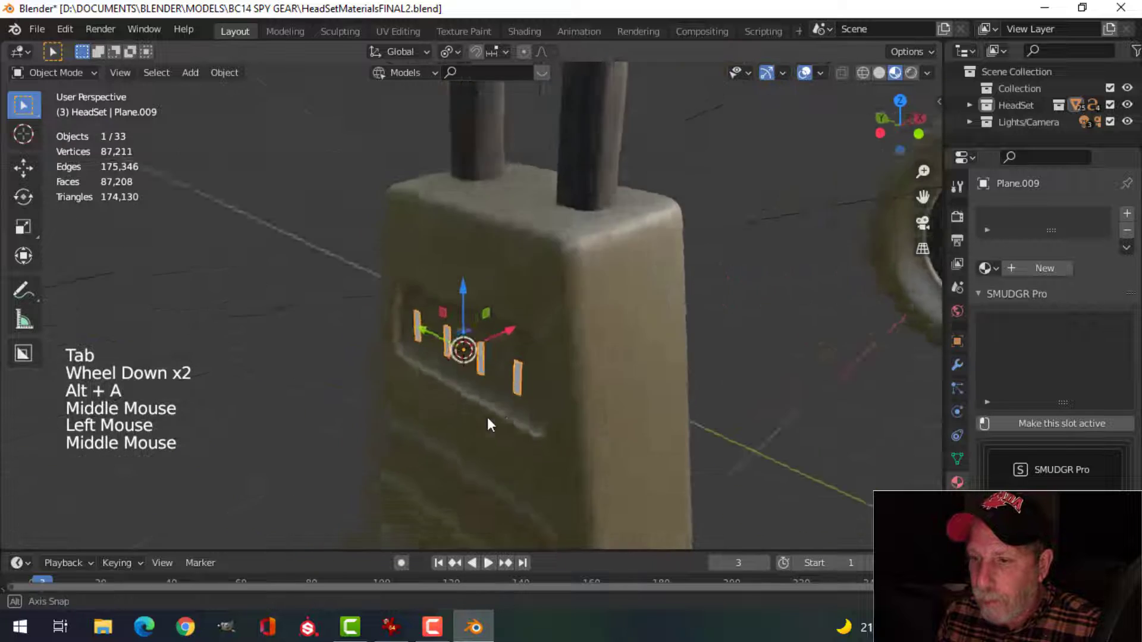
scroll(444, 384, up, 3)
shift+middle_drag(443, 383, 461, 404)
middle_drag(461, 404, 476, 416)
drag(501, 391, 522, 390)
key(alt+a)
mouse_move(522, 390)
middle_down()
mouse_move(520, 405)
mouse_move(504, 408)
mouse_move(519, 437)
mouse_move(525, 407)
middle_up()
key(ctrl+z)
drag(526, 400, 523, 400)
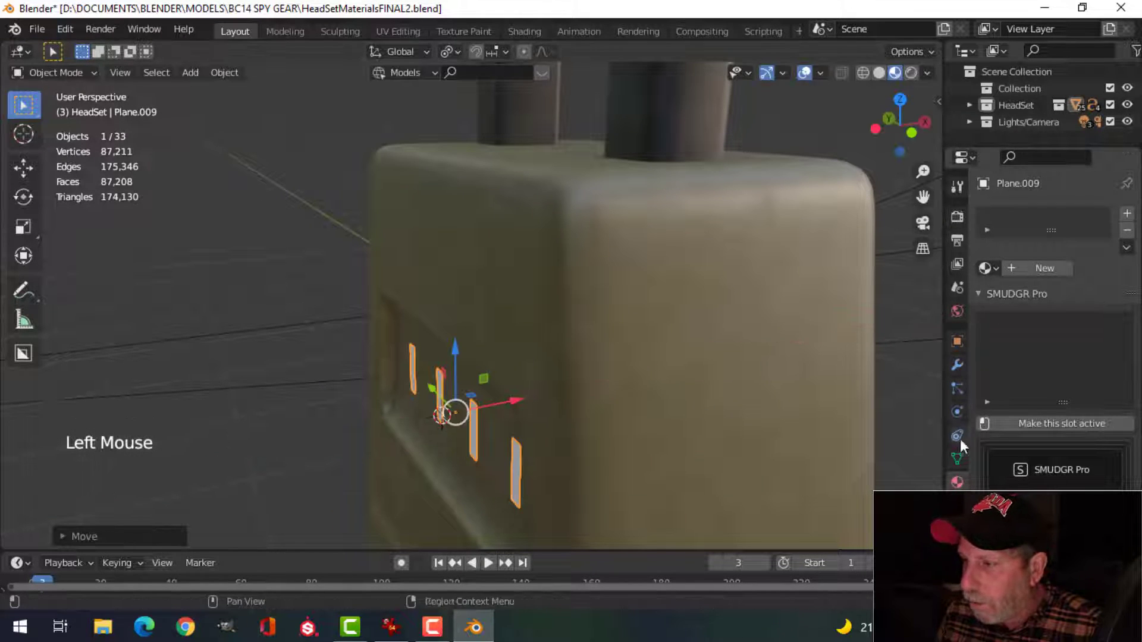
Assign the existing Emission material to the four bars and unhide the green panel in front of them
click(983, 267)
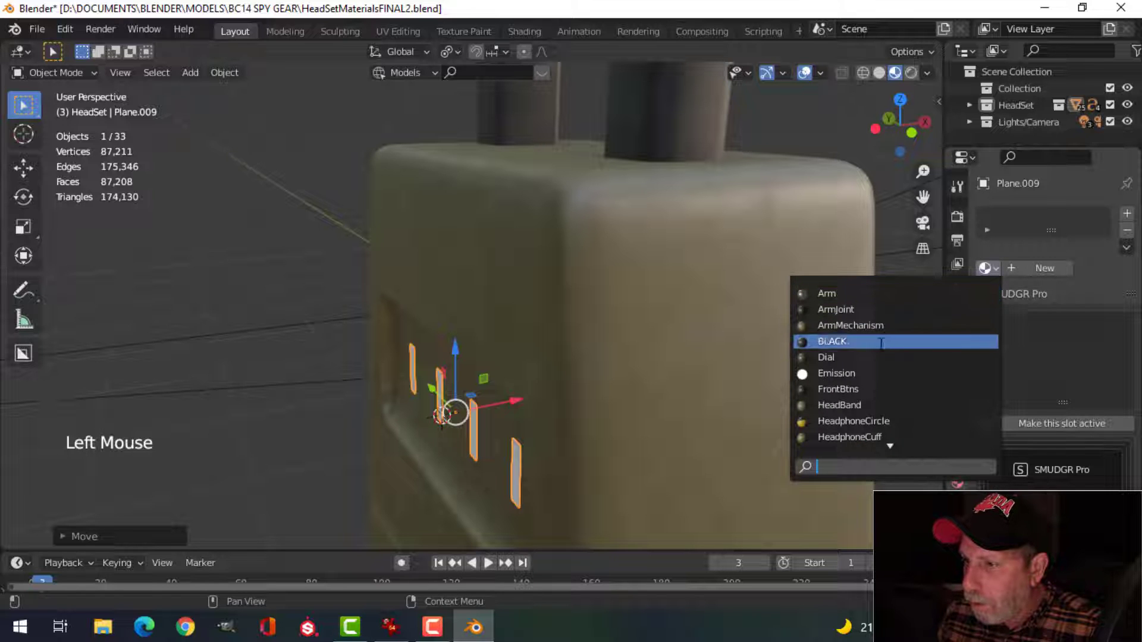
click(856, 372)
key(alt+a)
middle_drag(543, 379, 629, 351)
key(Tab)
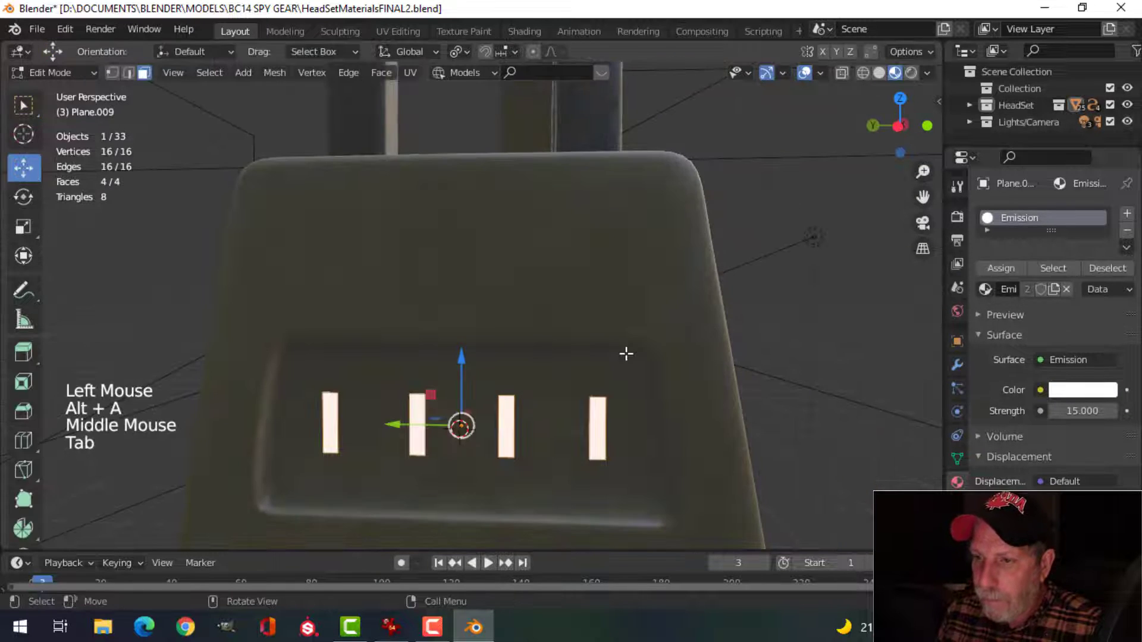
key(Tab)
key(alt+h)
key(alt+a)
scroll(625, 353, down, 8)
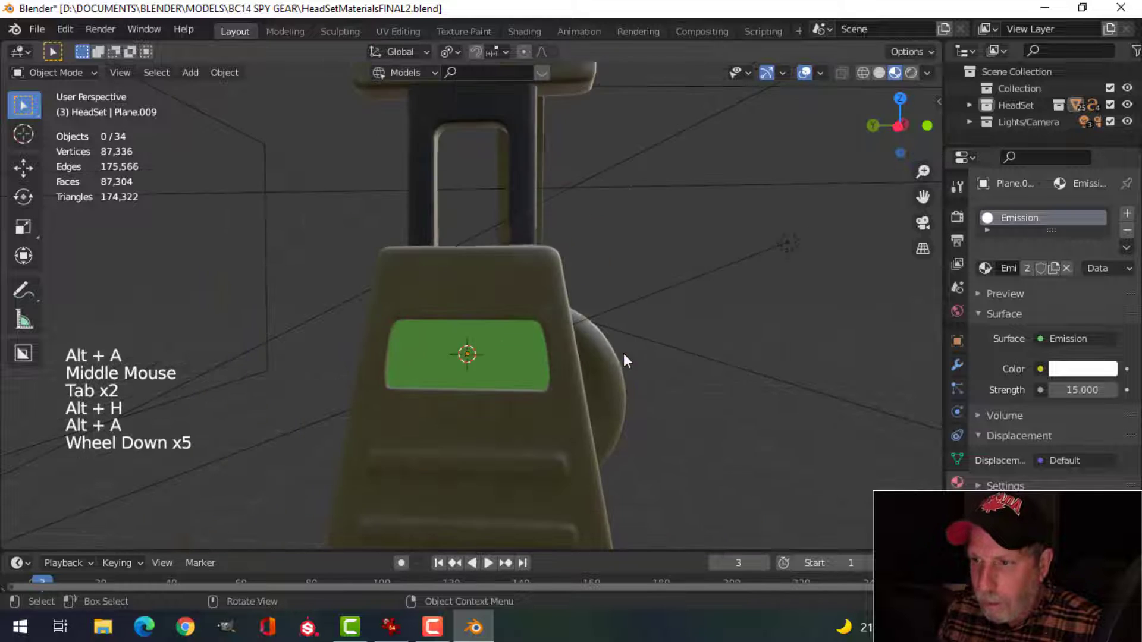
Render the camera's bordered region to examine the bars glowing through the green panel, and close the render
key(F12)
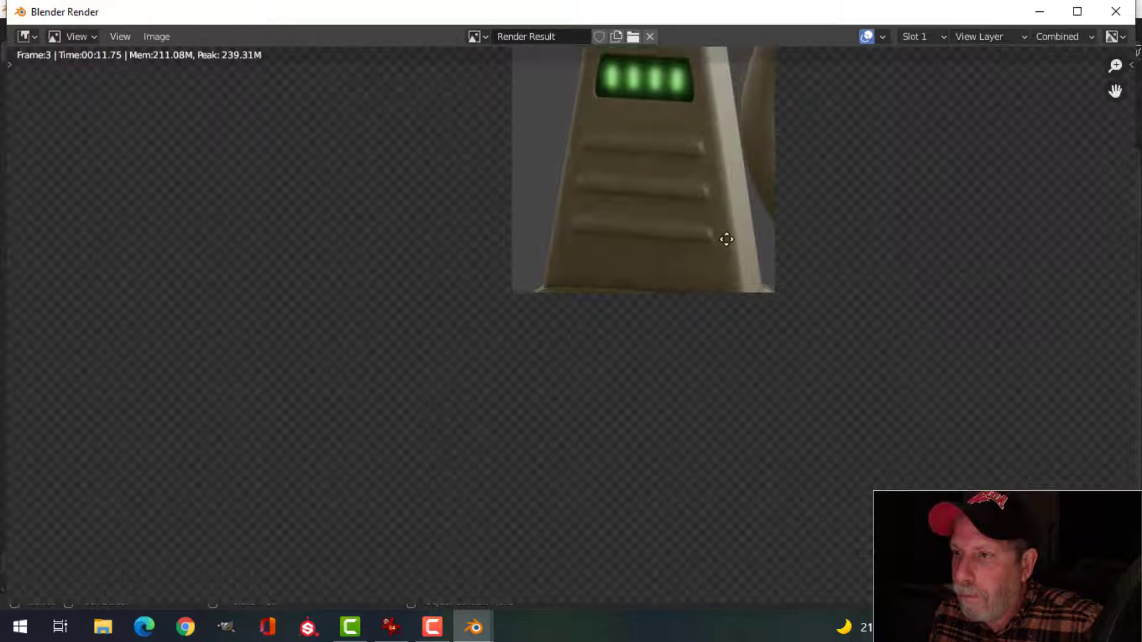
middle_drag(684, 323, 683, 321)
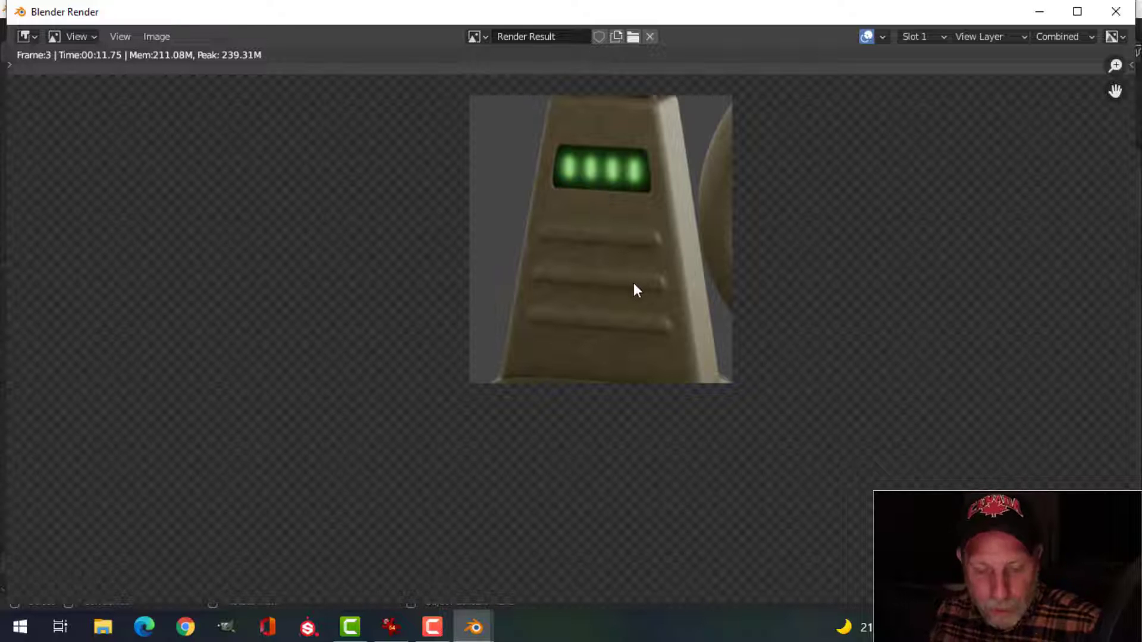
key(Escape)
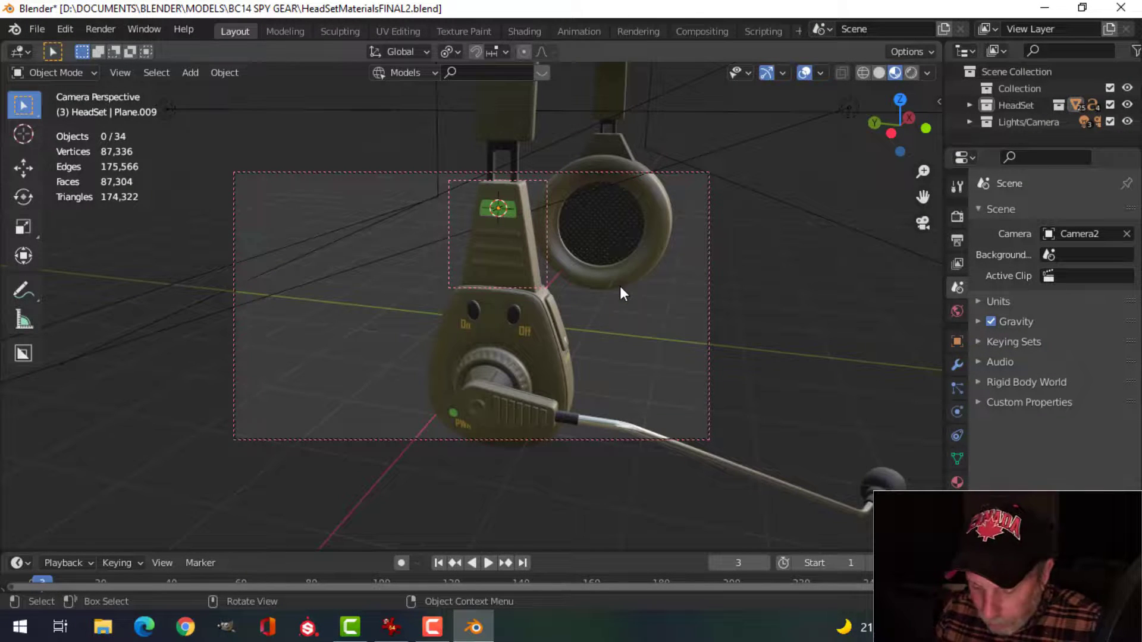
Clear the render region and leave the camera view for a wider view of the whole headset
key(ctrl+alt+b)
scroll(623, 289, down, 1)
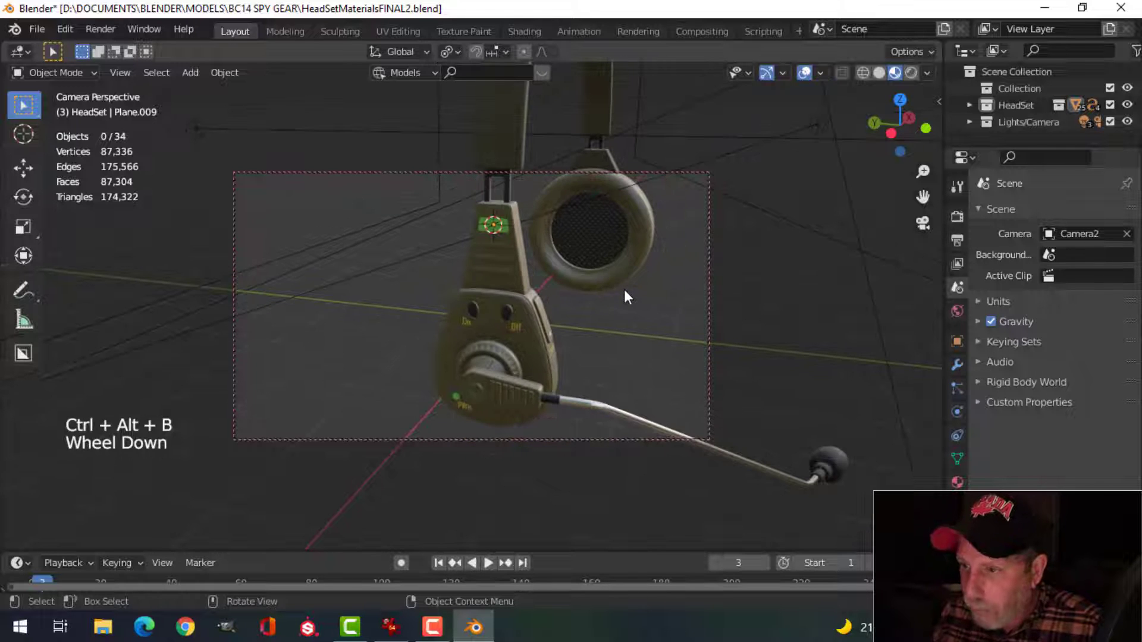
key(KP_0)
scroll(595, 384, down, 2)
middle_drag(595, 384, 519, 387)
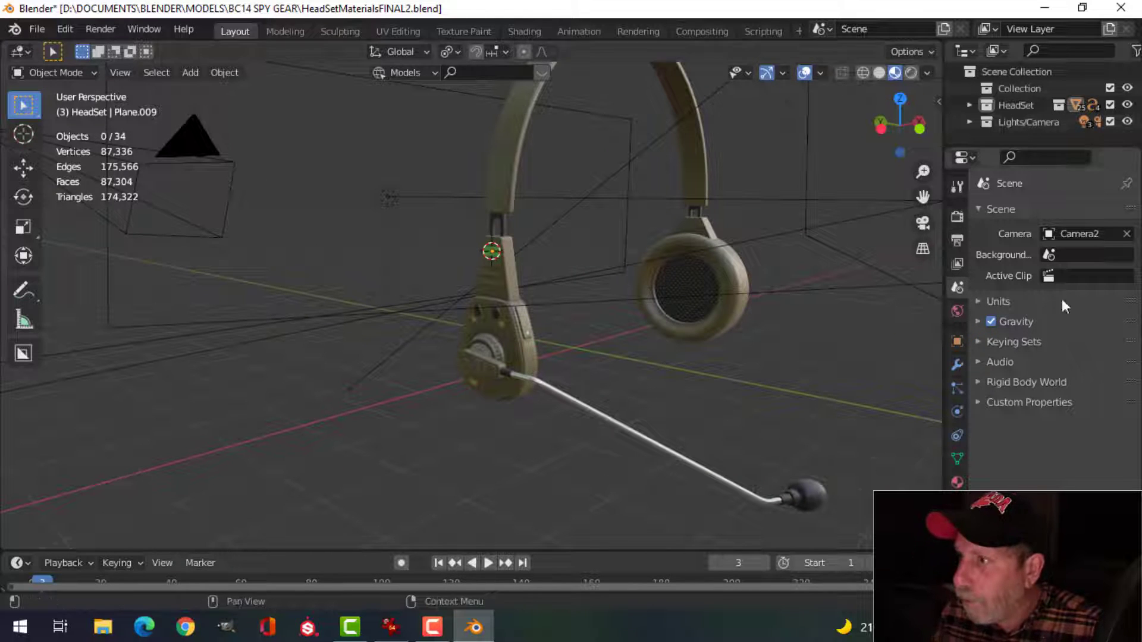
Hide the Lights/Camera collection and set the scene's active camera to Camera, checking its view of the headset
click(1127, 121)
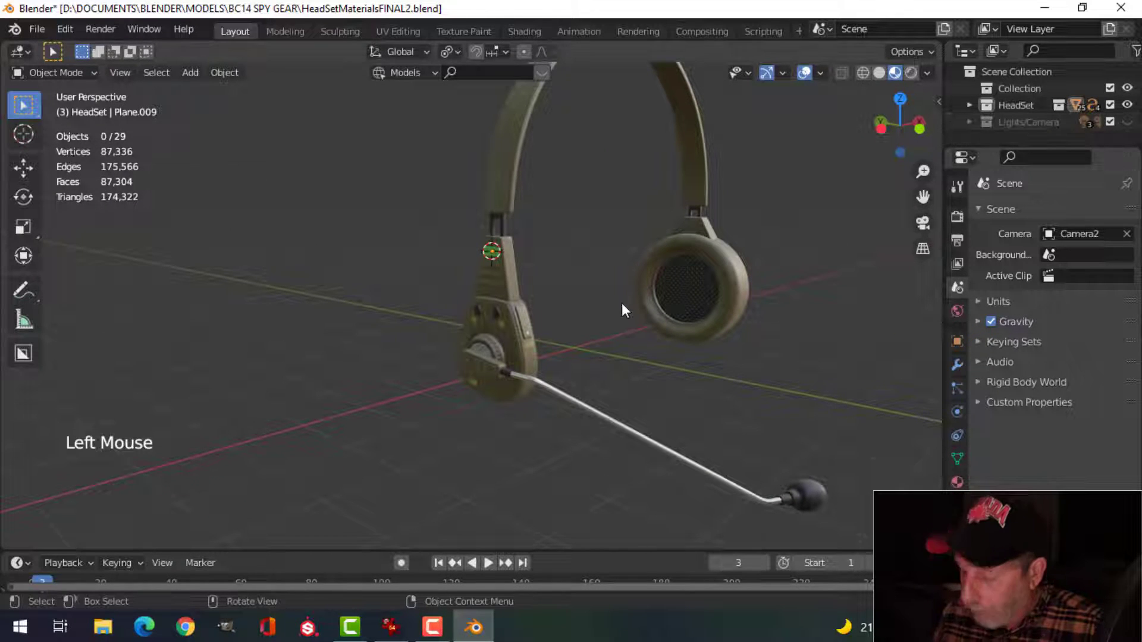
key(KP_0)
key(KP_0)
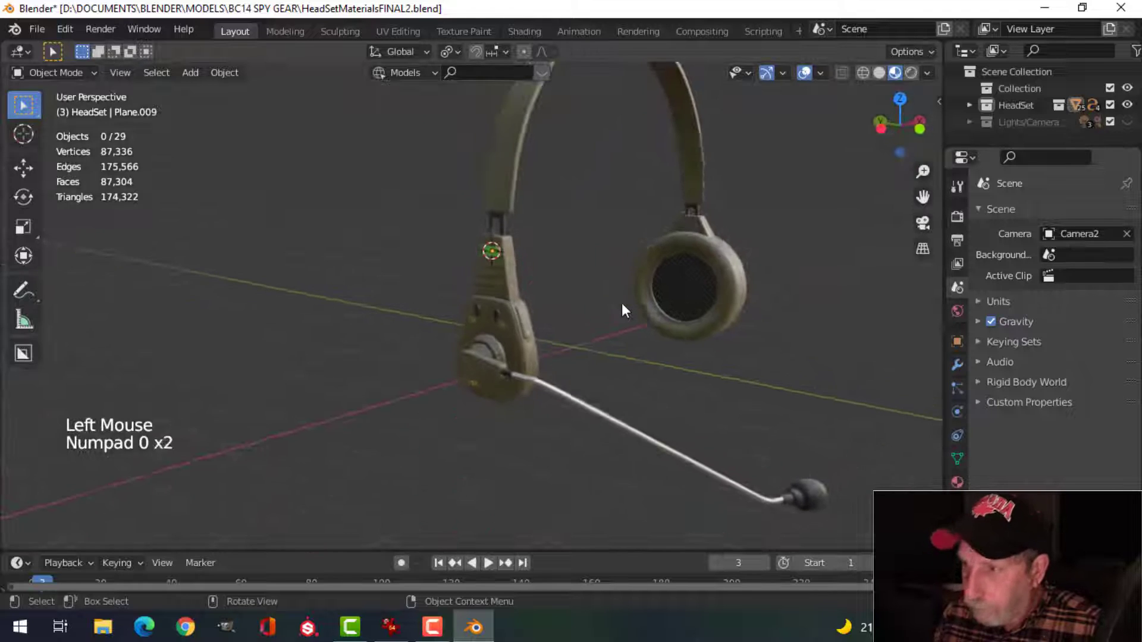
click(1079, 234)
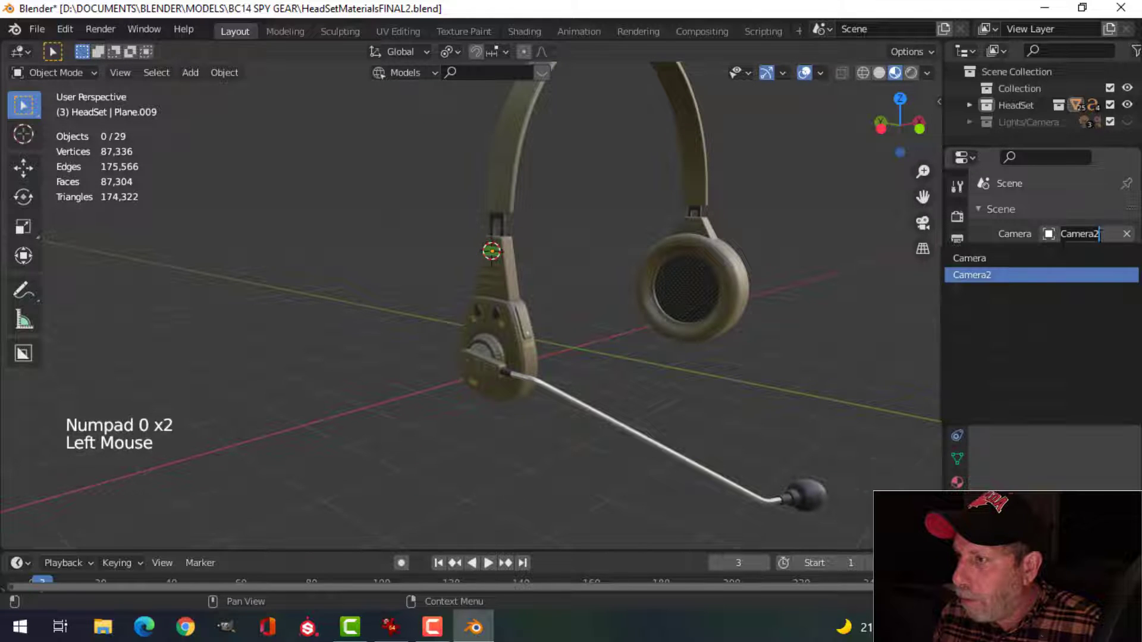
click(987, 254)
key(KP_0)
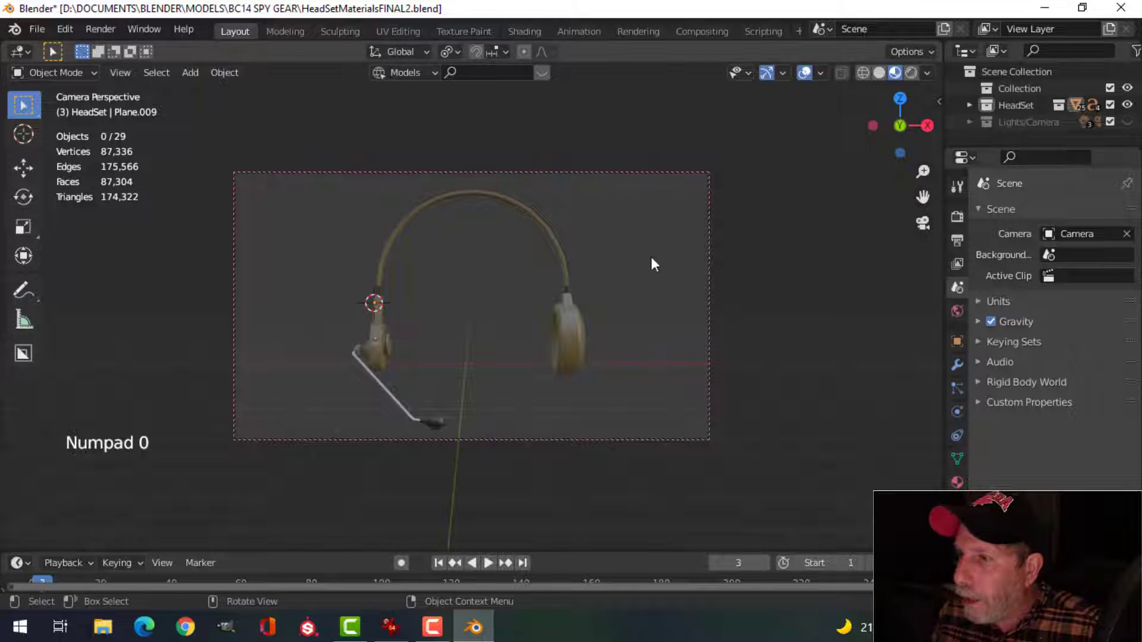
key(KP_0)
Highlight the HeadSet collection and reset the 3D cursor to the world origin
scroll(641, 253, down, 4)
middle_drag(690, 251, 893, 197)
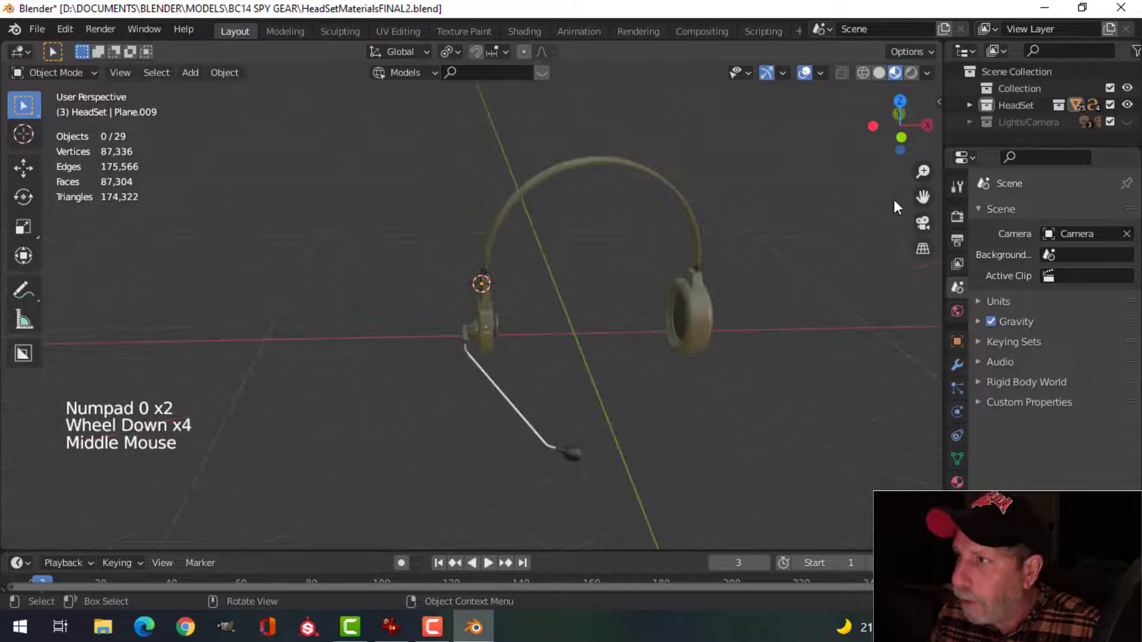
click(1015, 105)
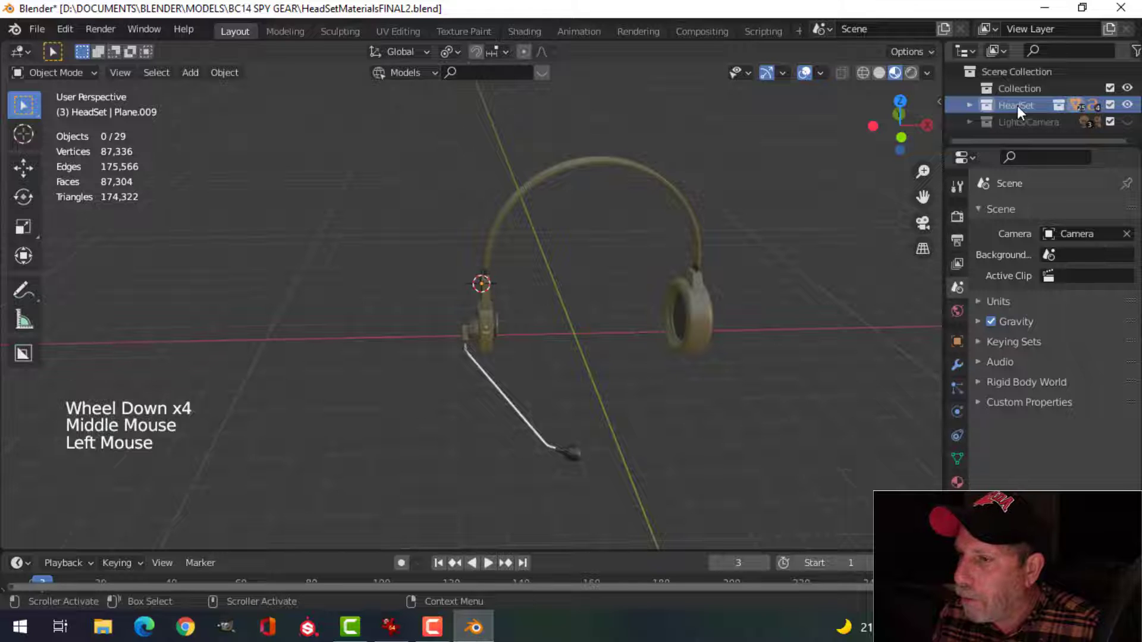
shift+middle_drag(526, 268, 482, 258)
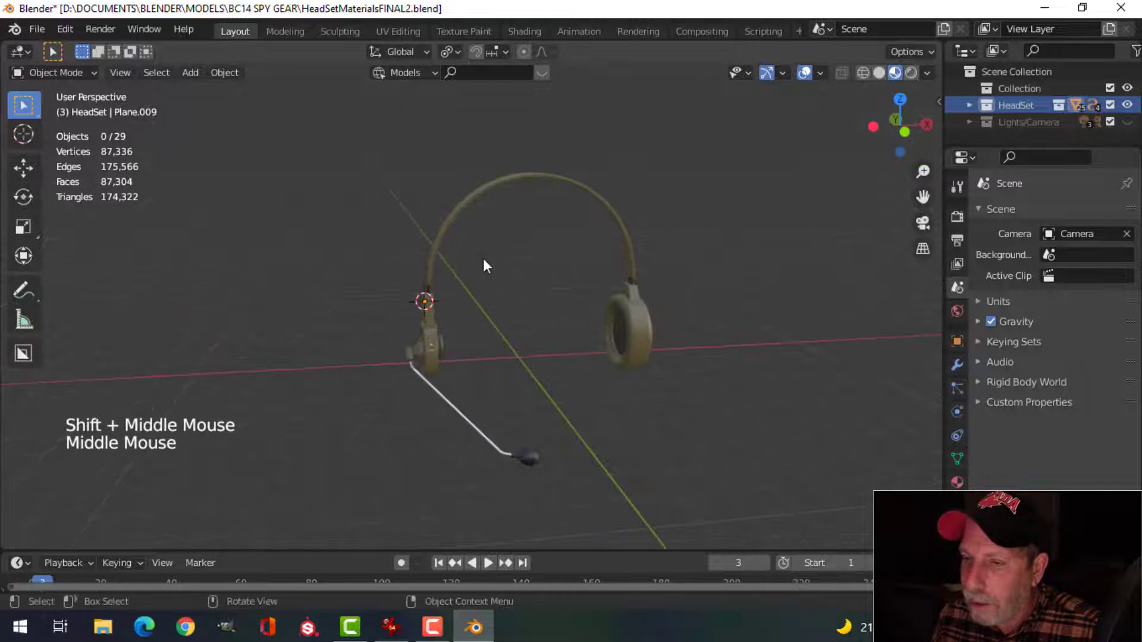
key(shift+c)
scroll(542, 333, up, 2)
mouse_move(543, 344)
shift+middle_down()
mouse_move(538, 298)
mouse_move(526, 336)
shift+middle_up()
scroll(519, 326, down, 2)
mouse_move(526, 336)
middle_down()
mouse_move(538, 349)
mouse_move(651, 321)
mouse_move(533, 340)
middle_up()
scroll(470, 332, down, 2)
middle_drag(408, 323, 538, 395)
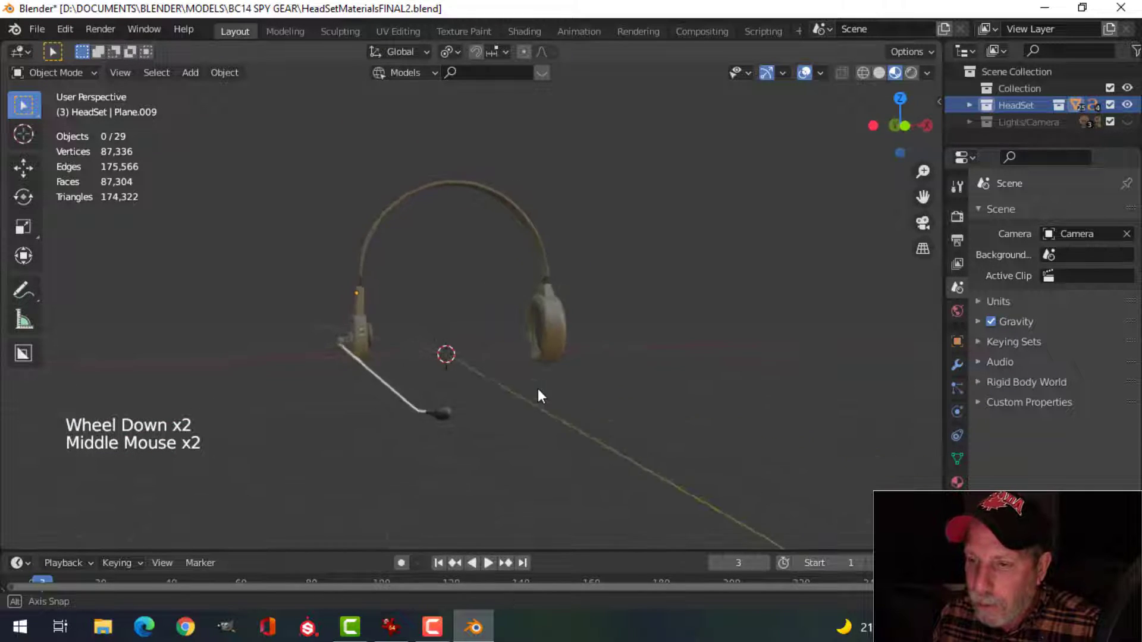
shift+middle_drag(600, 374, 569, 375)
middle_drag(569, 375, 564, 375)
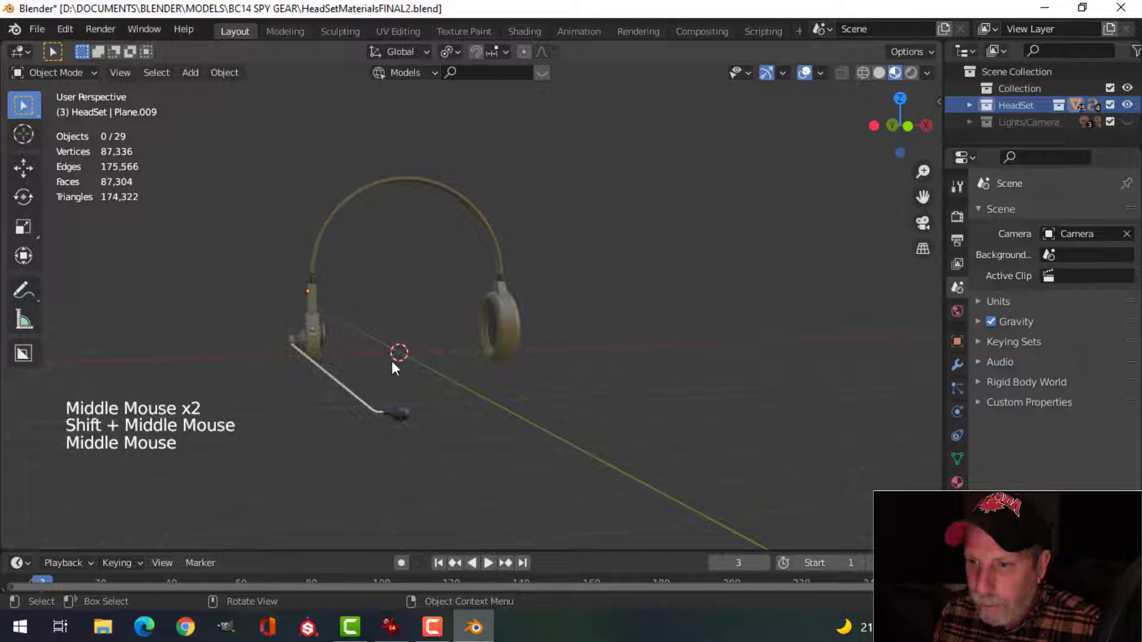
Add a collection instance of HeadSet and move it along the X axis so it stands beside the original
key(shift+a)
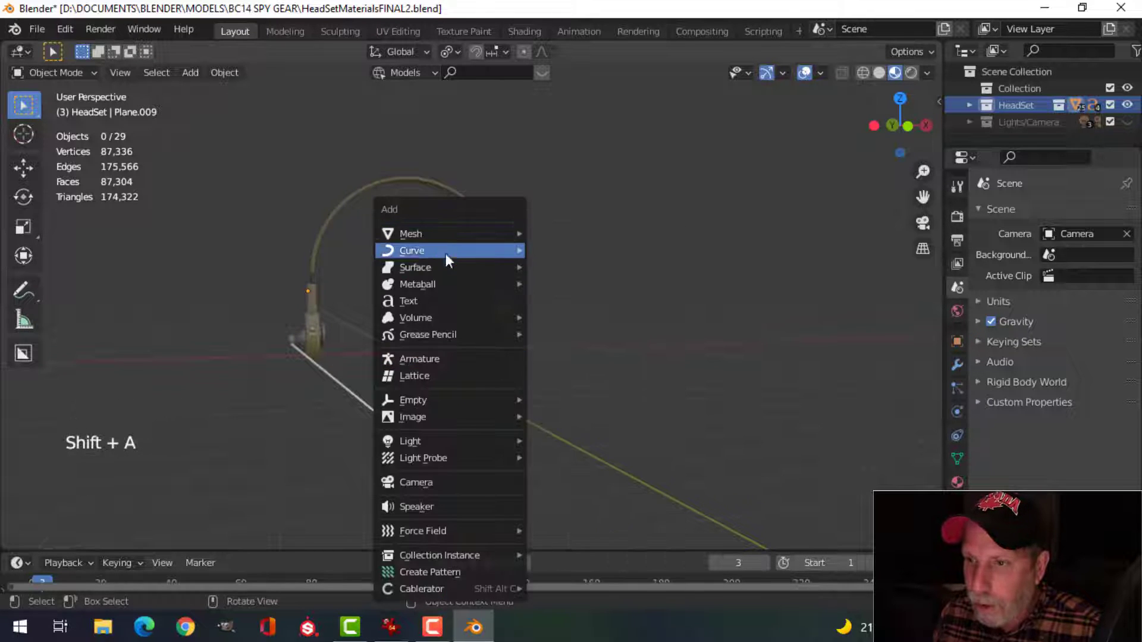
mouse_move(444, 237)
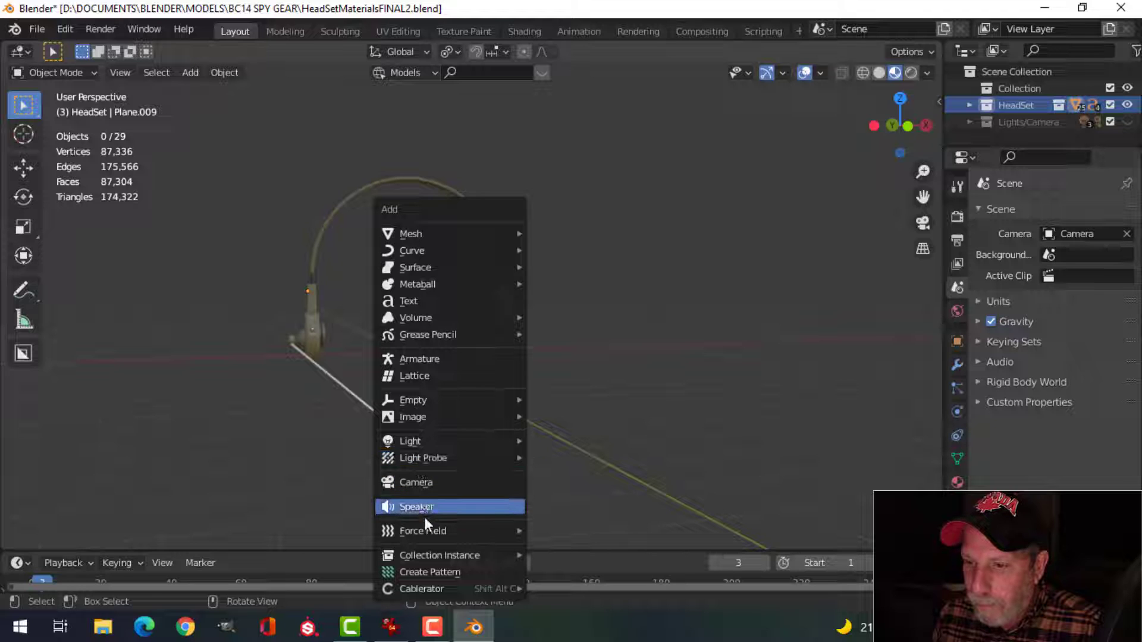
mouse_move(427, 557)
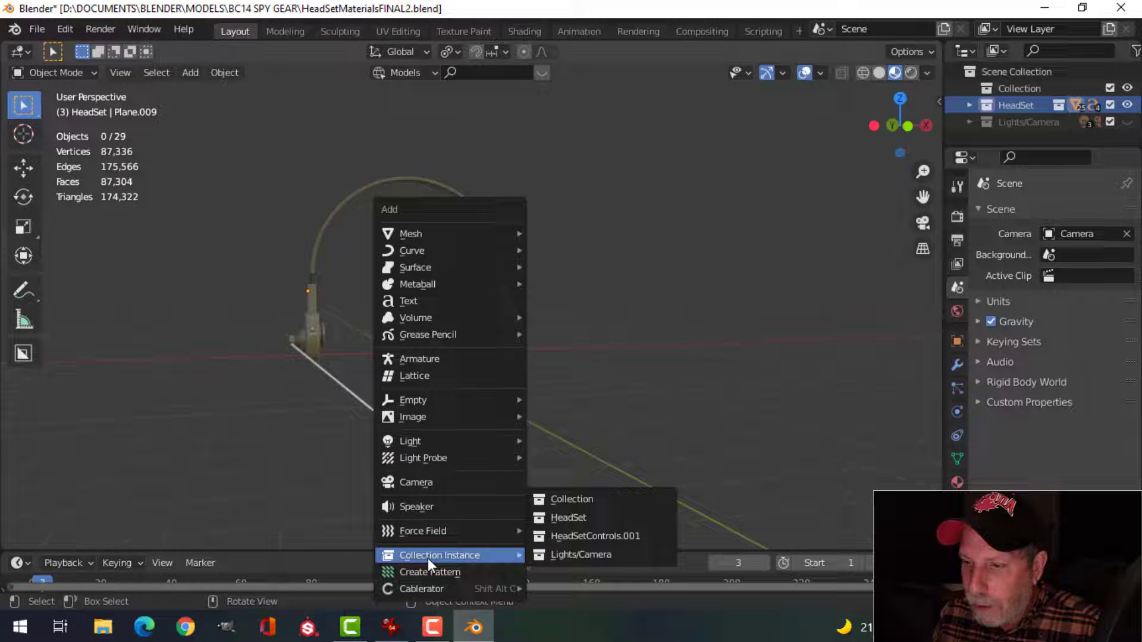
click(580, 516)
scroll(617, 434, down, 3)
middle_drag(609, 371, 515, 346)
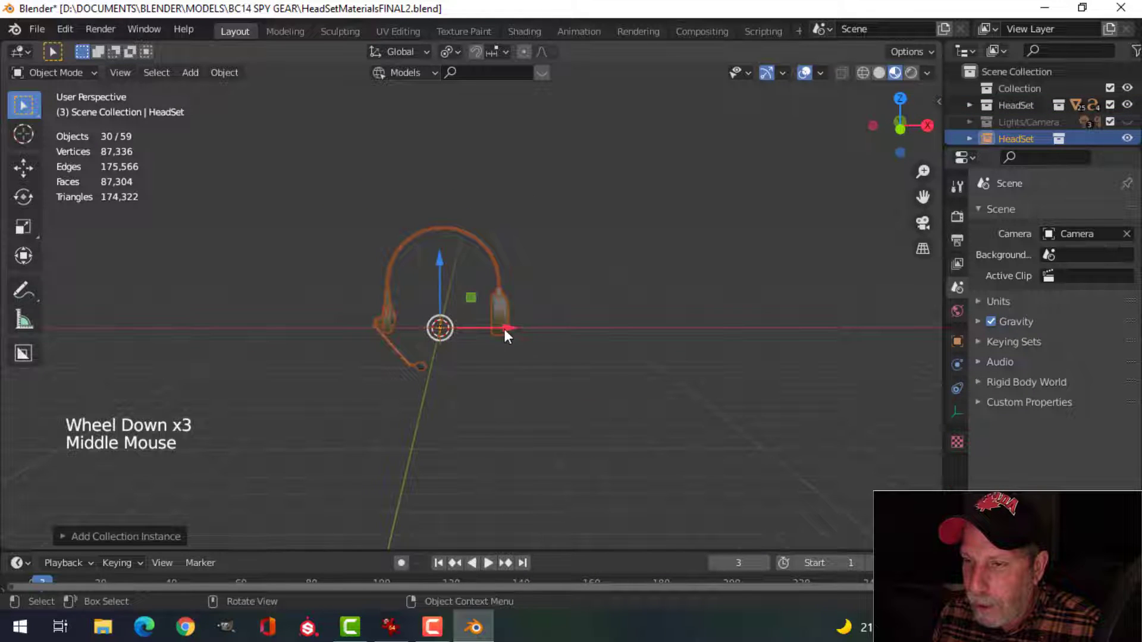
drag(504, 330, 652, 338)
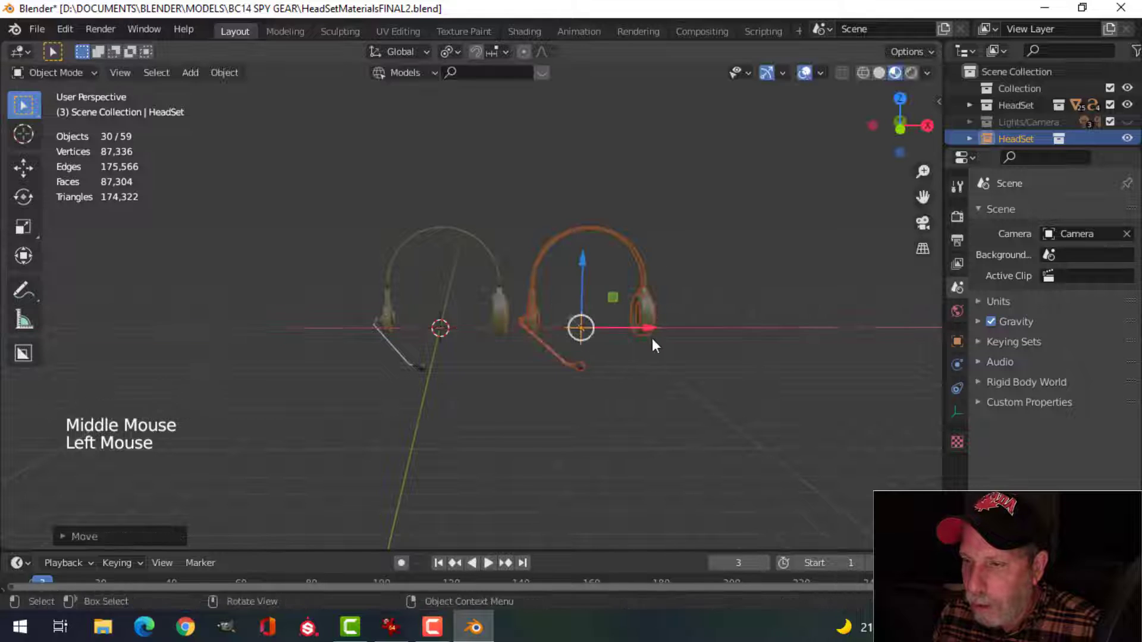
Rotate the headset instance about 50° around the global Z axis so its control side faces forward
shift+middle_drag(651, 337, 569, 378)
scroll(572, 359, up, 2)
key(r)
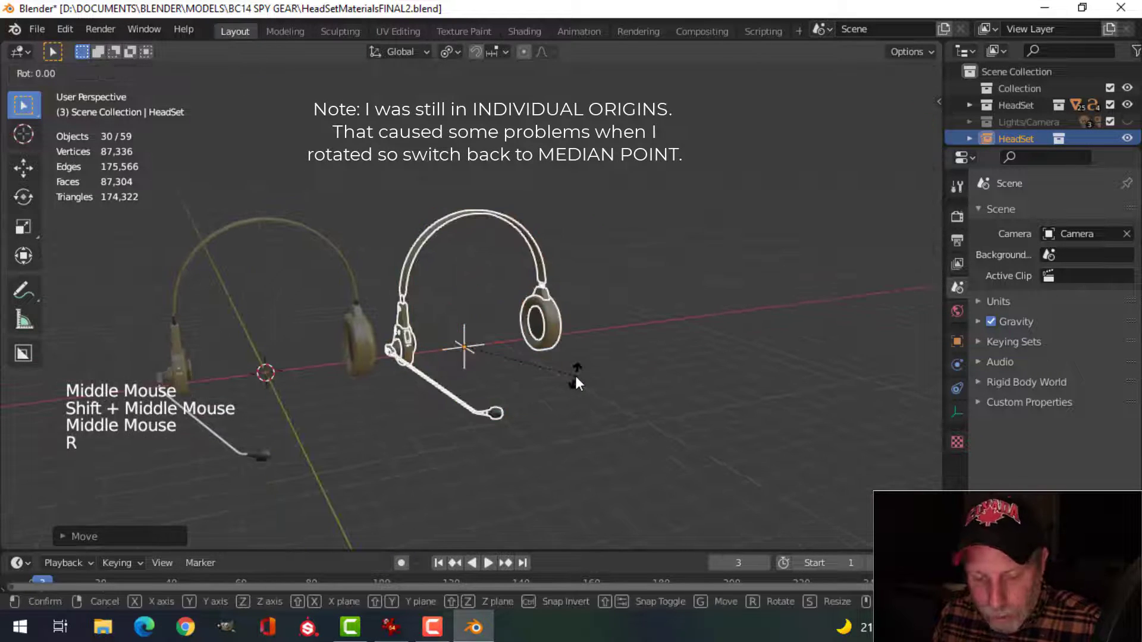
key(z)
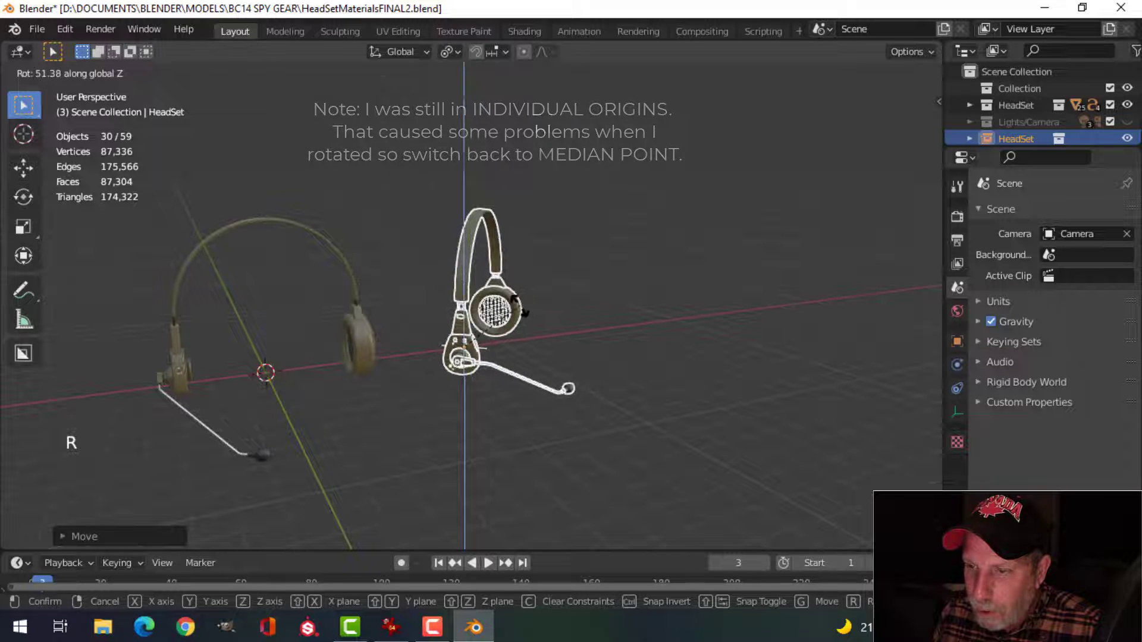
click(535, 305)
Shift the camera framing and move the instance along X closer to the original so both headsets fit, leaving nothing selected
key(KP_0)
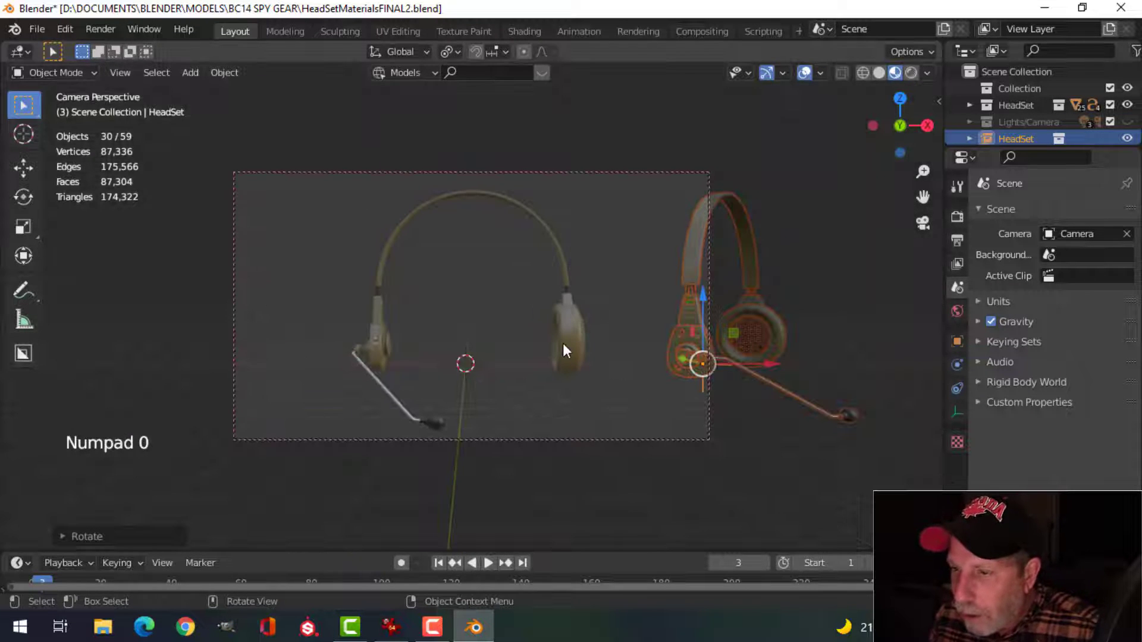
shift+middle_drag(562, 344, 461, 345)
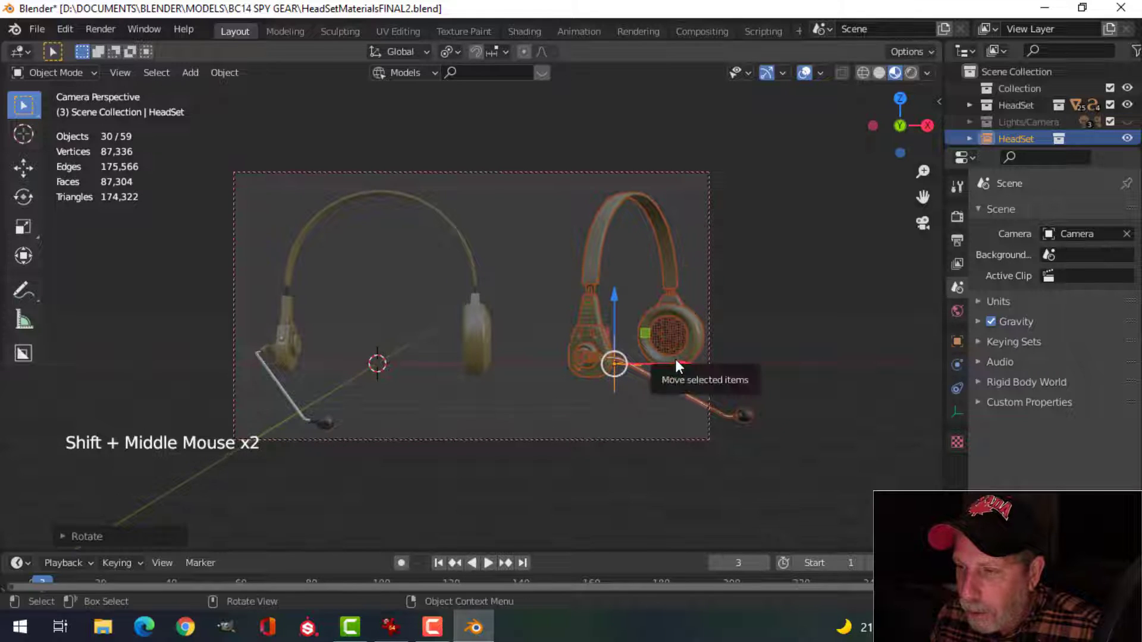
drag(676, 358, 627, 360)
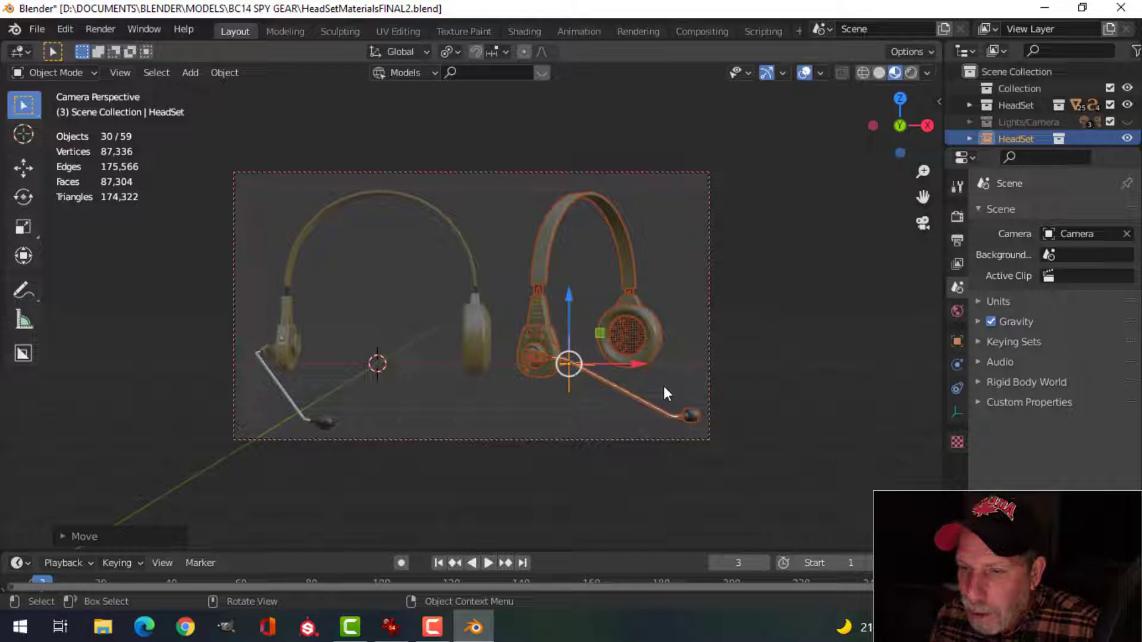
key(alt+a)
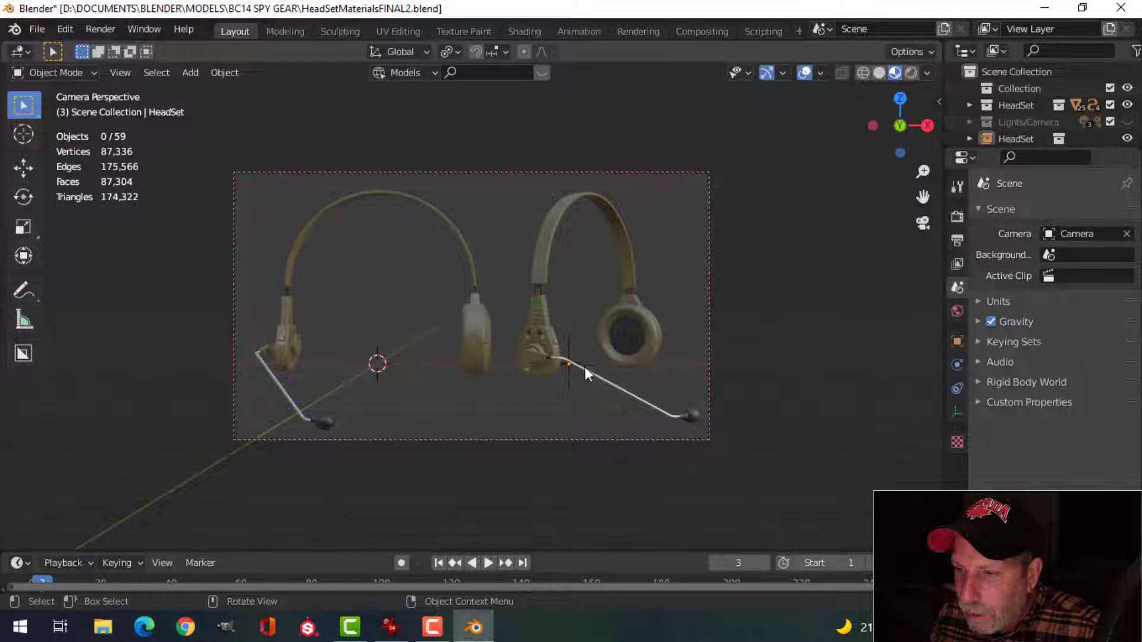
Save the file and render the camera view of both headsets, inspecting the control side up close
key(ctrl+s)
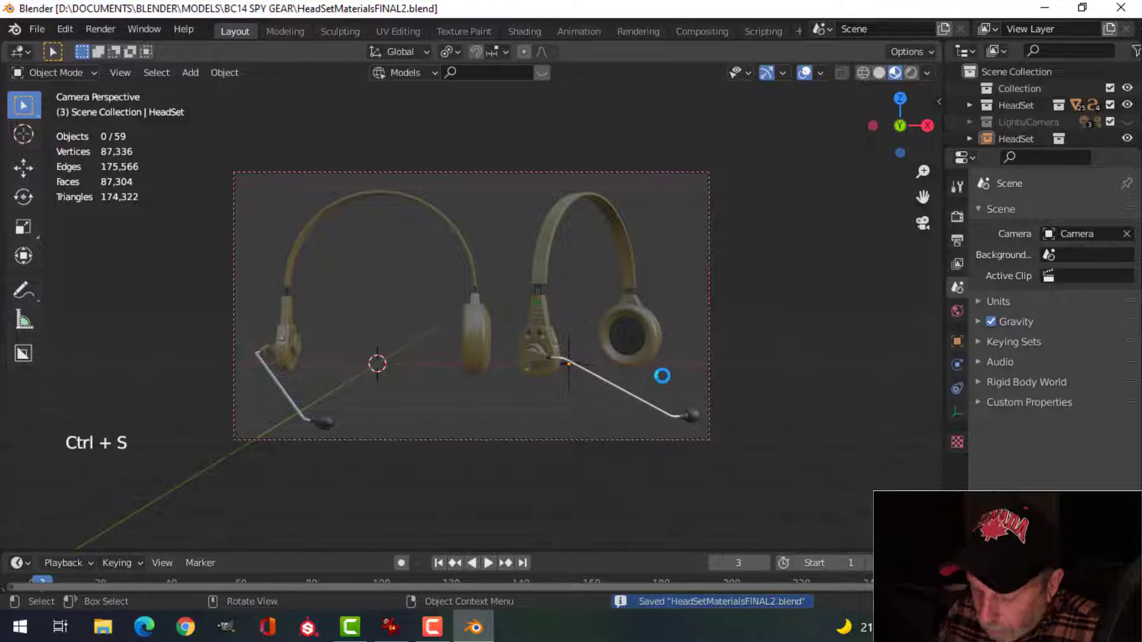
key(F12)
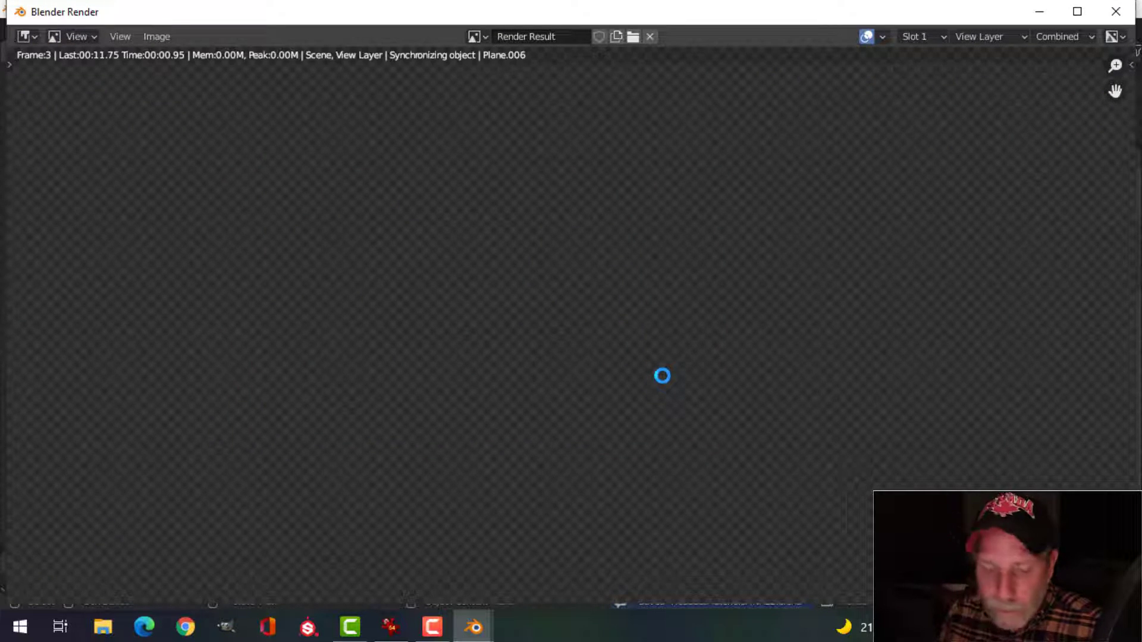
scroll(645, 357, up, 1)
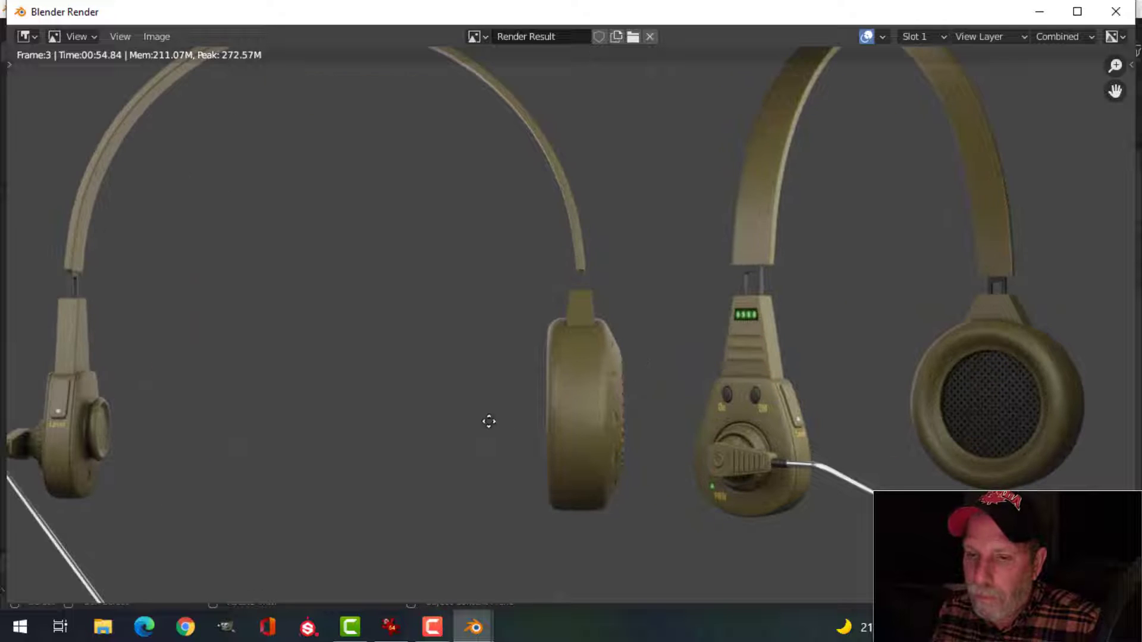
middle_drag(487, 420, 454, 392)
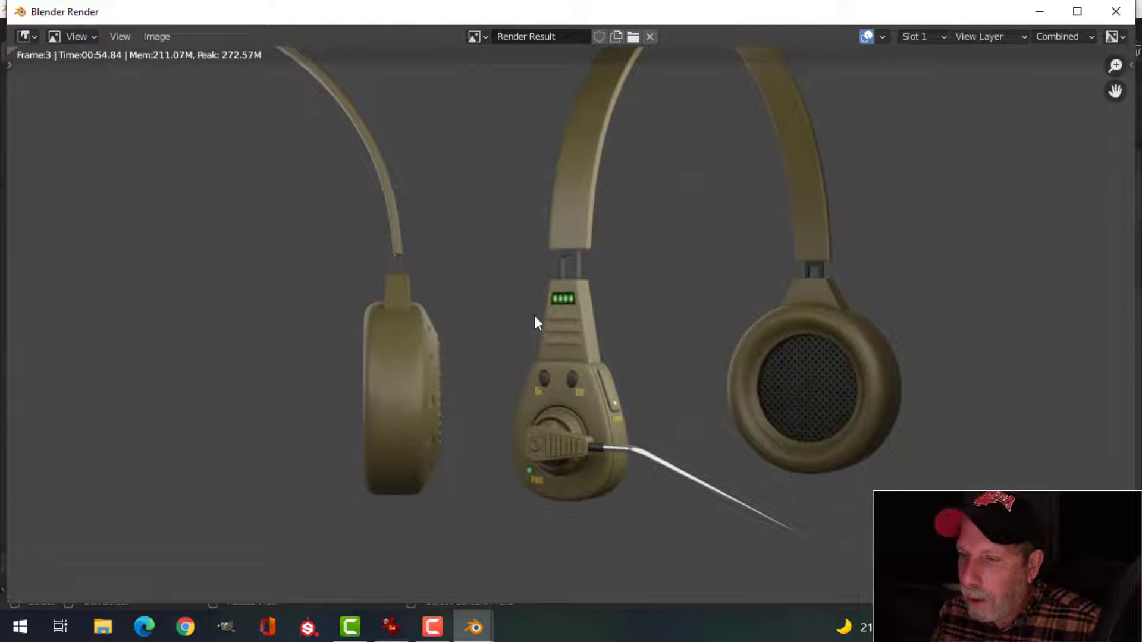
Examine the render of the rearranged headsets, including the controls, ear pad, microphone boom and radiation-symbol ear cup
middle_drag(575, 397, 692, 393)
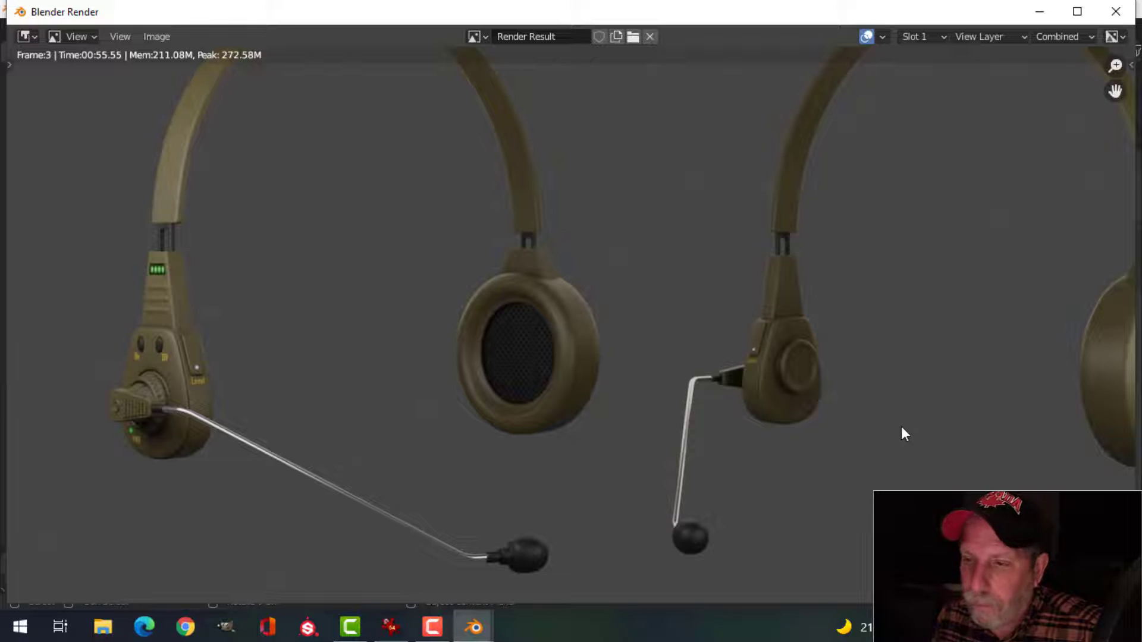
middle_drag(901, 426, 818, 402)
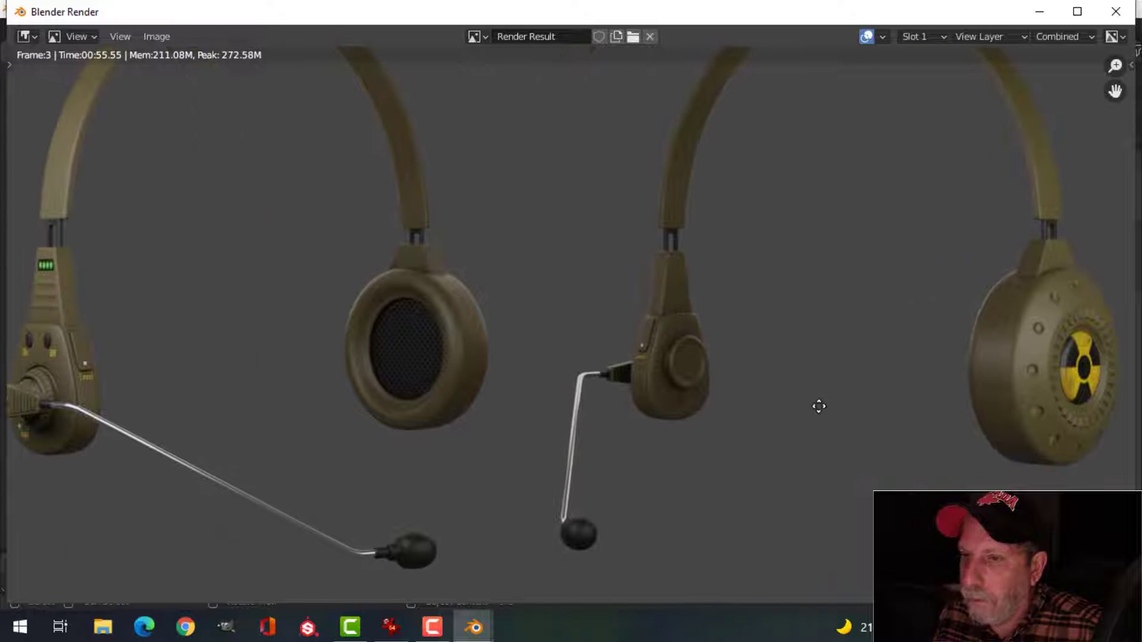
middle_drag(716, 409, 791, 402)
middle_drag(368, 424, 407, 425)
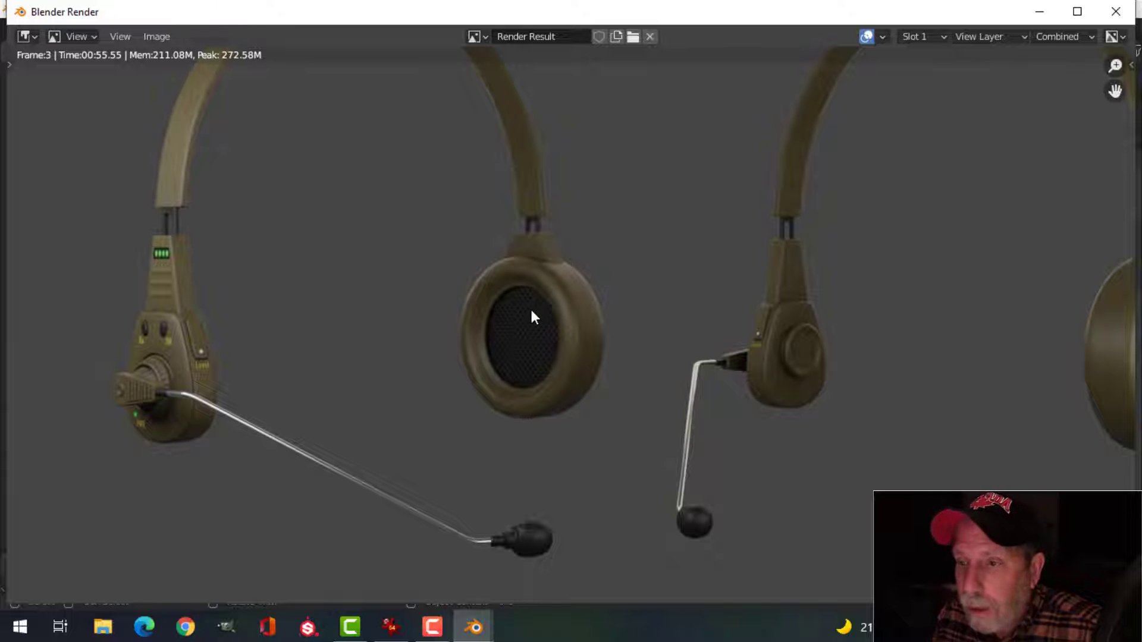
middle_drag(590, 344, 498, 298)
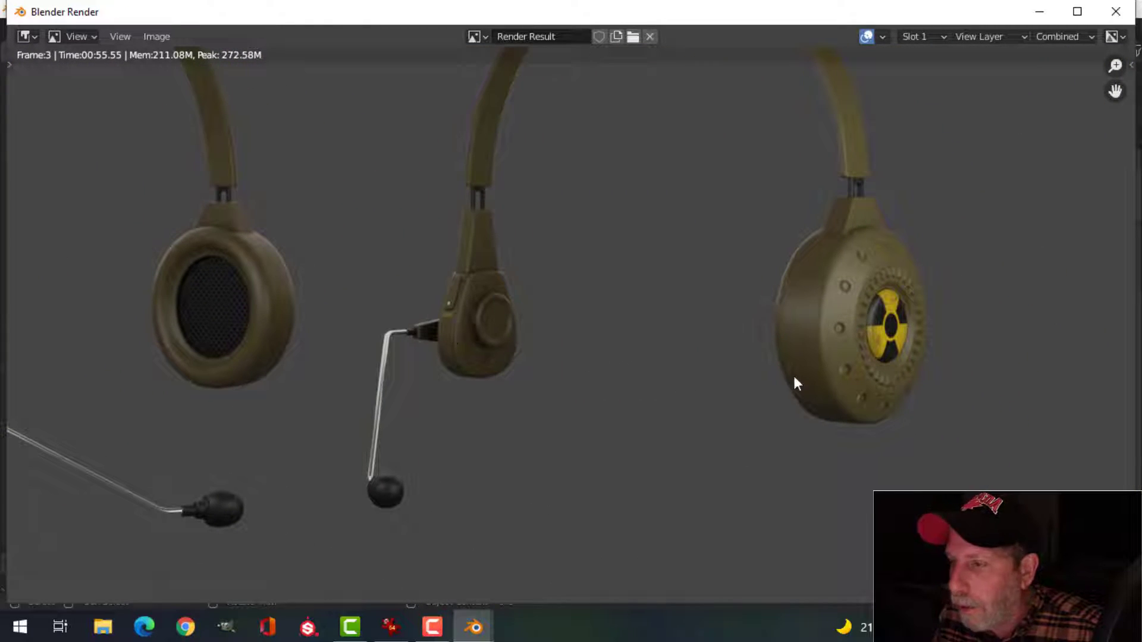
middle_drag(793, 373, 879, 441)
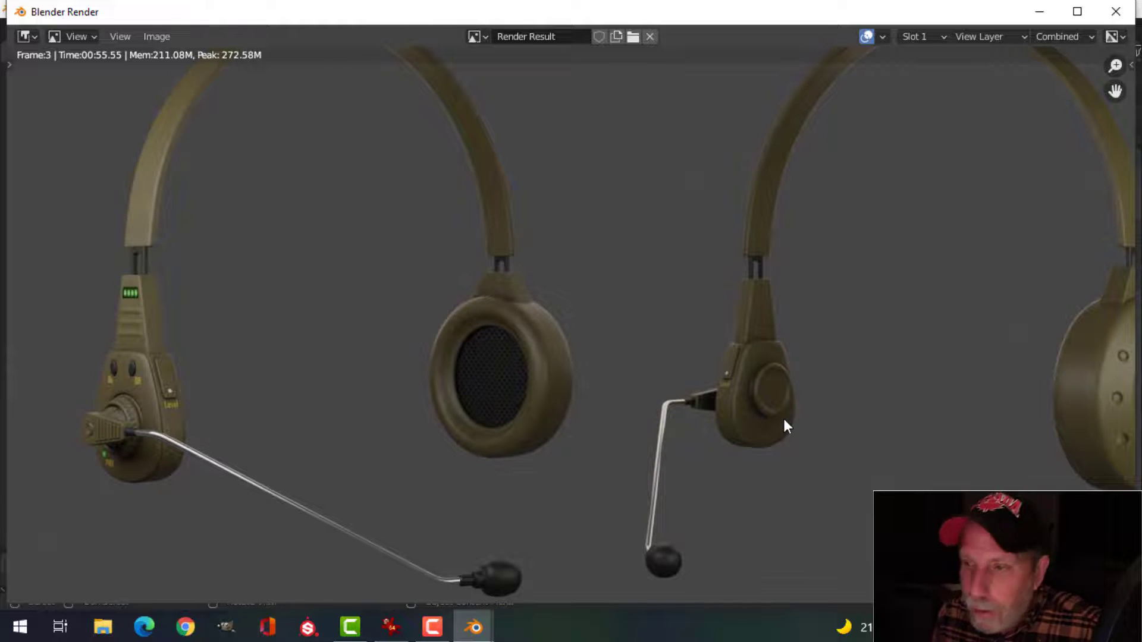
middle_drag(784, 419, 815, 419)
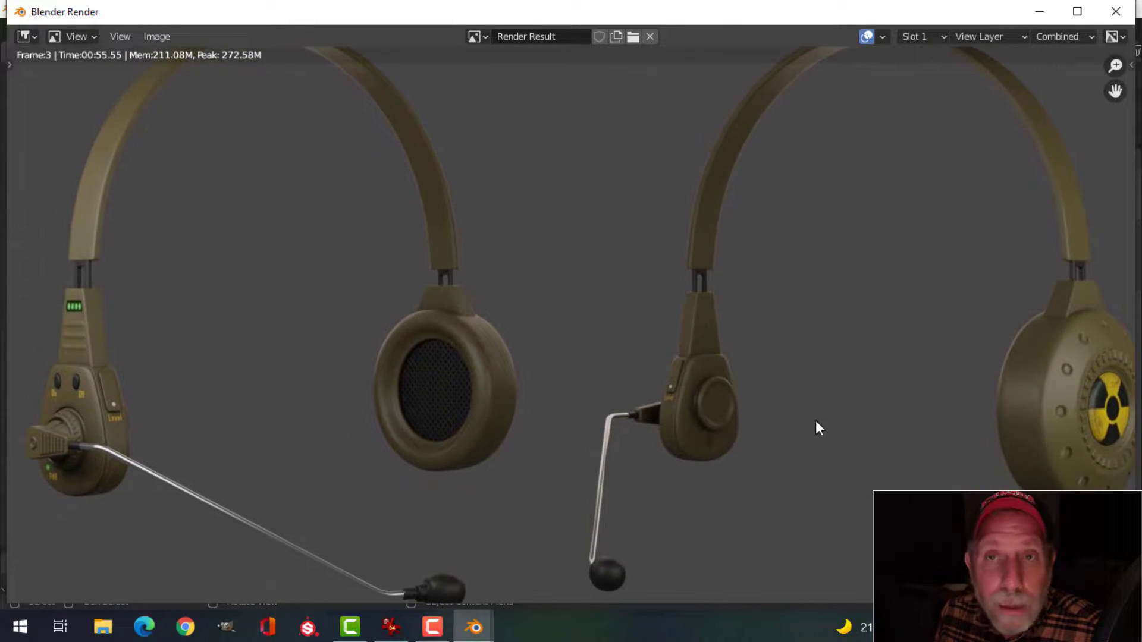